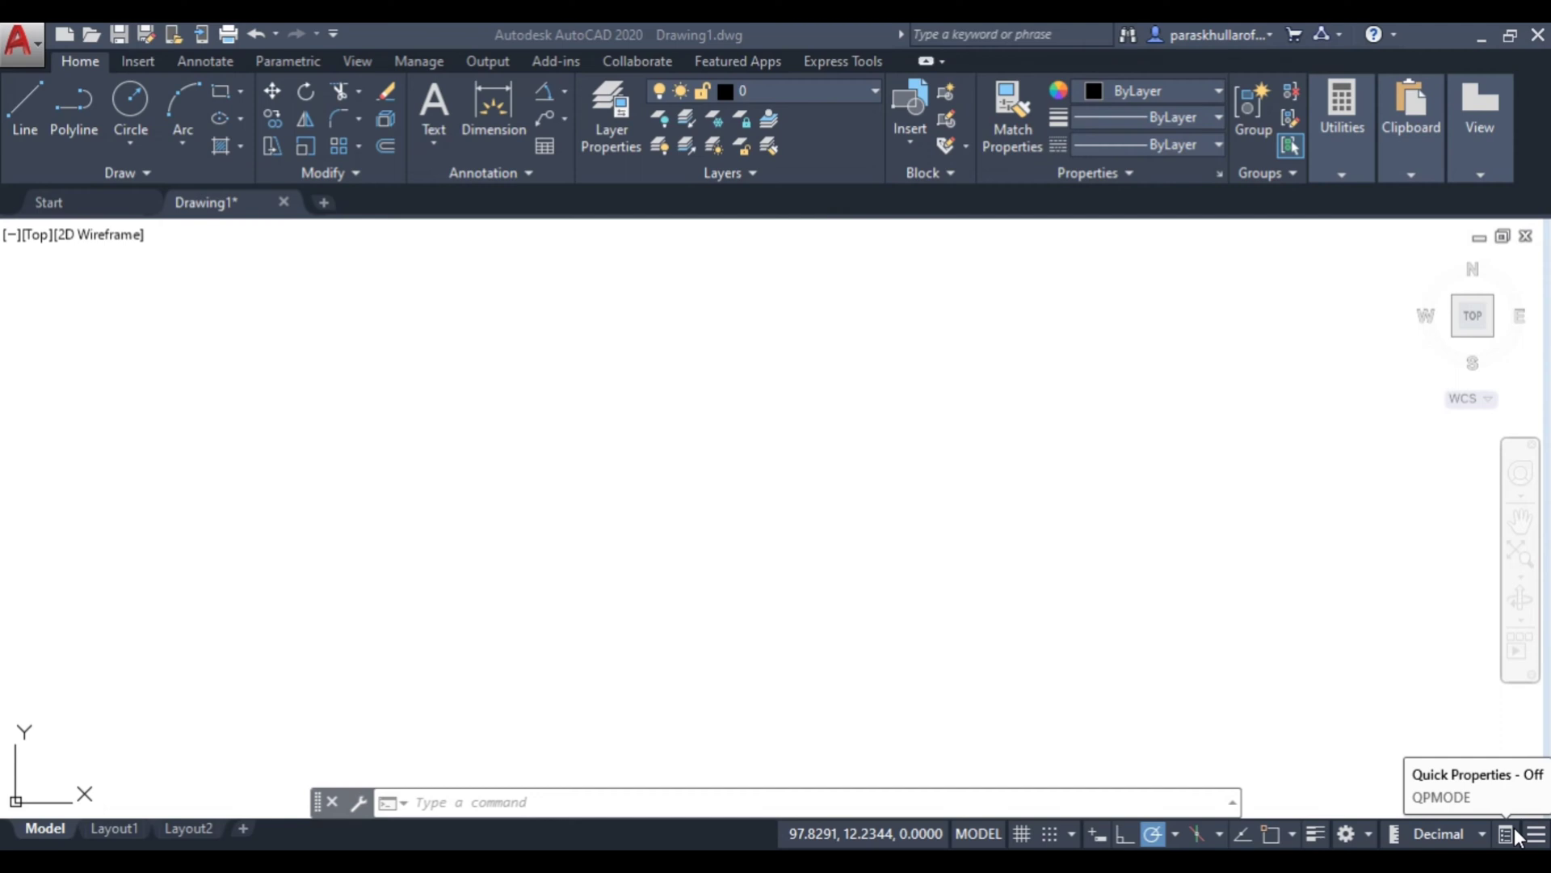
Step: Toggle object snap on and off twice, ending with it switched off
{"action": "left_click", "coordinate": [447, 32]}
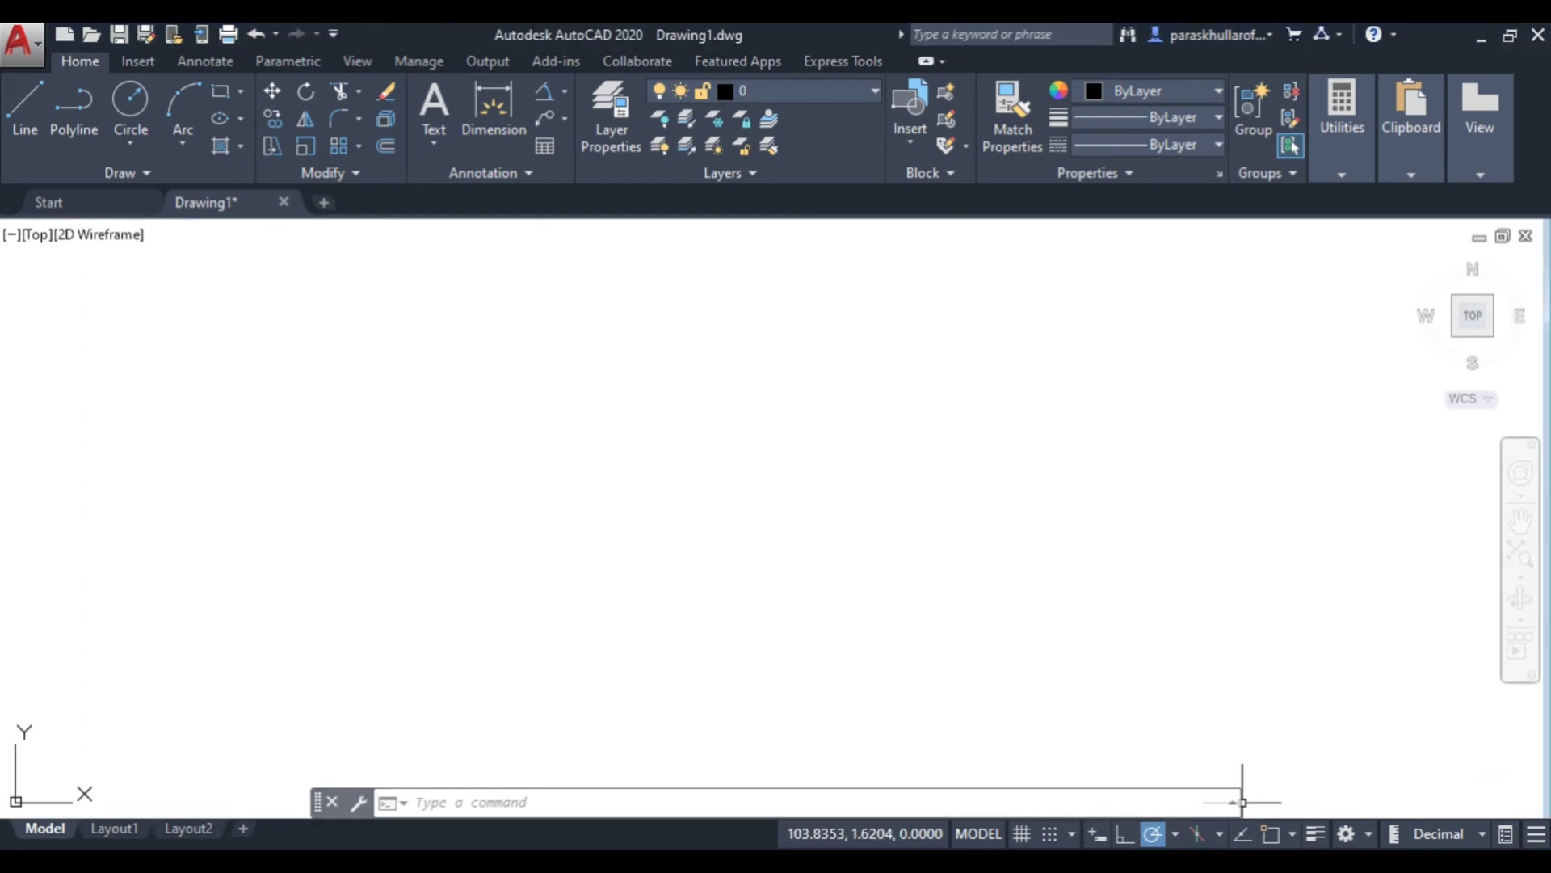
{"action": "left_click", "coordinate": [1270, 835]}
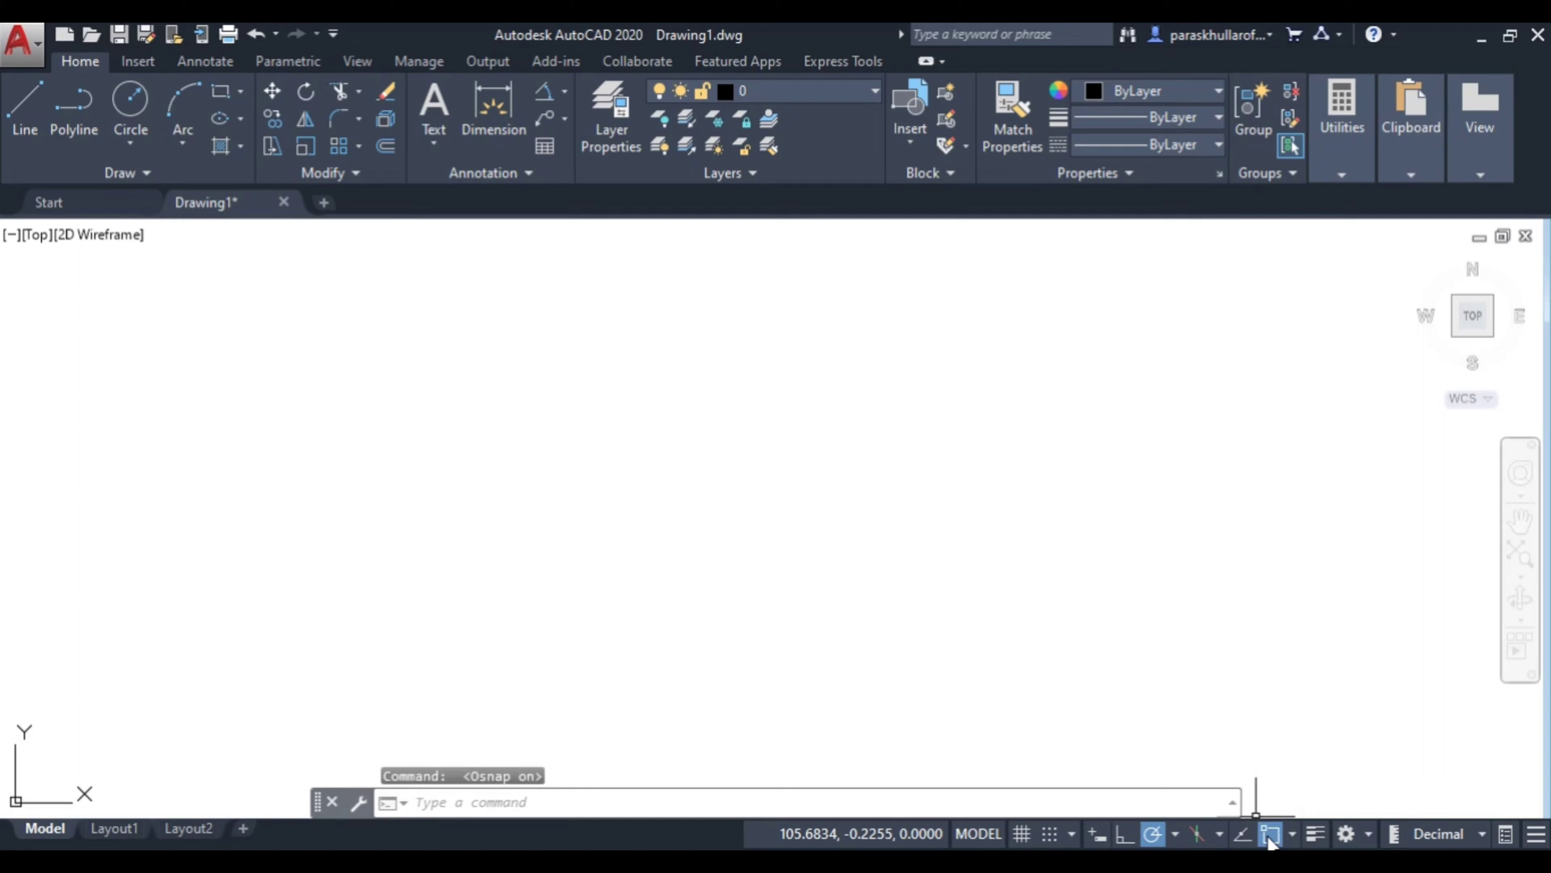
{"action": "left_click", "coordinate": [1271, 837]}
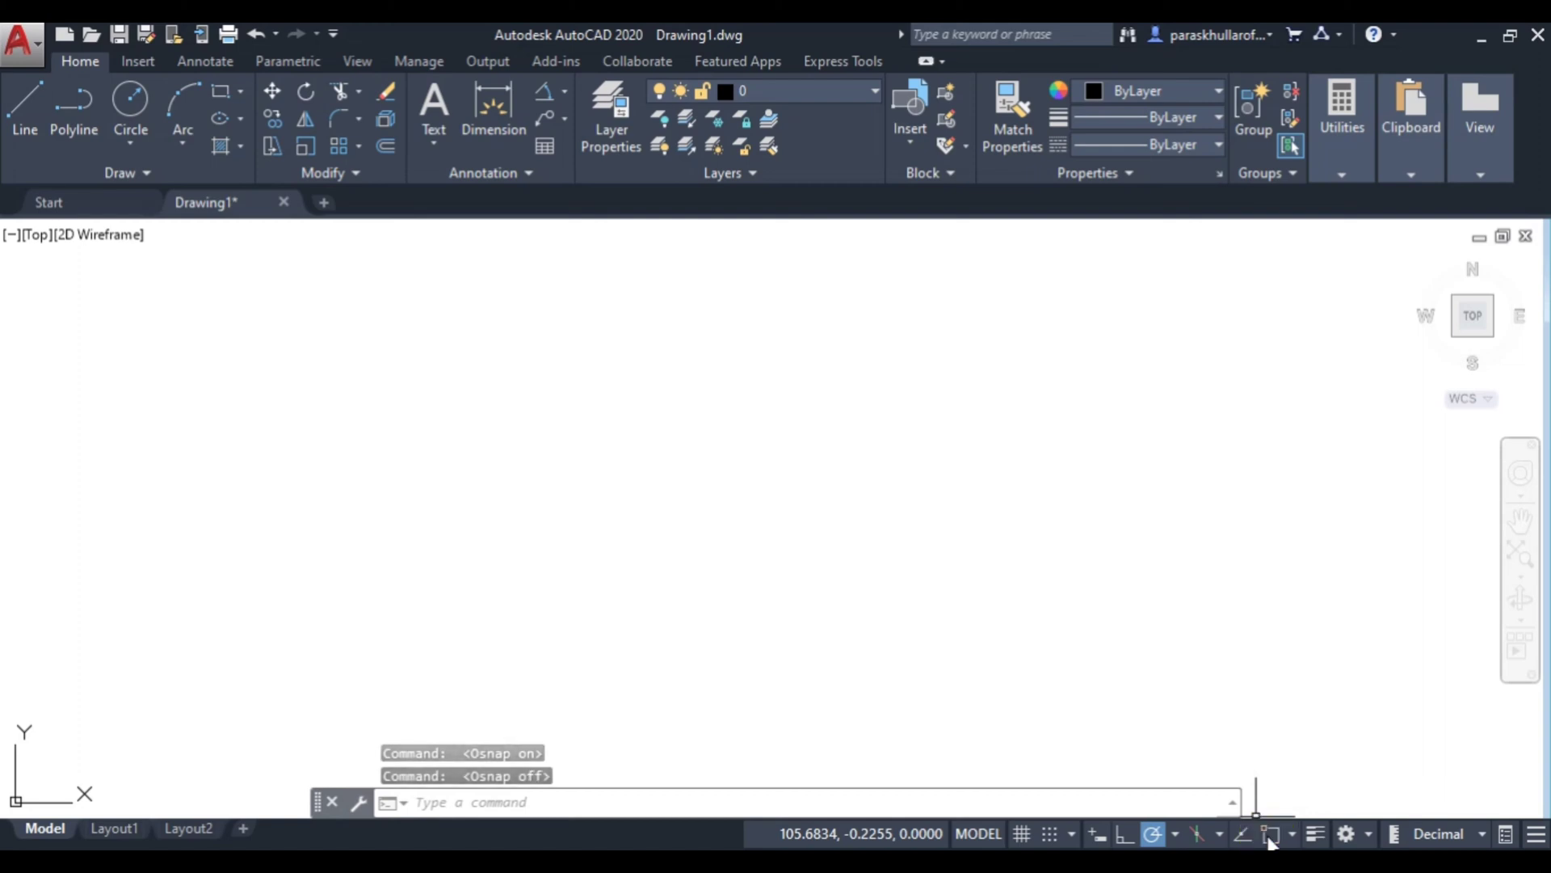
{"action": "left_click", "coordinate": [1271, 836]}
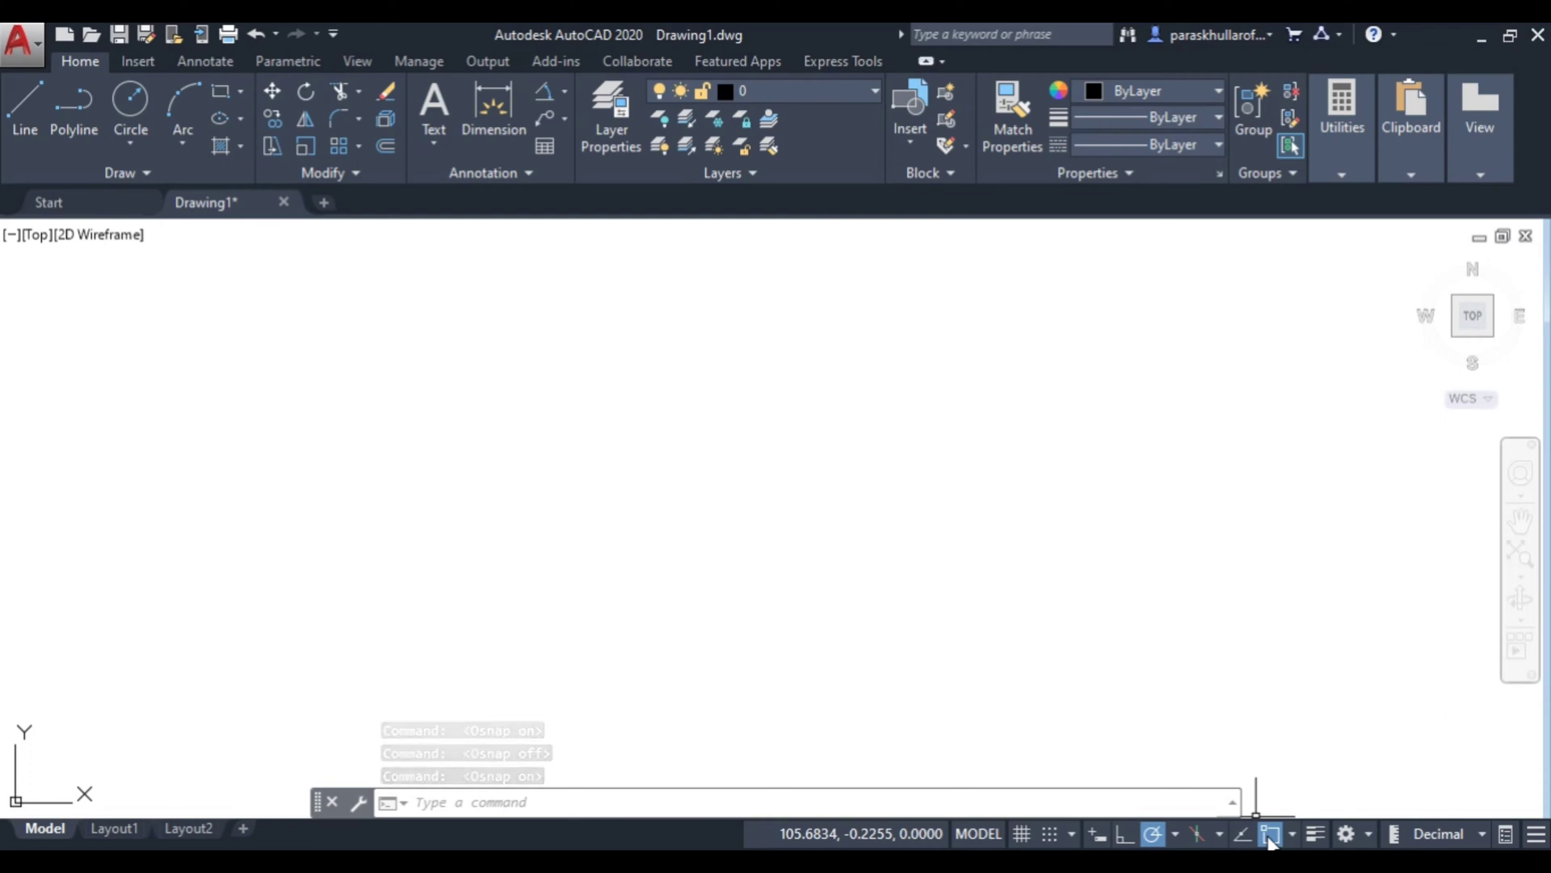
{"action": "left_click", "coordinate": [1271, 836]}
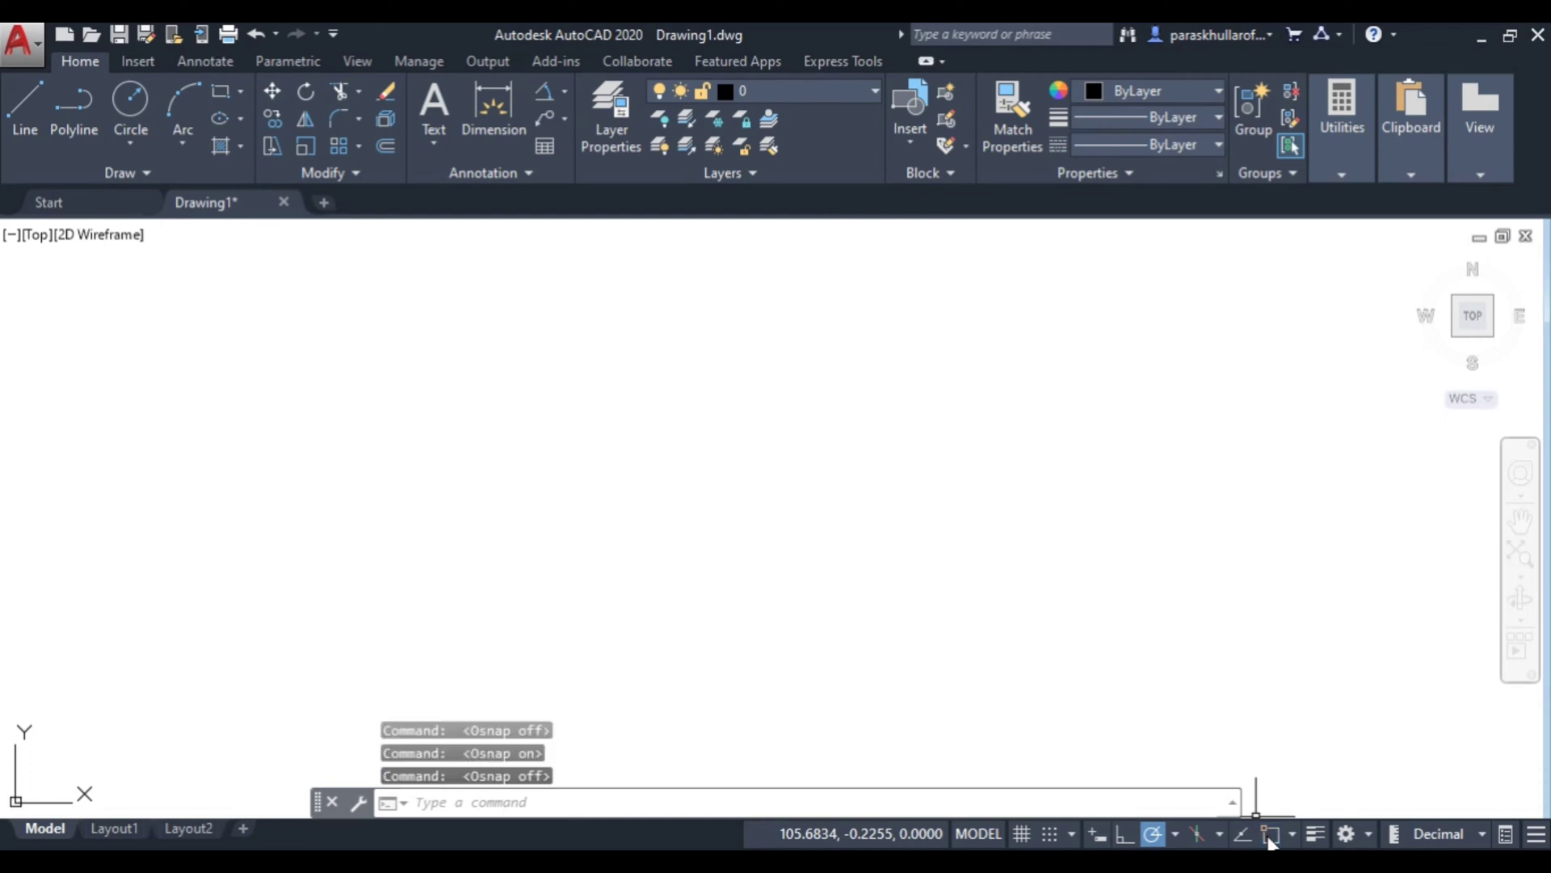
Step: Draw a horizontal line 70 units long in the empty drawing area and end the Line command
{"action": "left_click", "coordinate": [6, 95]}
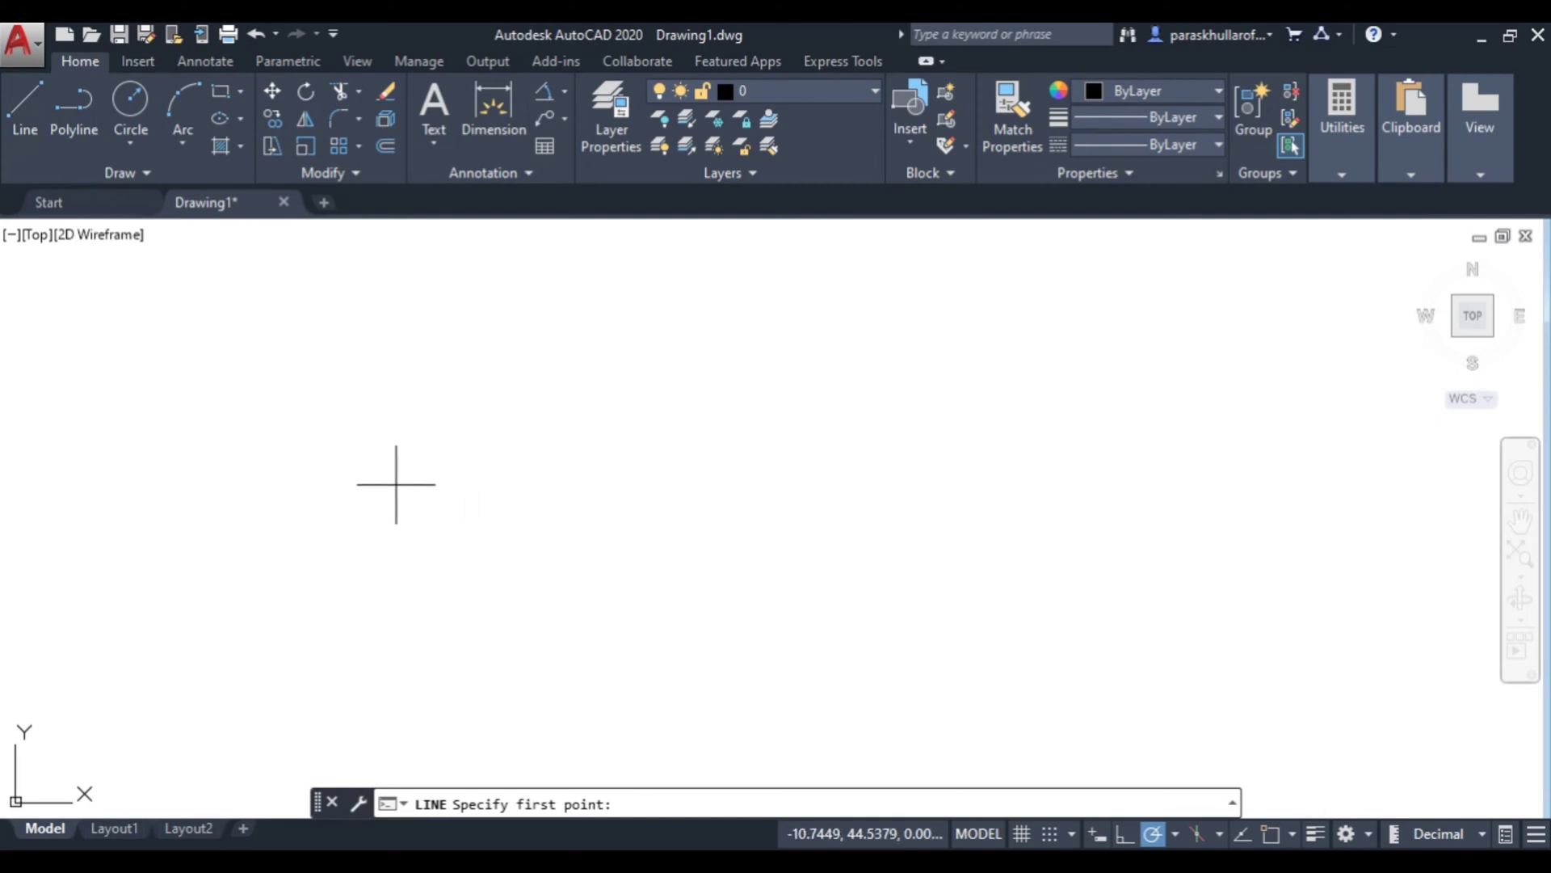
{"action": "left_click", "coordinate": [361, 483]}
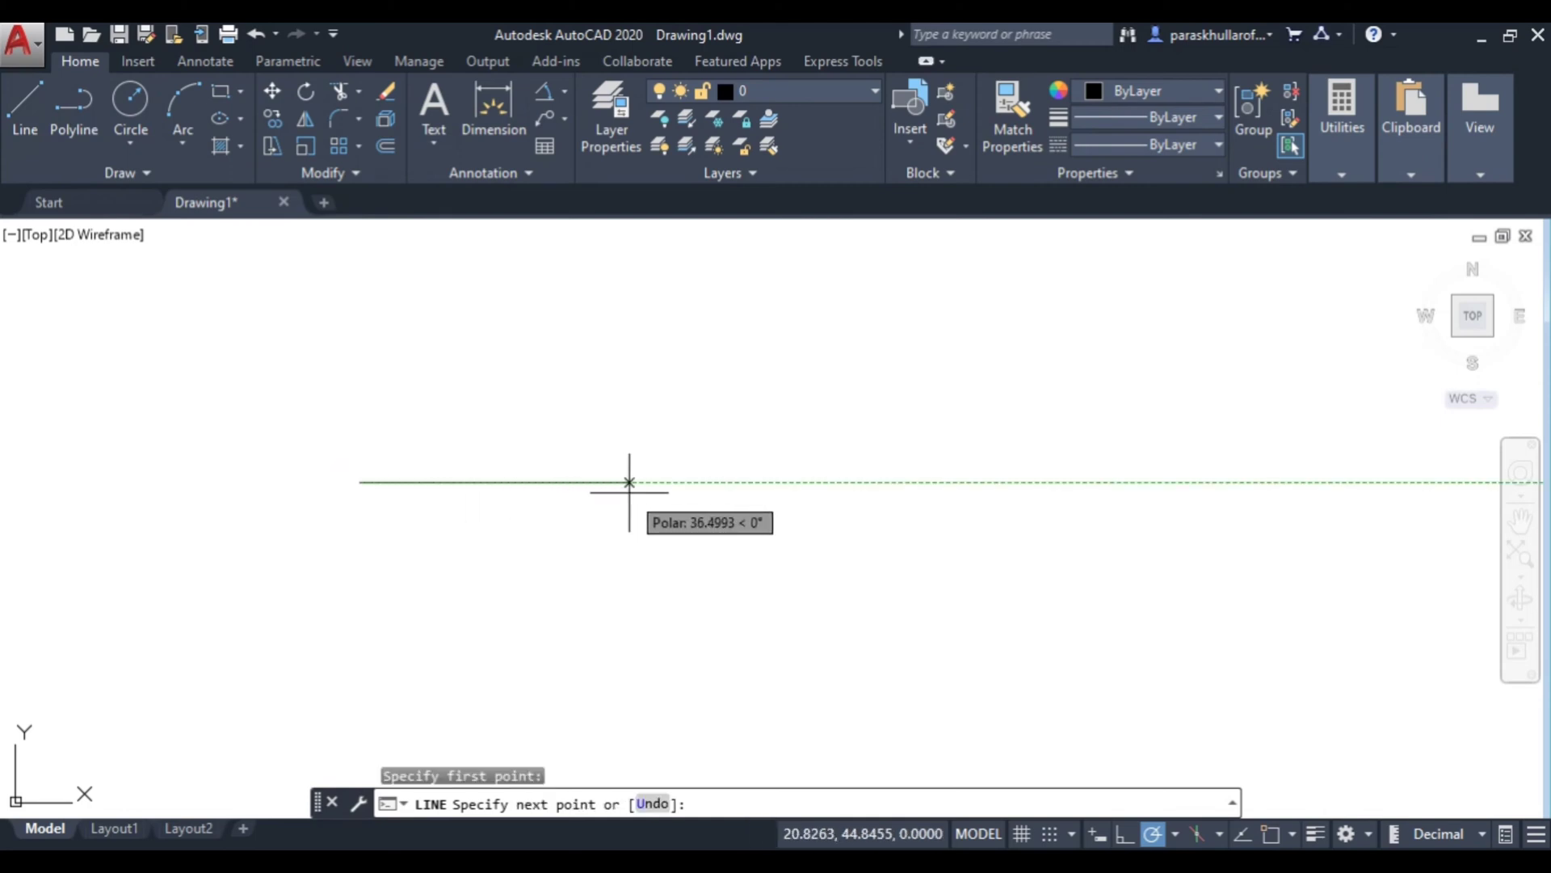
{"action": "type", "text": "70"}
{"action": "key", "text": "Return"}
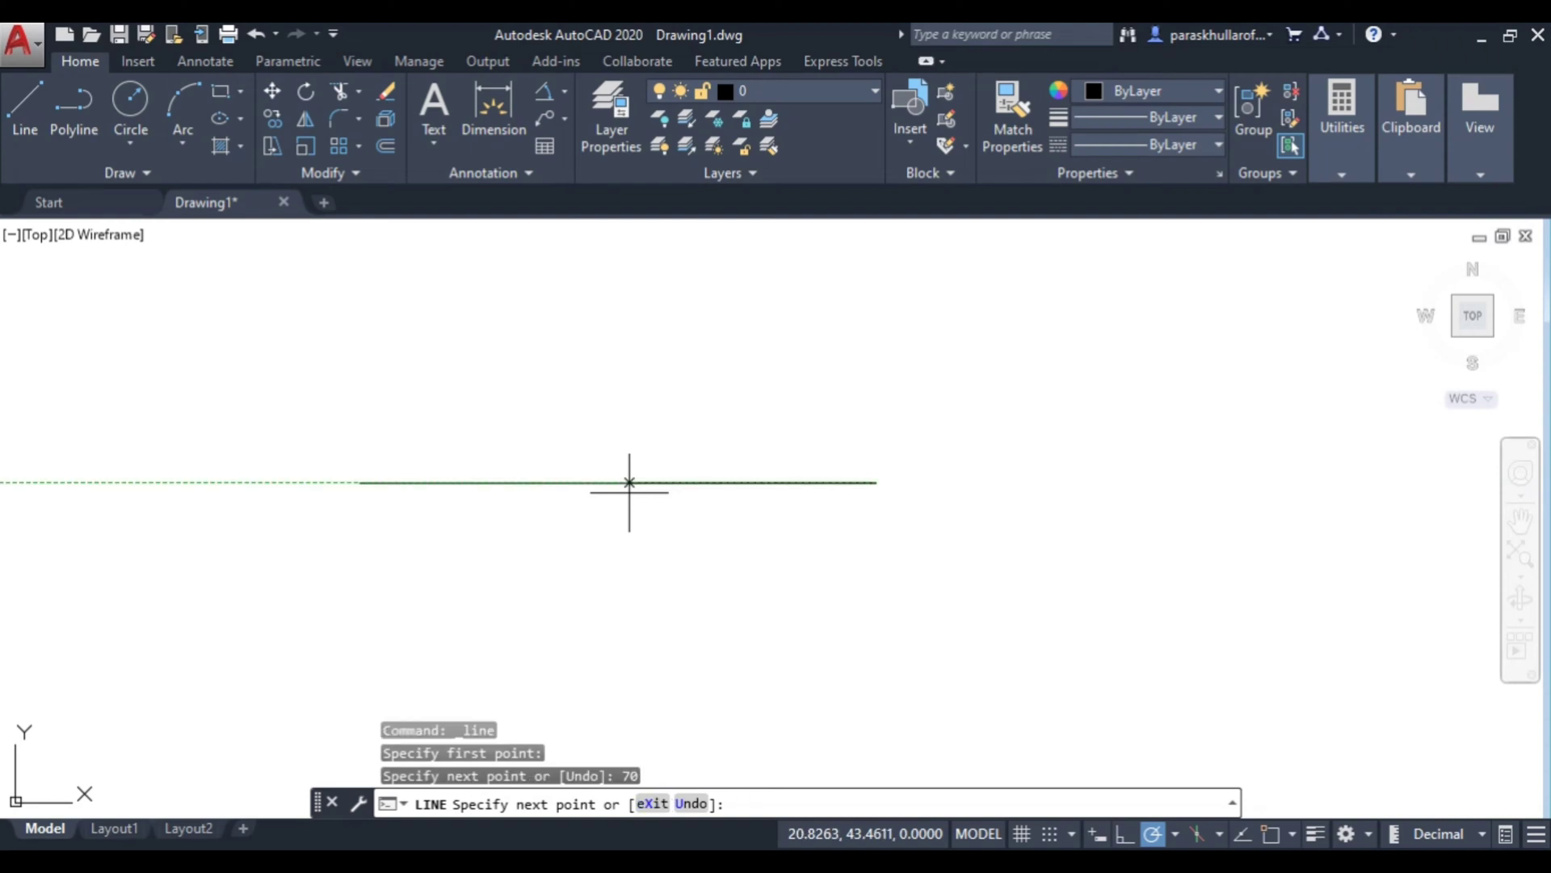
{"action": "key", "text": "Escape"}
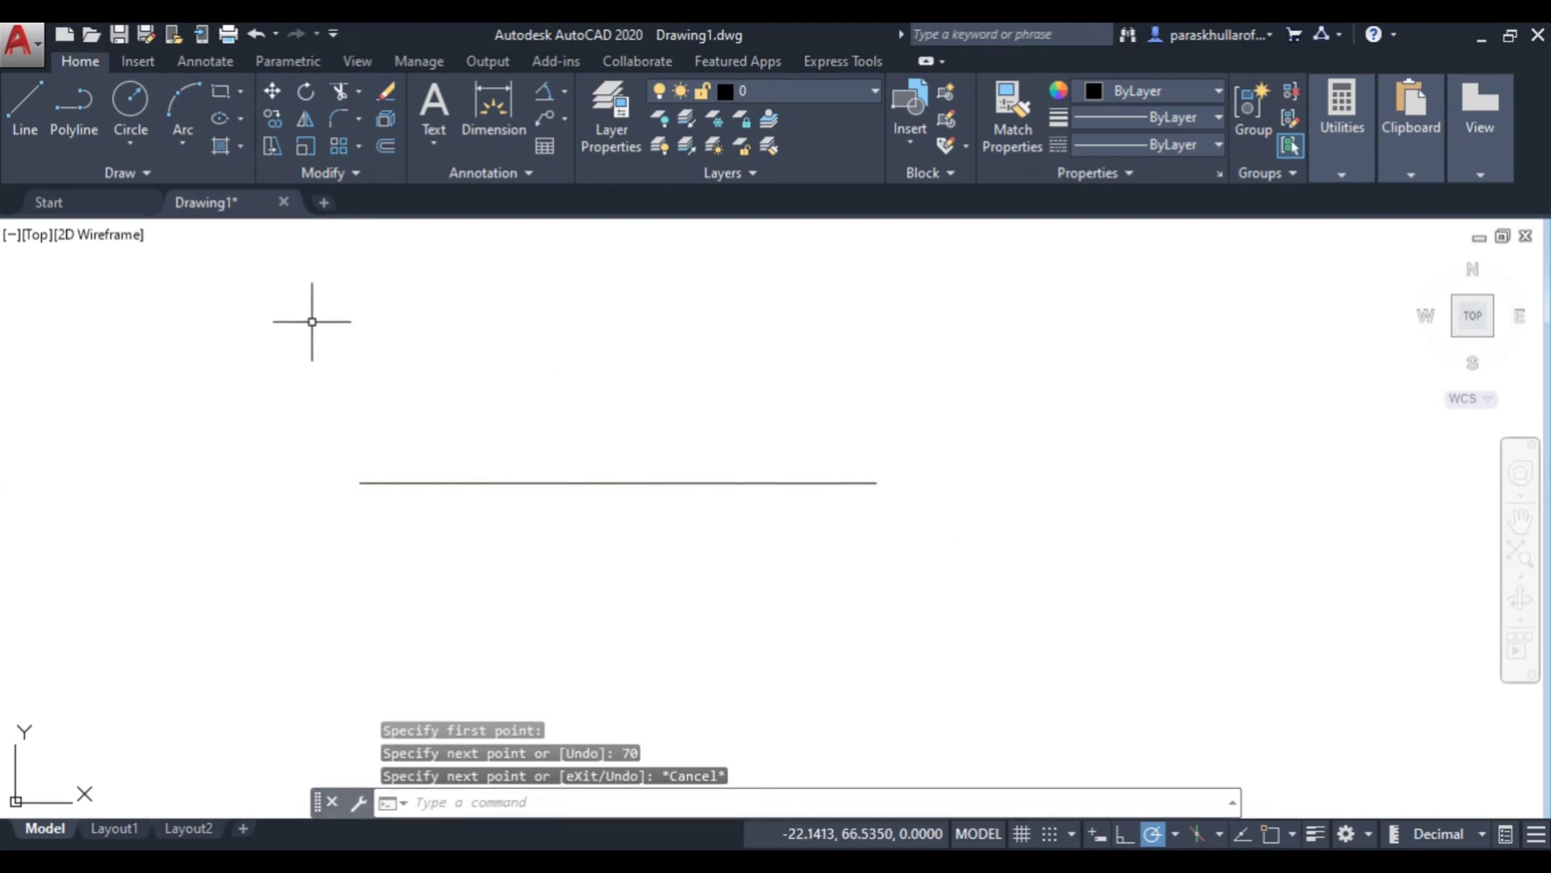
Step: Add a linear dimension above the line by picking both ends by eye without object snap, and erase that dimension
{"action": "left_click", "coordinate": [564, 91]}
{"action": "left_click", "coordinate": [574, 124]}
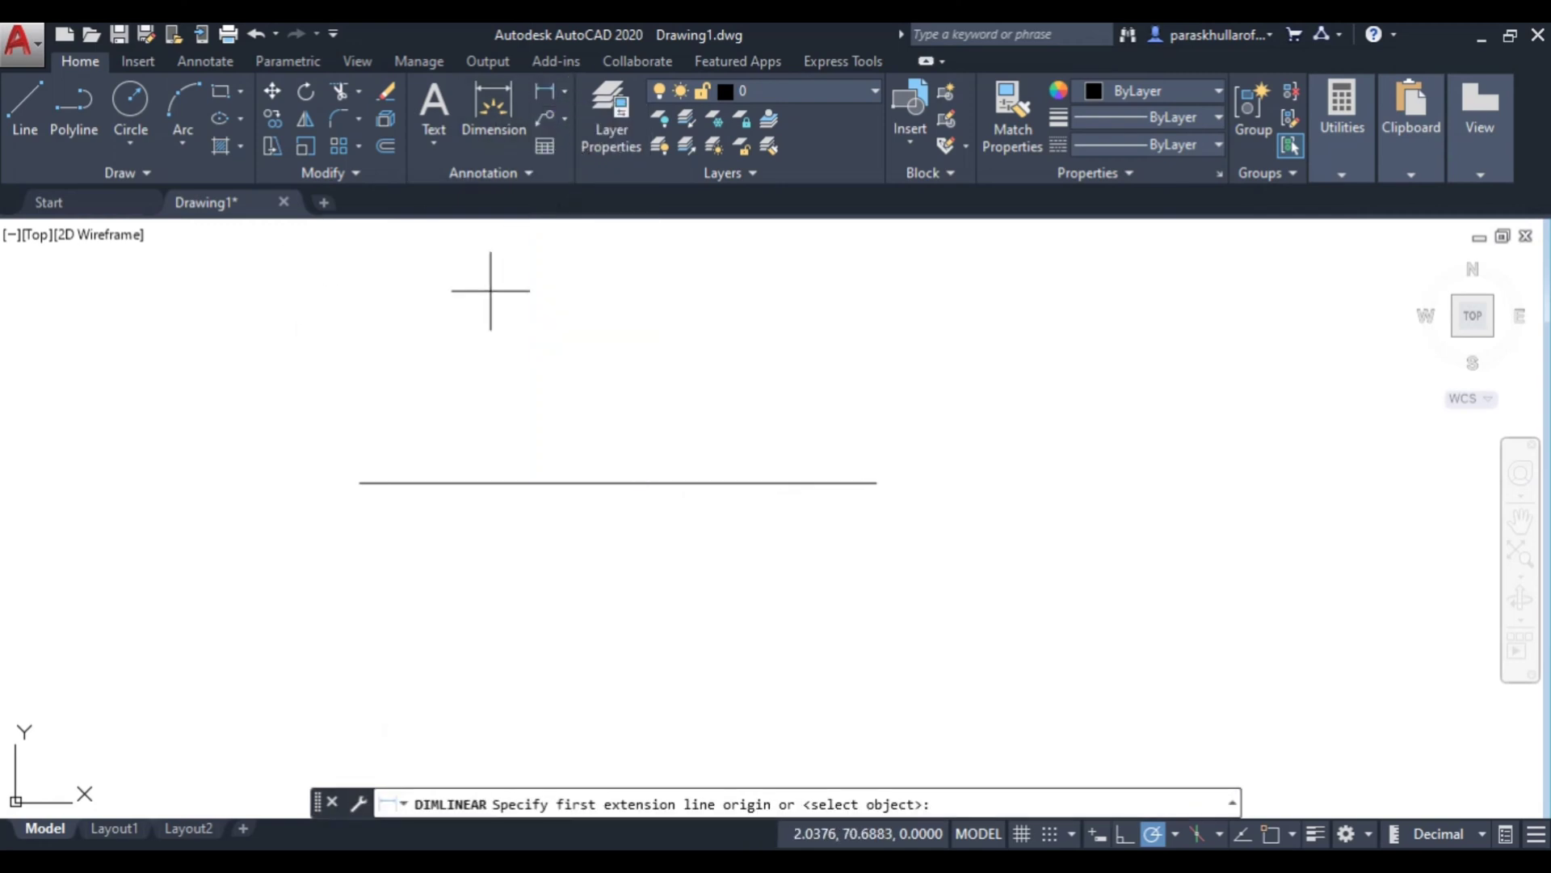
{"action": "left_click", "coordinate": [360, 483]}
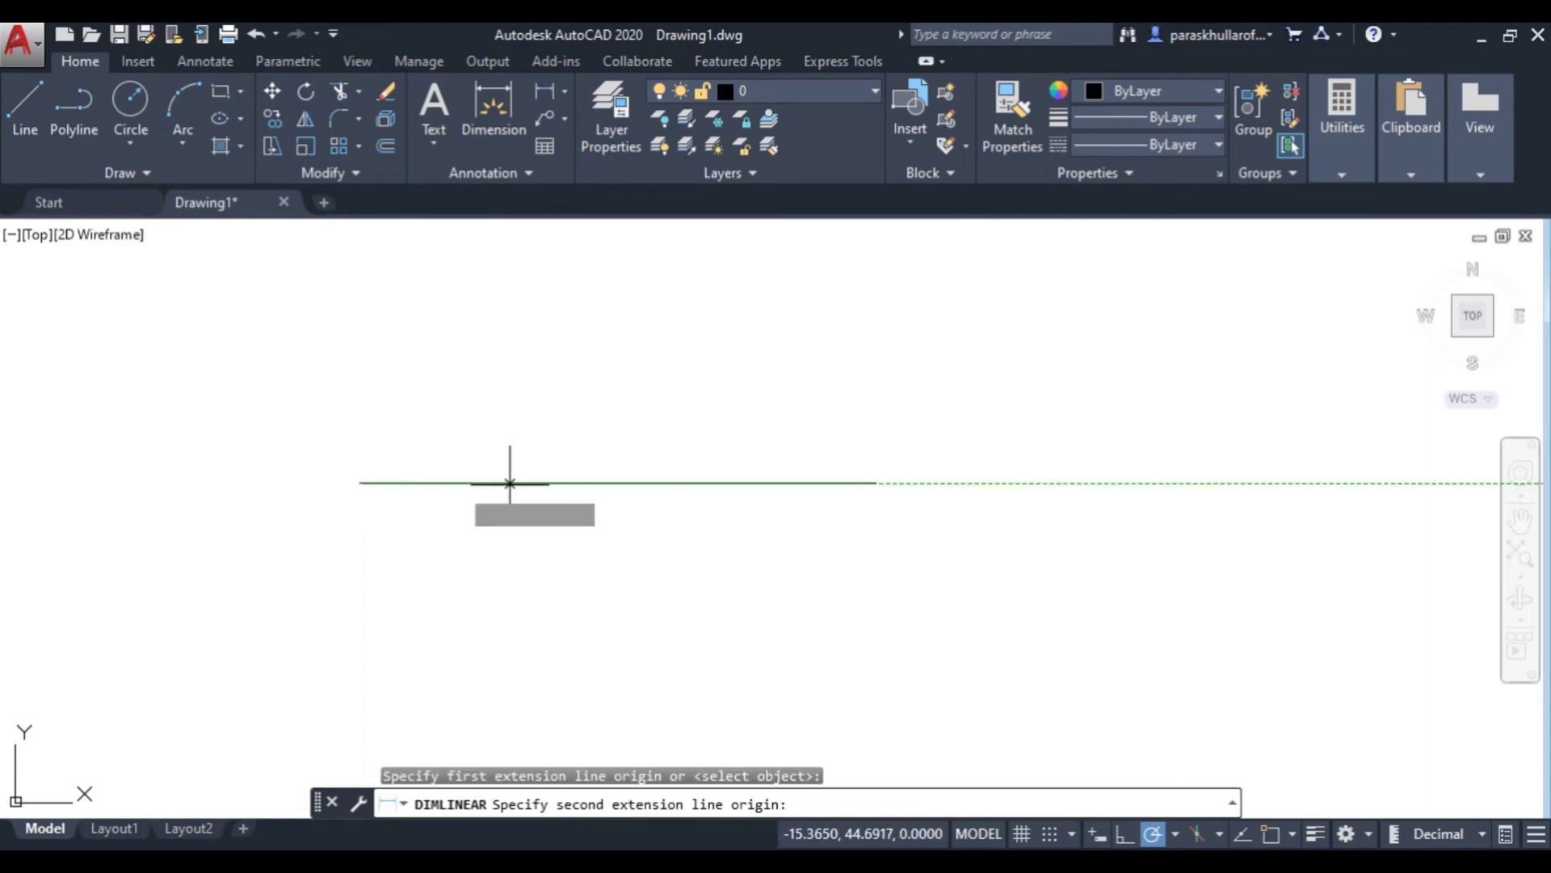
{"action": "left_click", "coordinate": [876, 483]}
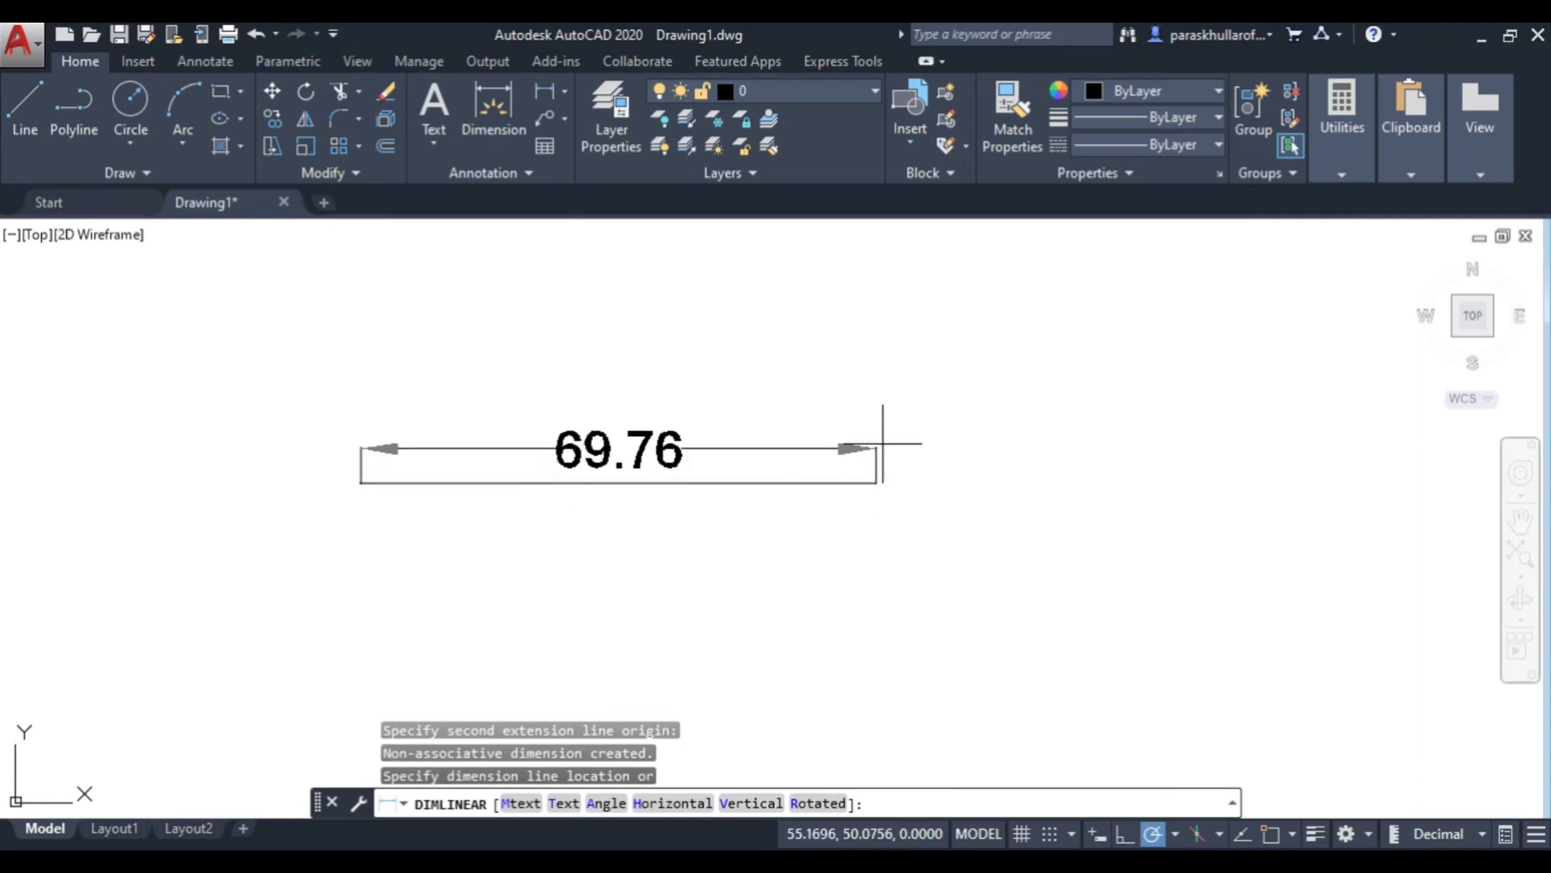
{"action": "left_click", "coordinate": [884, 437]}
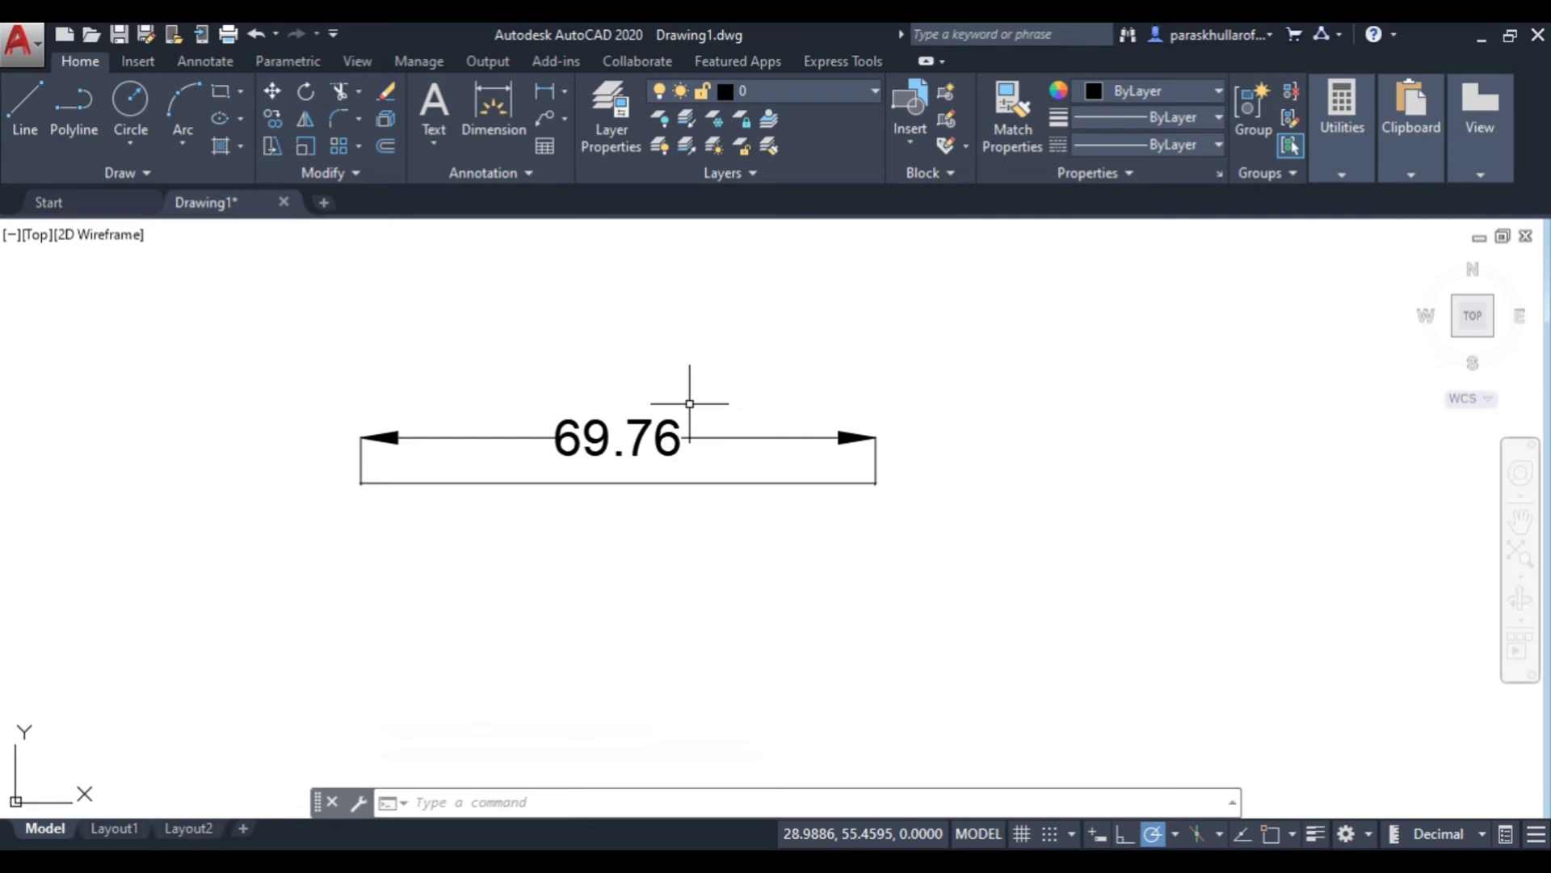
{"action": "left_click", "coordinate": [664, 439]}
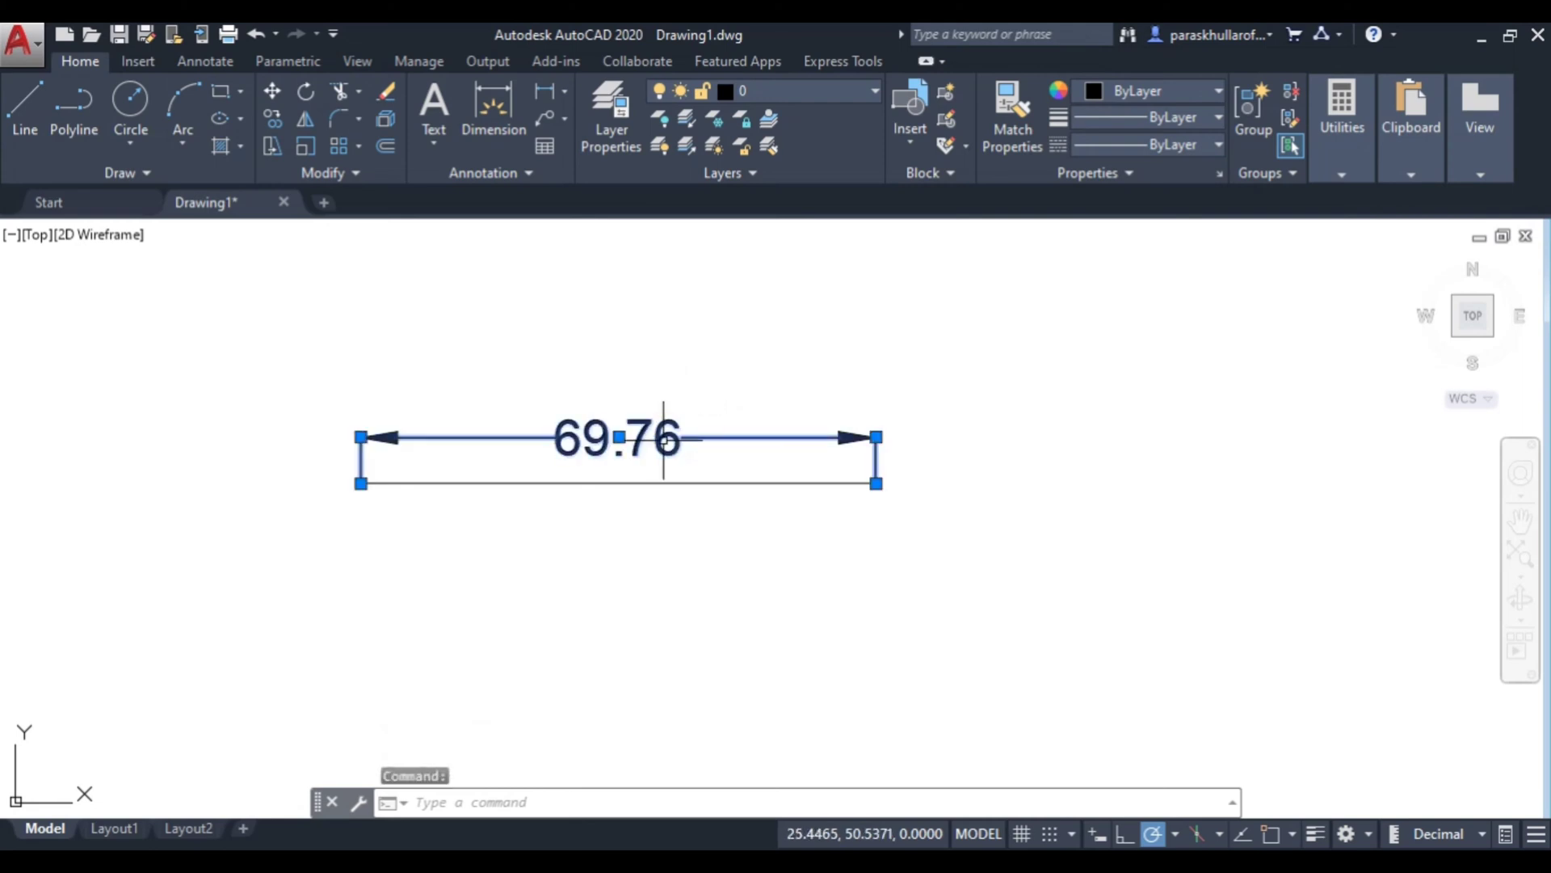
{"action": "key", "text": "Delete"}
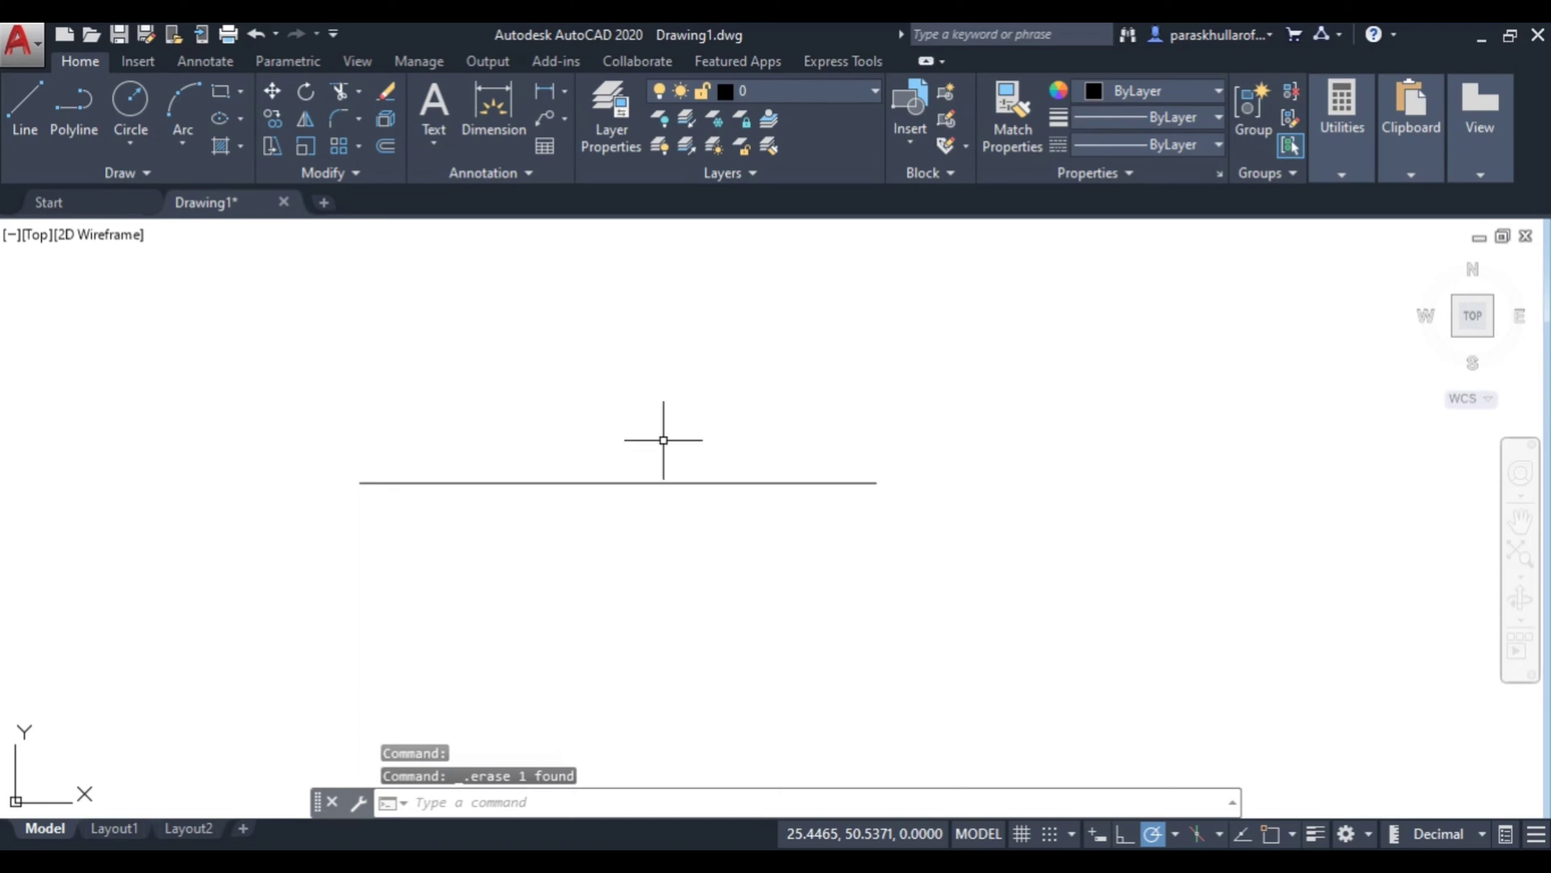
Step: Dimension the line's length again with a linear dimension just above it, picking its ends by eye
{"action": "left_click", "coordinate": [541, 92]}
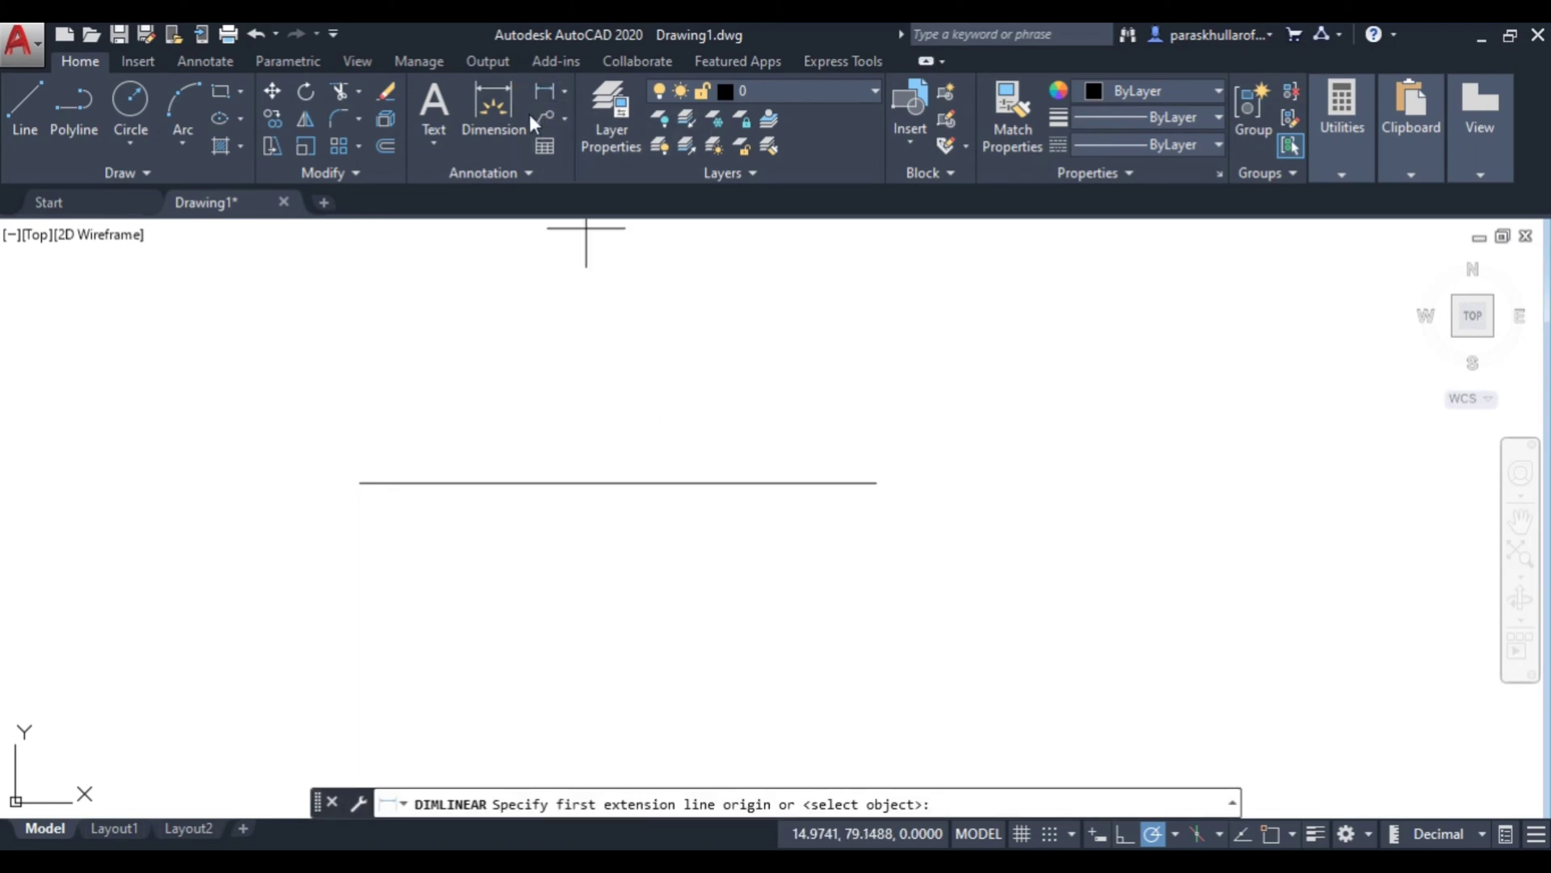
{"action": "left_click", "coordinate": [362, 483]}
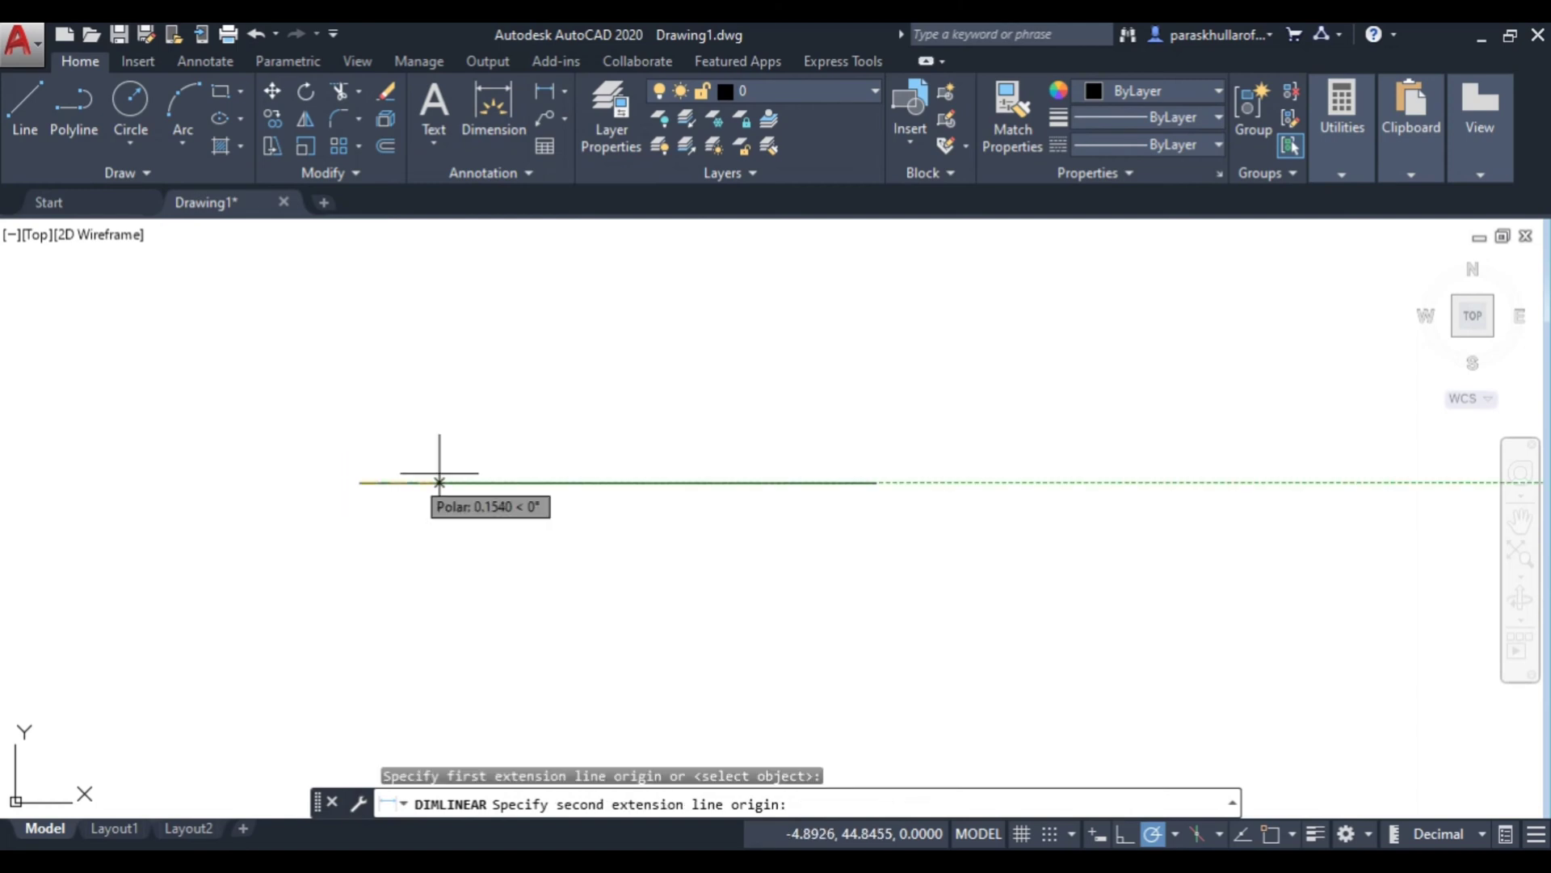
{"action": "left_click", "coordinate": [878, 482]}
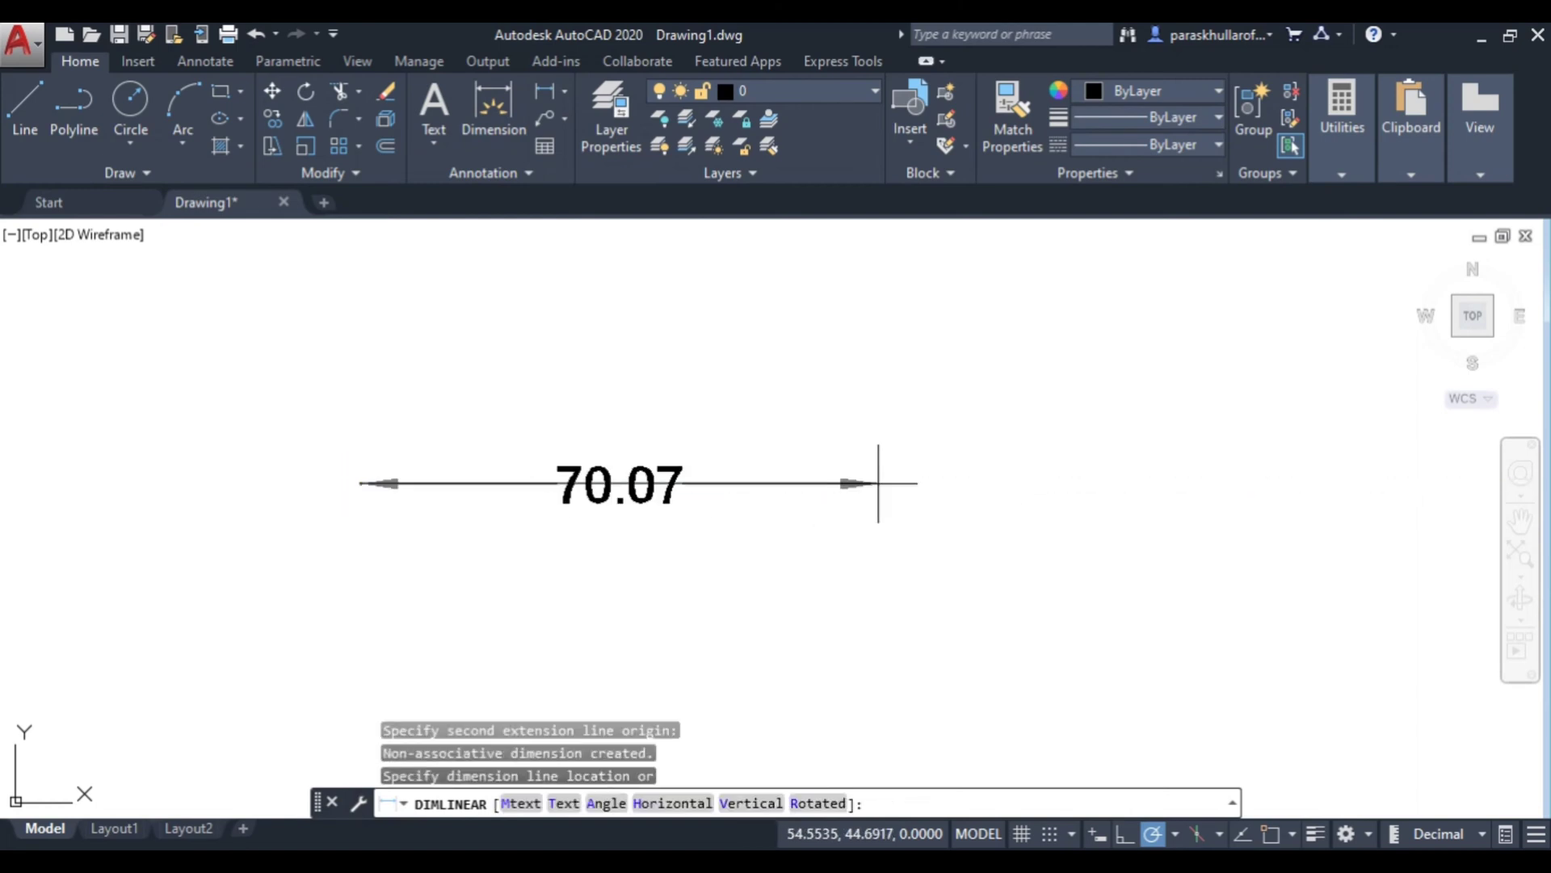
{"action": "left_click", "coordinate": [889, 436]}
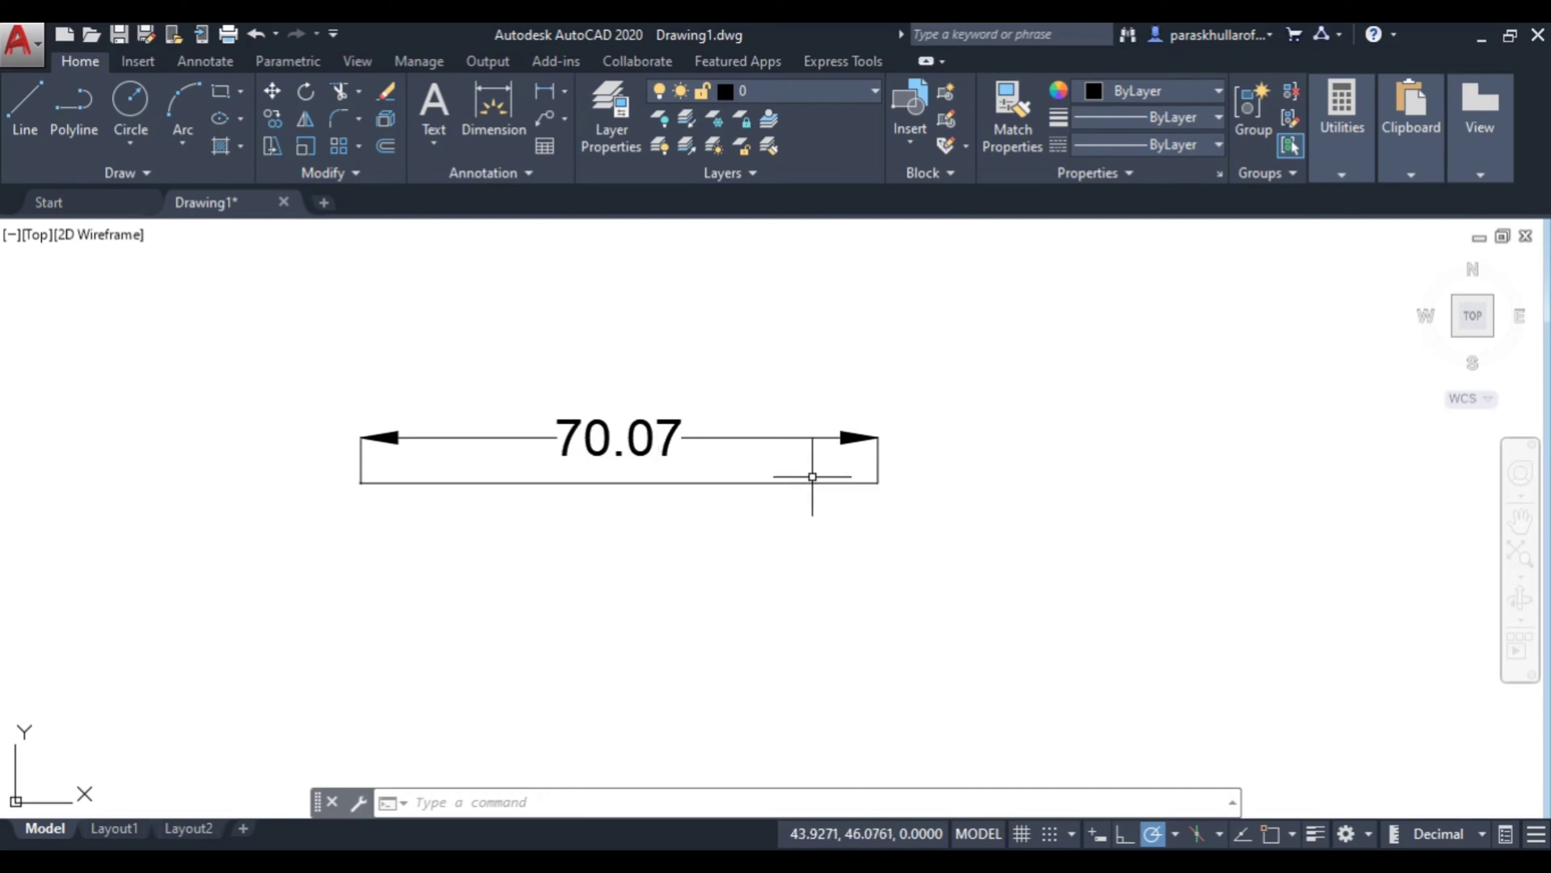
Step: Examine both ends of the line up close to compare its endpoints with the dimension's extension line origins
{"action": "scroll", "coordinate": [886, 485], "scroll_direction": "up", "scroll_amount": 5}
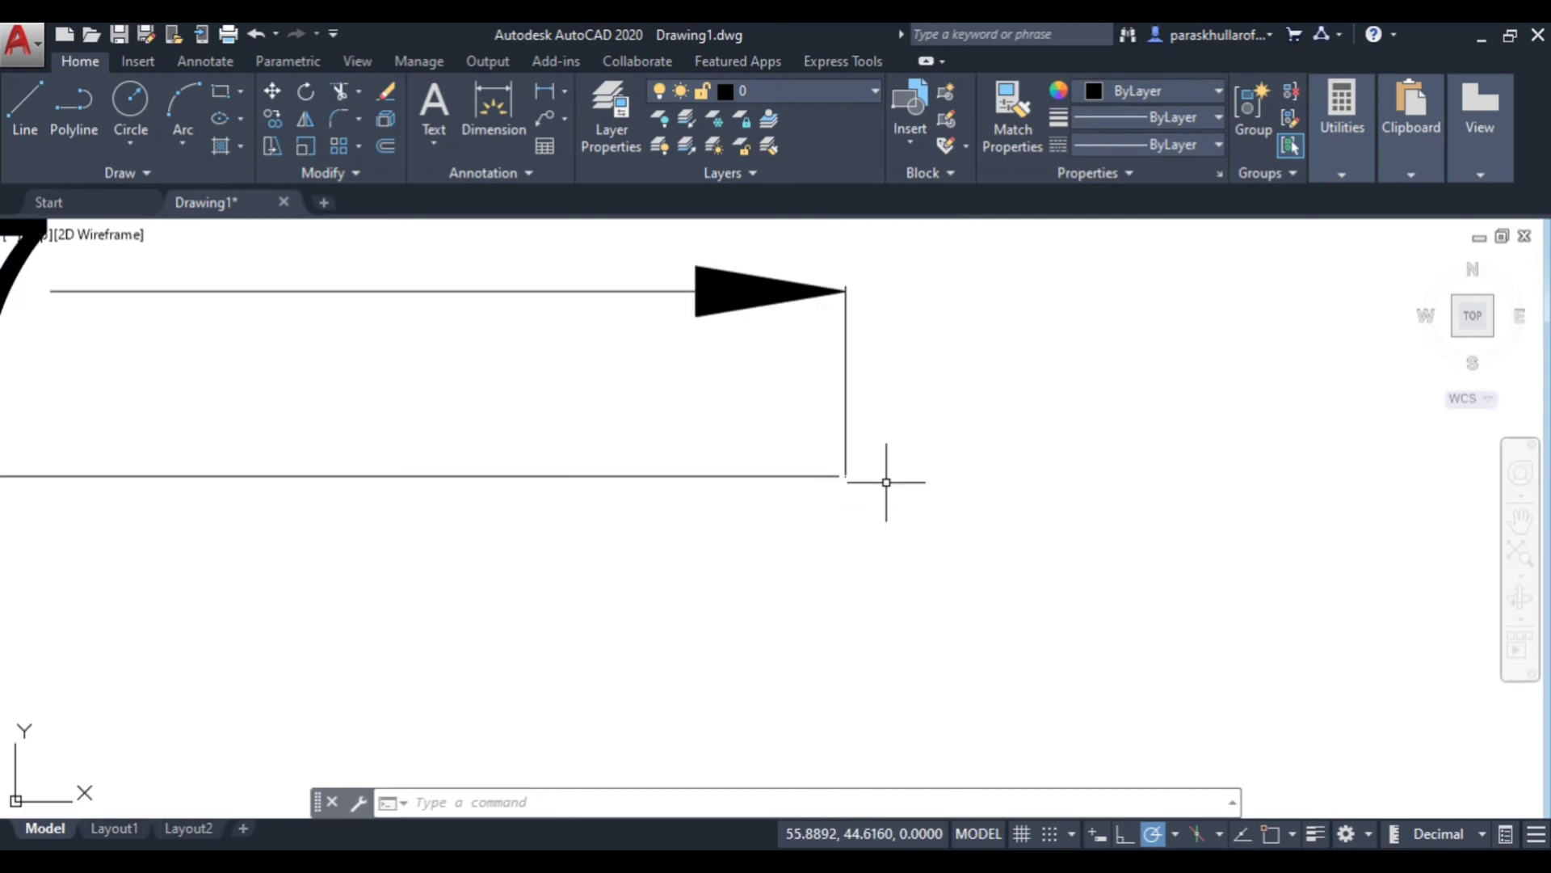
{"action": "scroll", "coordinate": [865, 510], "scroll_direction": "up", "scroll_amount": 2}
{"action": "scroll", "coordinate": [793, 478], "scroll_direction": "up", "scroll_amount": 2}
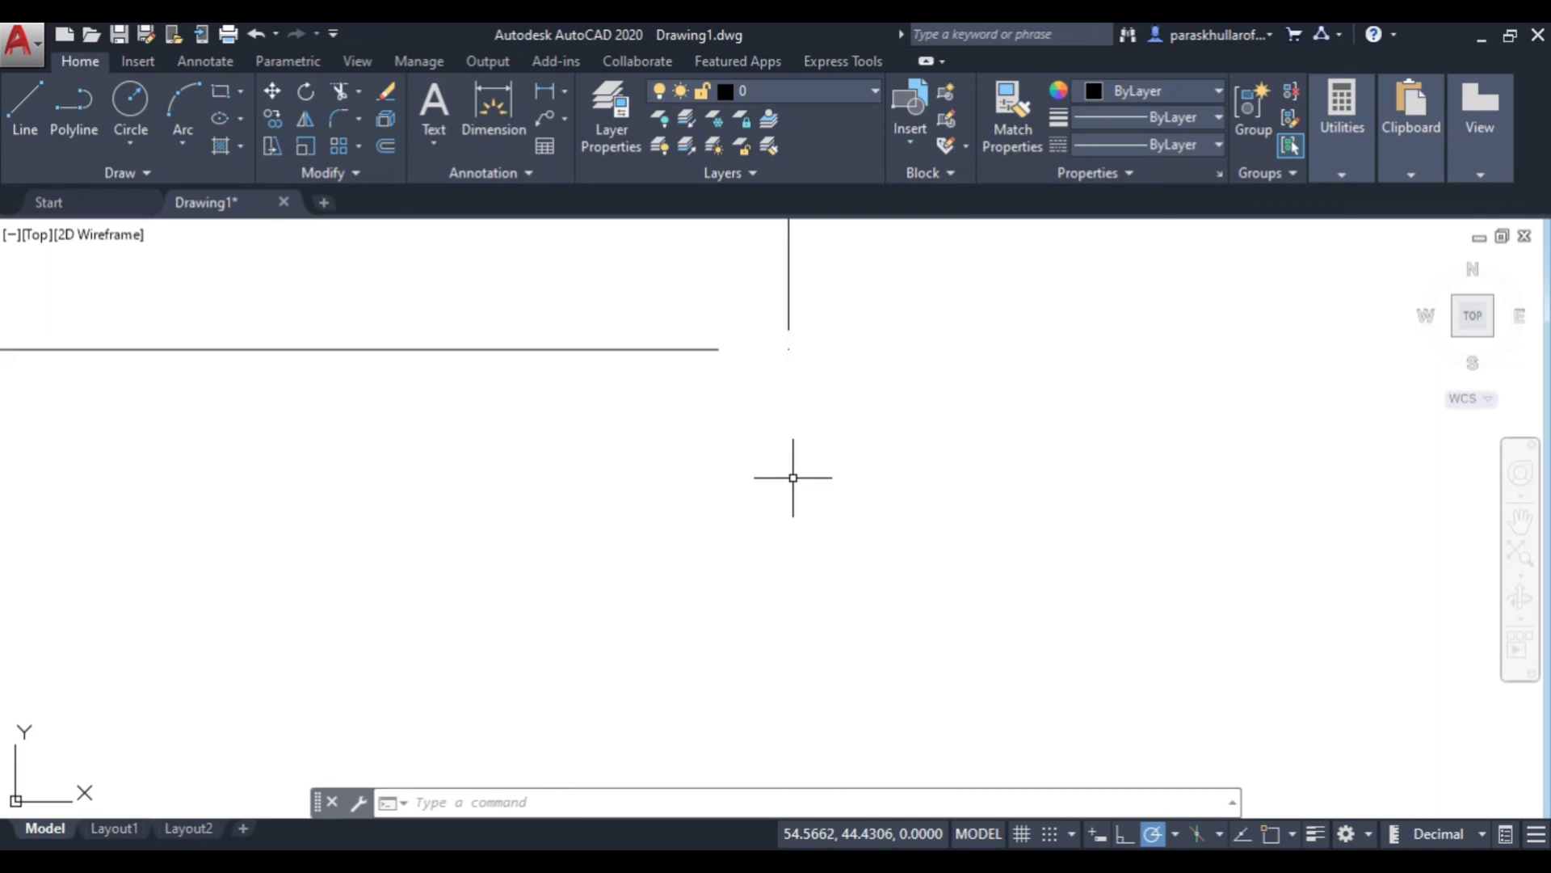
{"action": "middle_click_drag", "start_coordinate": [777, 454], "coordinate": [776, 498]}
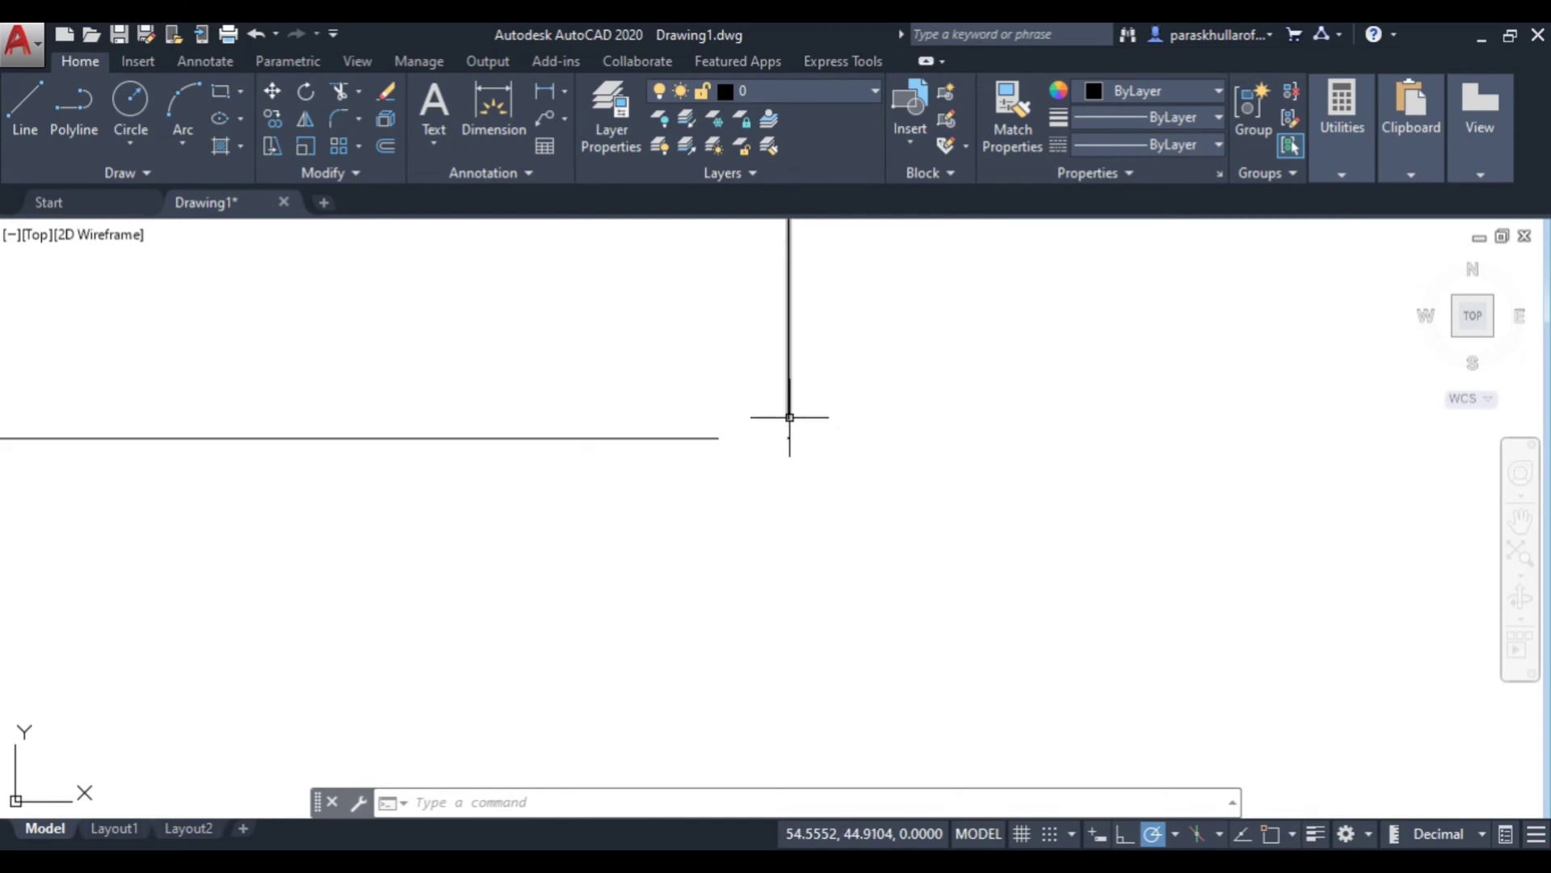
{"action": "scroll", "coordinate": [458, 485], "scroll_direction": "down", "scroll_amount": 2}
{"action": "scroll", "coordinate": [468, 485], "scroll_direction": "down", "scroll_amount": 2}
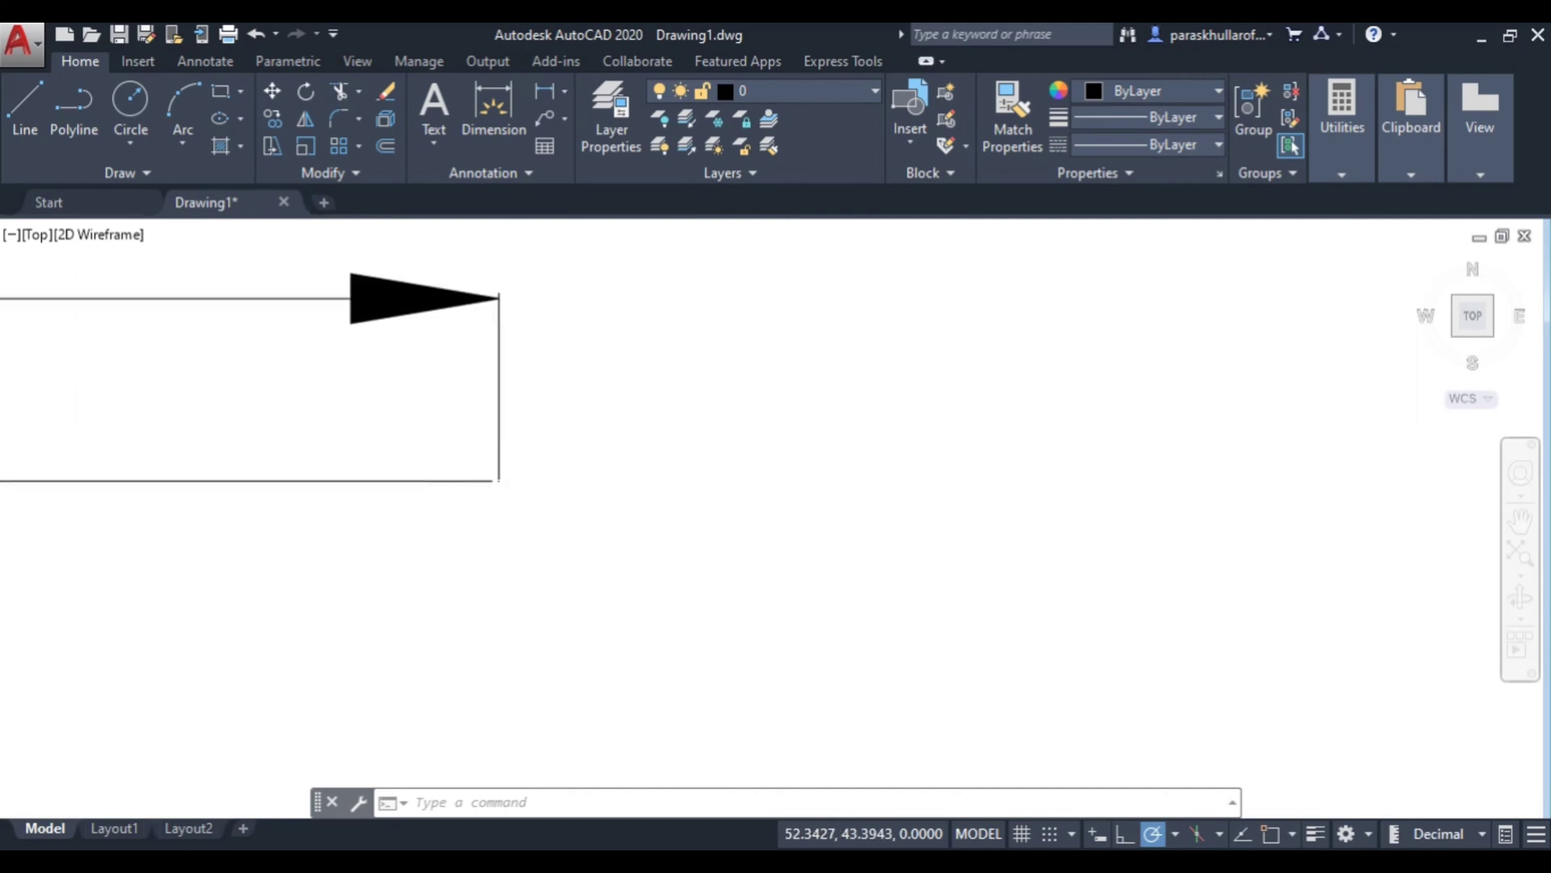
{"action": "scroll", "coordinate": [371, 536], "scroll_direction": "down", "scroll_amount": 2}
{"action": "middle_click_drag", "start_coordinate": [370, 536], "coordinate": [1345, 540]}
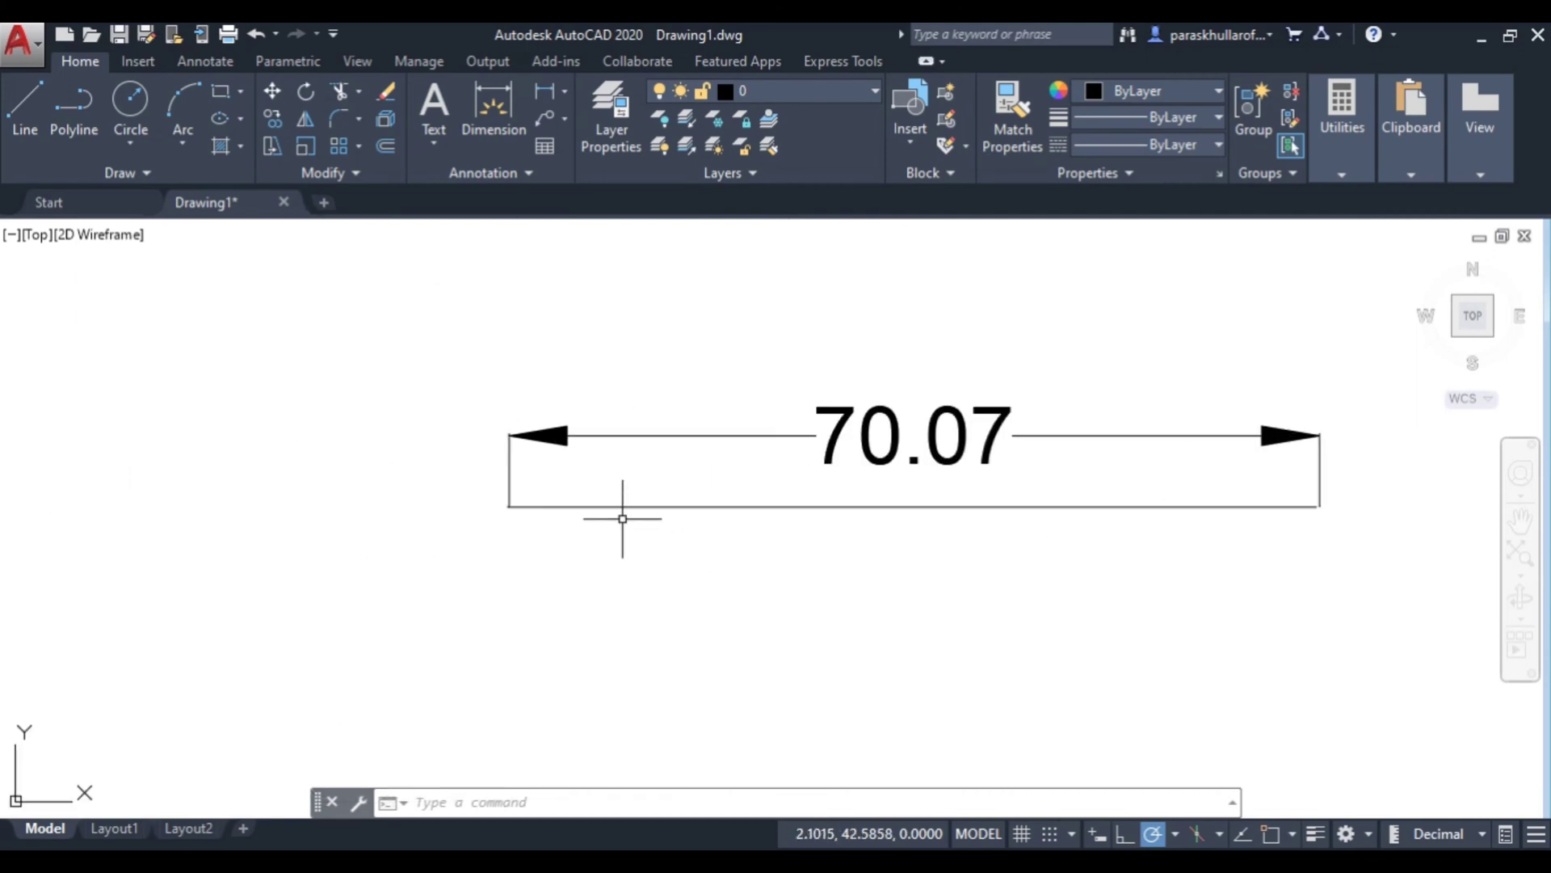
{"action": "scroll", "coordinate": [505, 511], "scroll_direction": "up", "scroll_amount": 3}
{"action": "scroll", "coordinate": [452, 533], "scroll_direction": "up", "scroll_amount": 3}
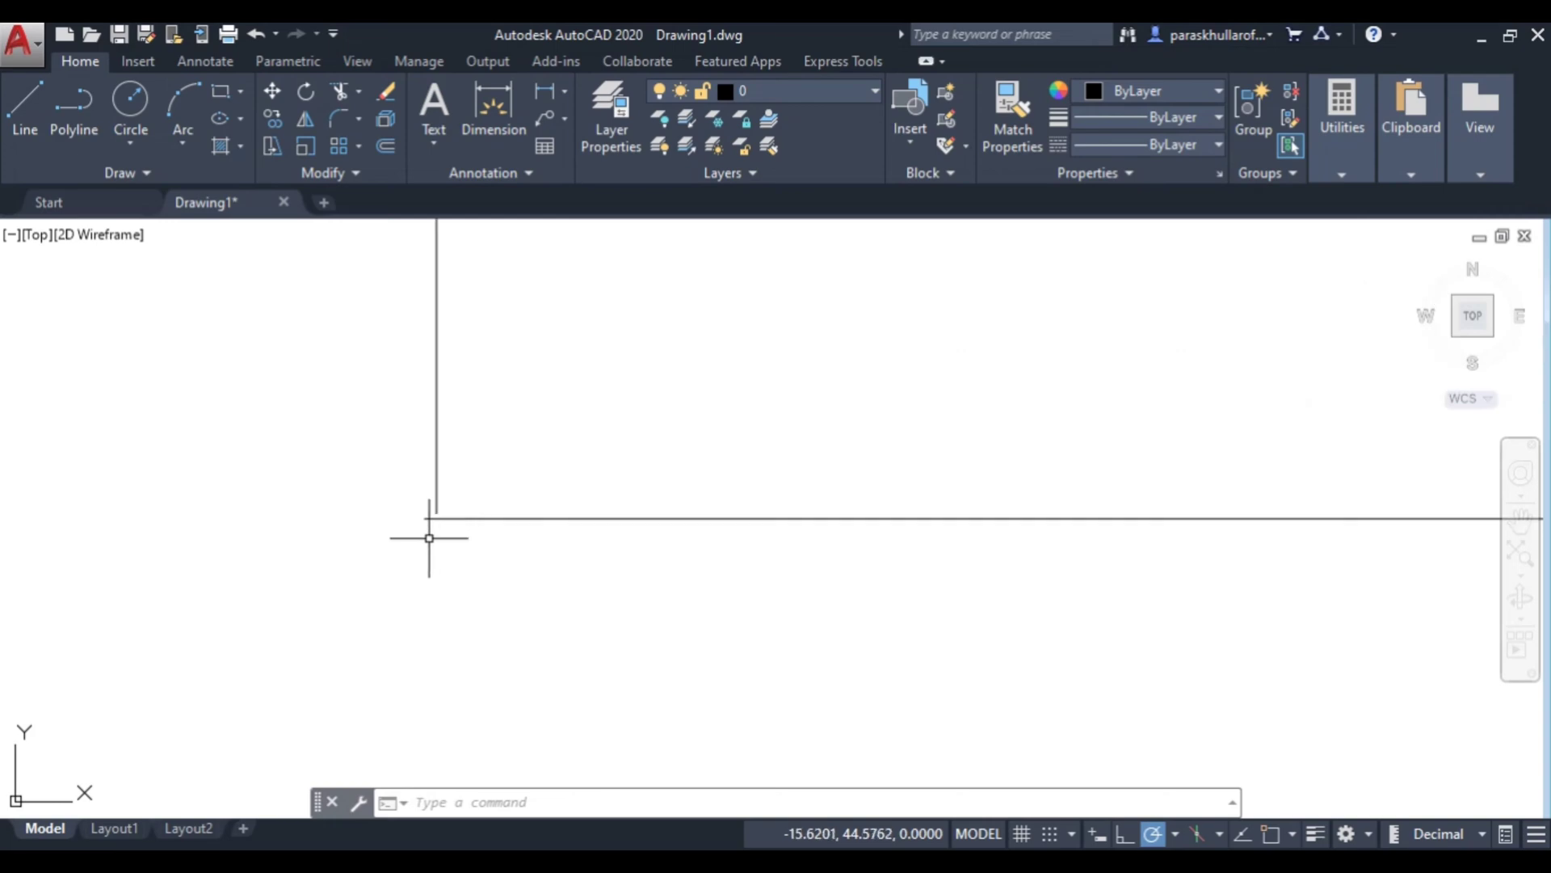
{"action": "scroll", "coordinate": [431, 535], "scroll_direction": "up", "scroll_amount": 3}
{"action": "scroll", "coordinate": [436, 528], "scroll_direction": "up", "scroll_amount": 3}
{"action": "middle_click_drag", "start_coordinate": [495, 377], "coordinate": [523, 492]}
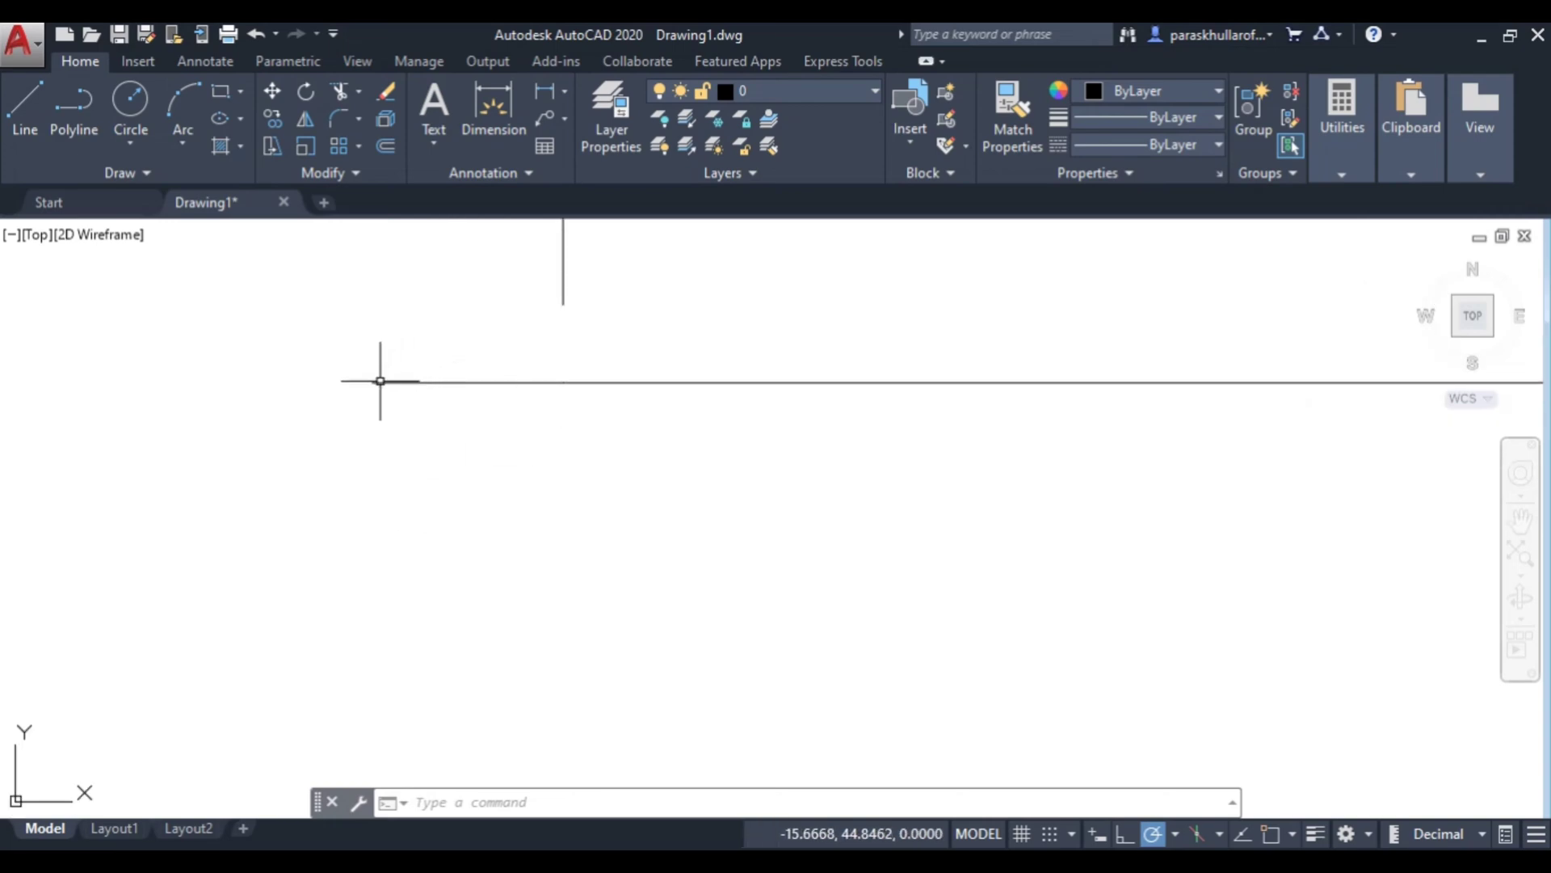
{"action": "mouse_move", "coordinate": [371, 381]}
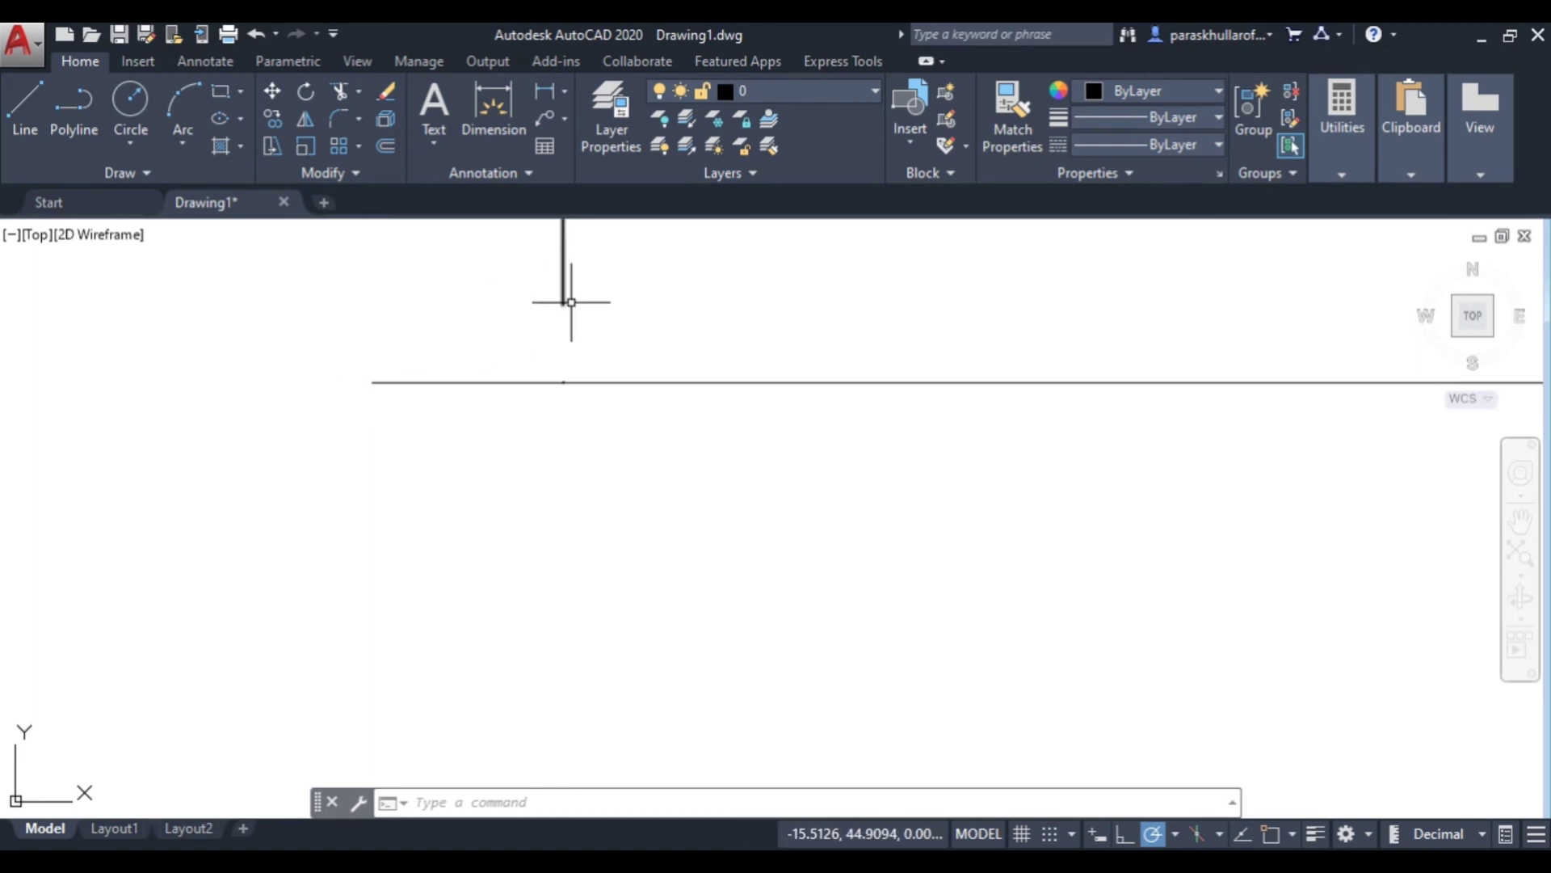
Step: Erase the linear dimension above the line
{"action": "scroll", "coordinate": [569, 297], "scroll_direction": "down", "scroll_amount": 4}
{"action": "scroll", "coordinate": [714, 367], "scroll_direction": "down", "scroll_amount": 6}
{"action": "scroll", "coordinate": [766, 400], "scroll_direction": "down", "scroll_amount": 6}
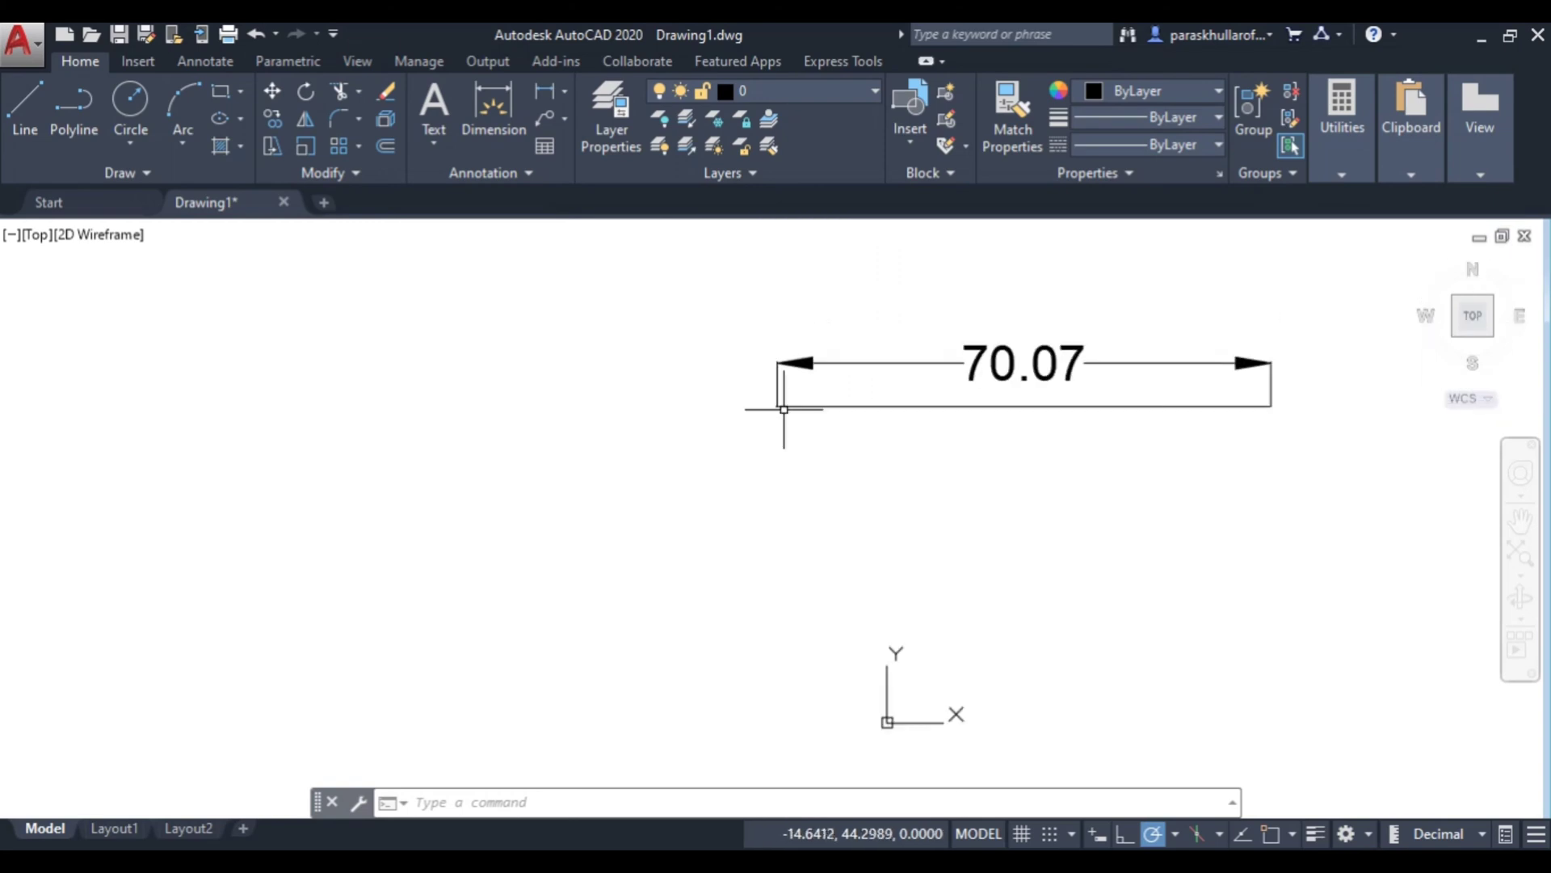
{"action": "middle_click_drag", "start_coordinate": [945, 443], "coordinate": [498, 520]}
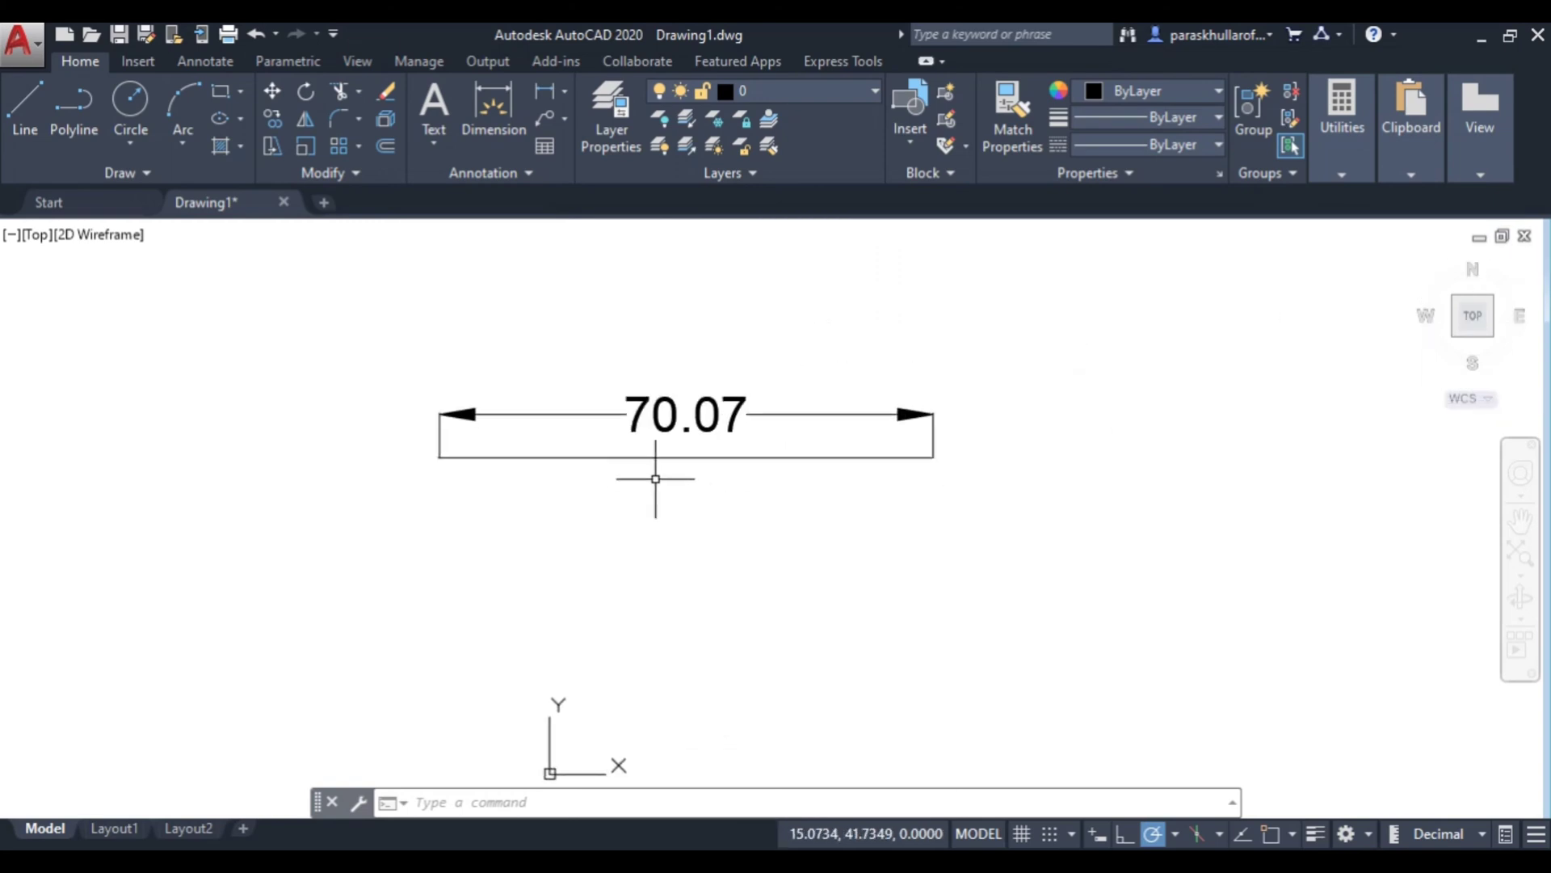
{"action": "left_click", "coordinate": [719, 415]}
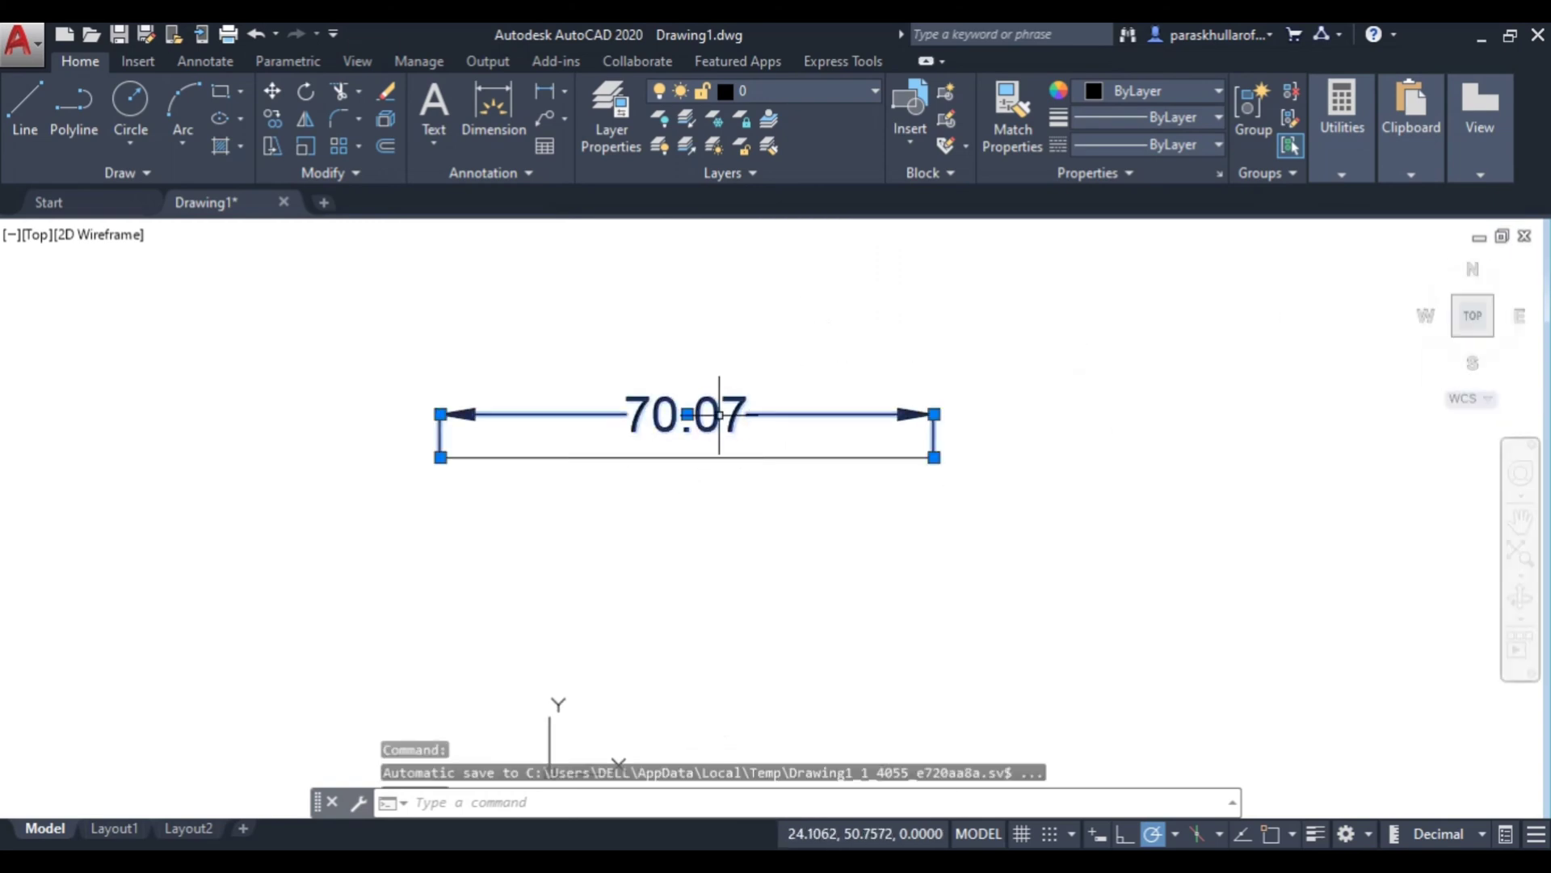
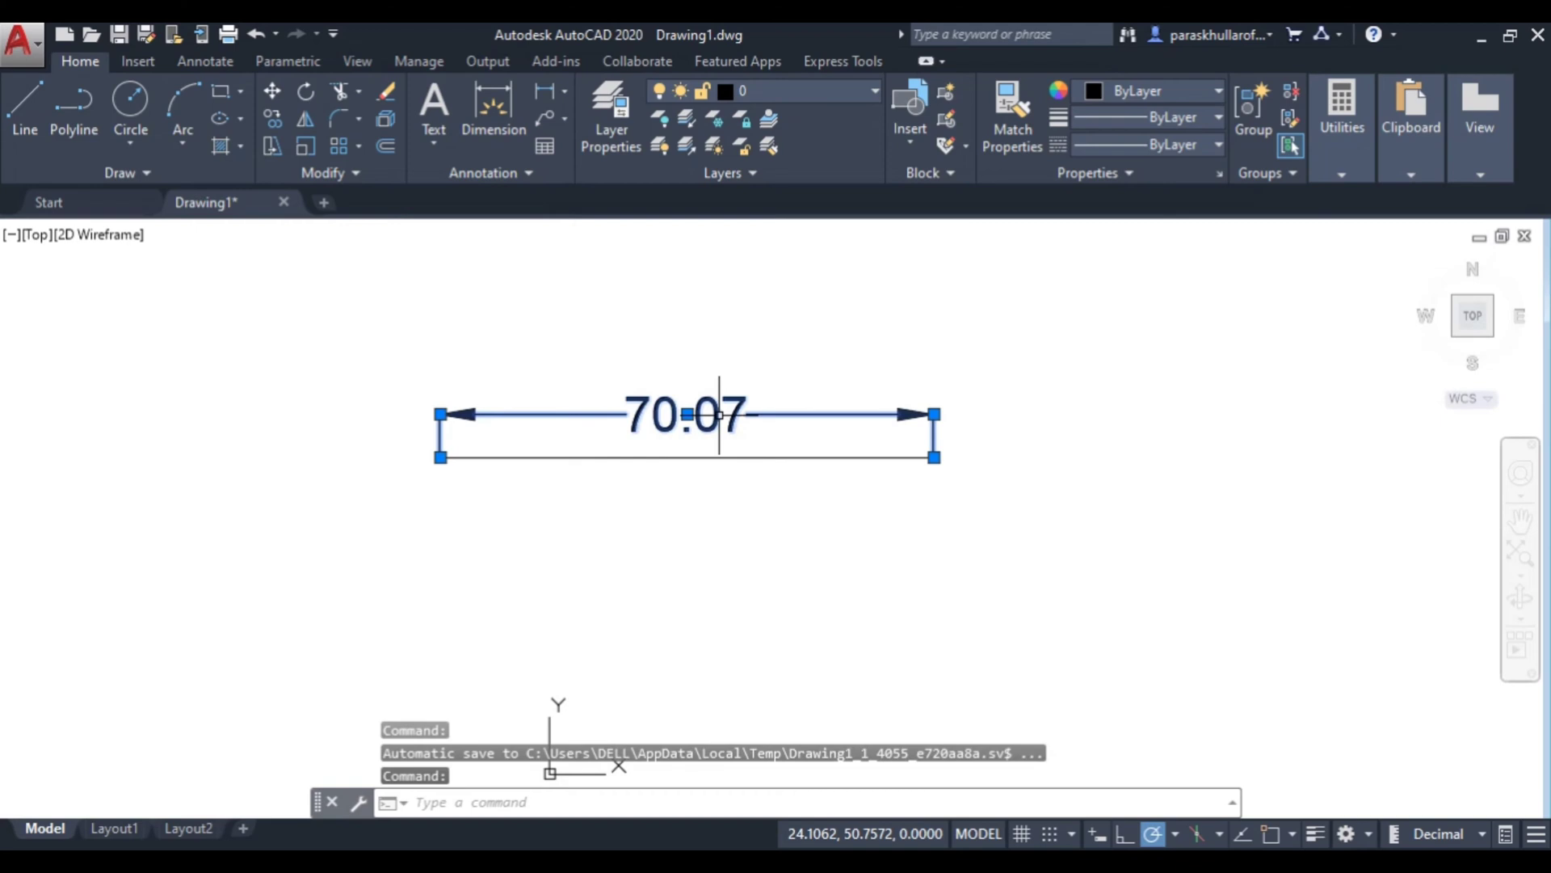
{"action": "key", "text": "Delete"}
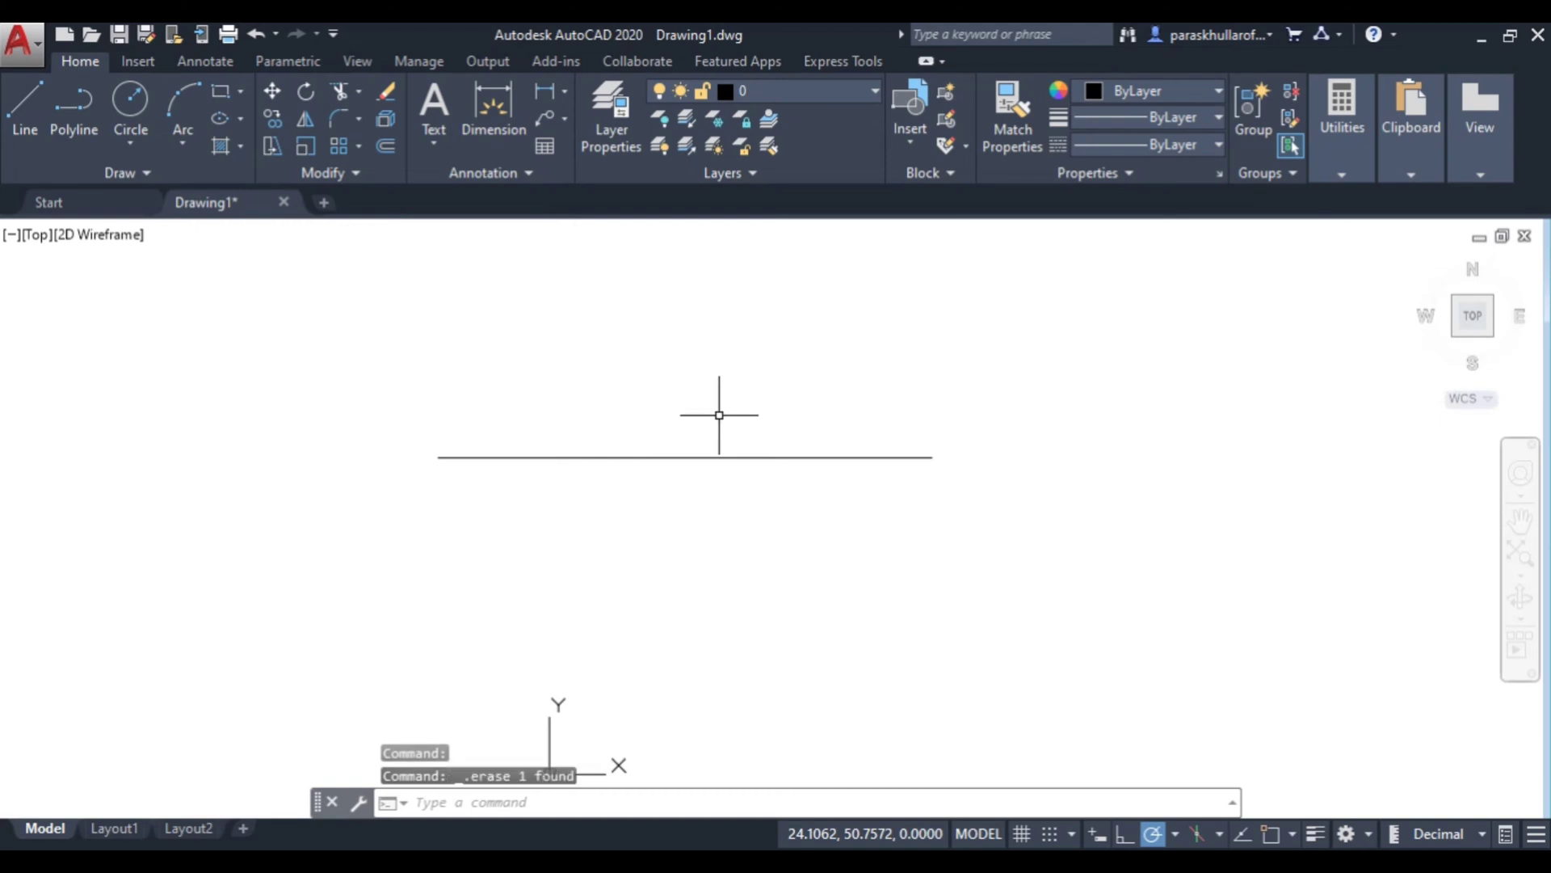
Step: Turn on object snap and enable all object snap modes in the drafting settings
{"action": "left_click", "coordinate": [1272, 837]}
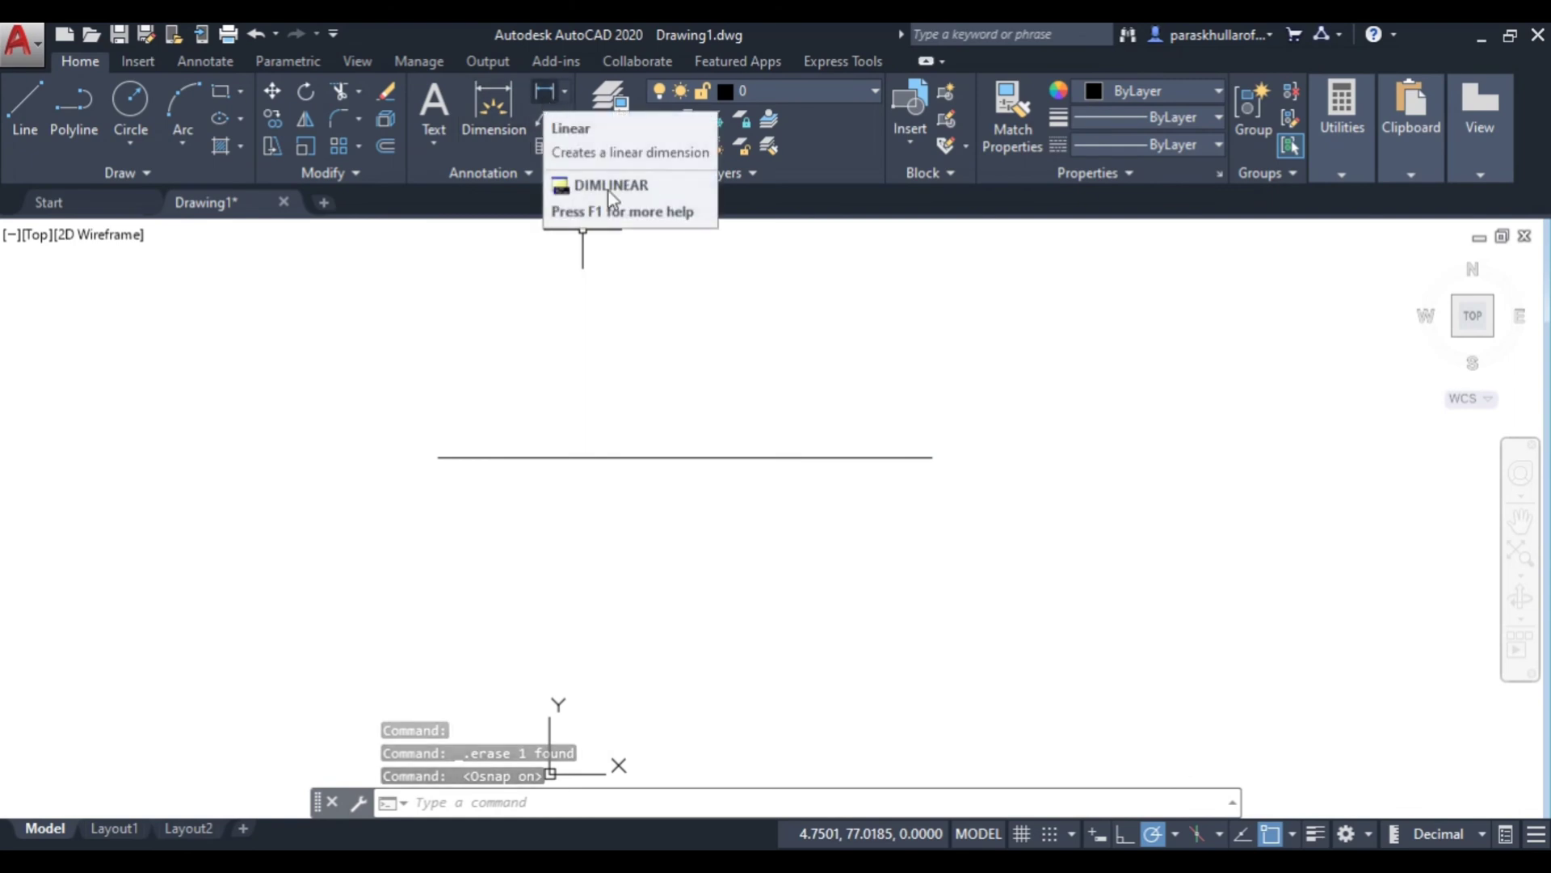
{"action": "left_click", "coordinate": [1293, 834]}
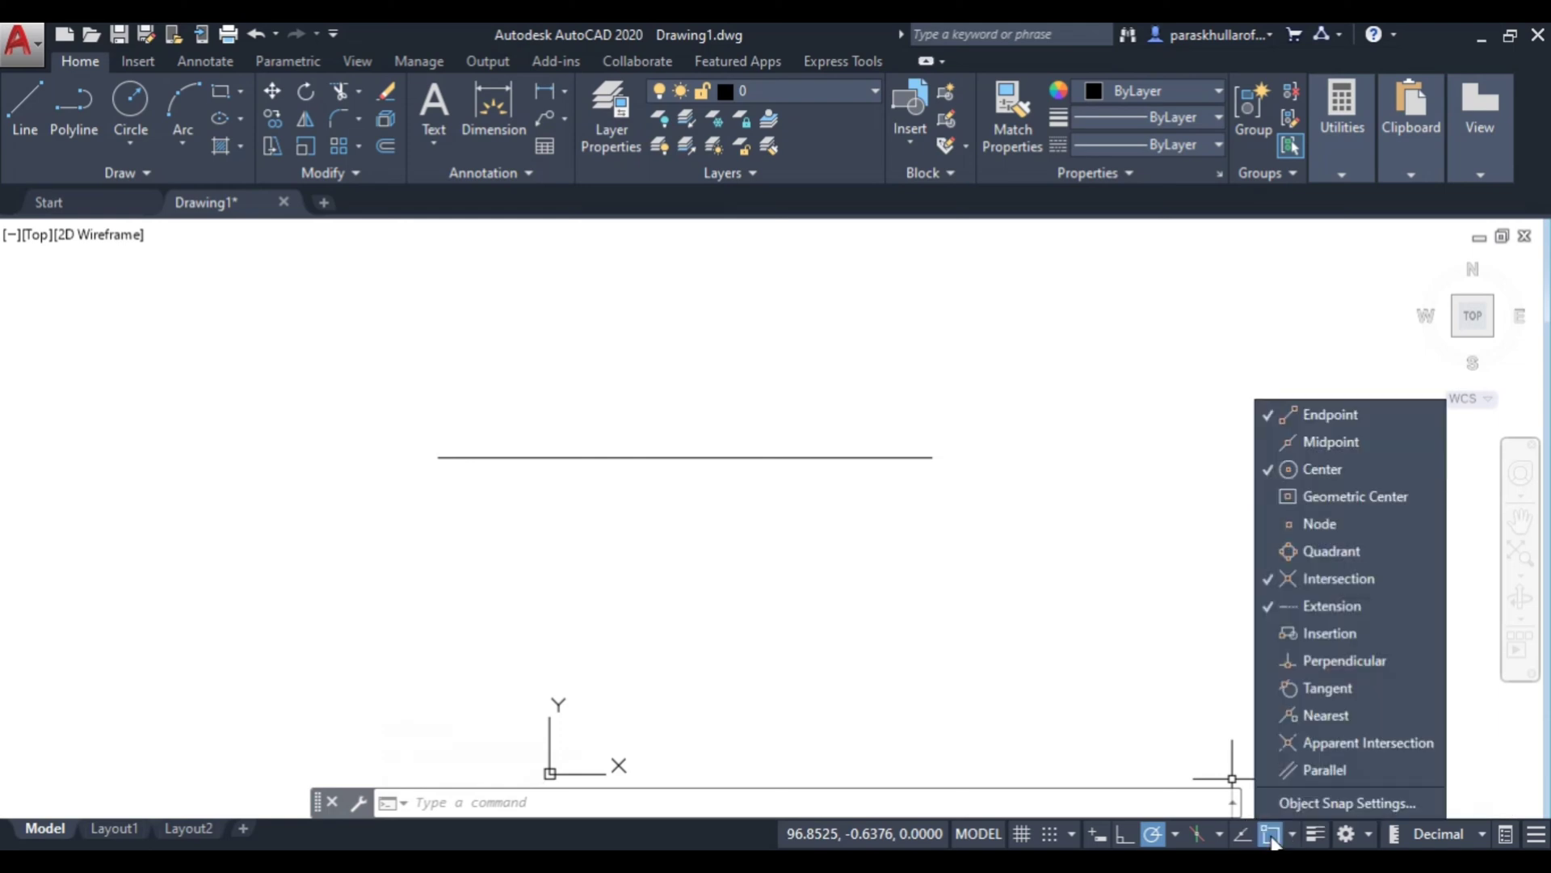
{"action": "left_click", "coordinate": [1304, 805]}
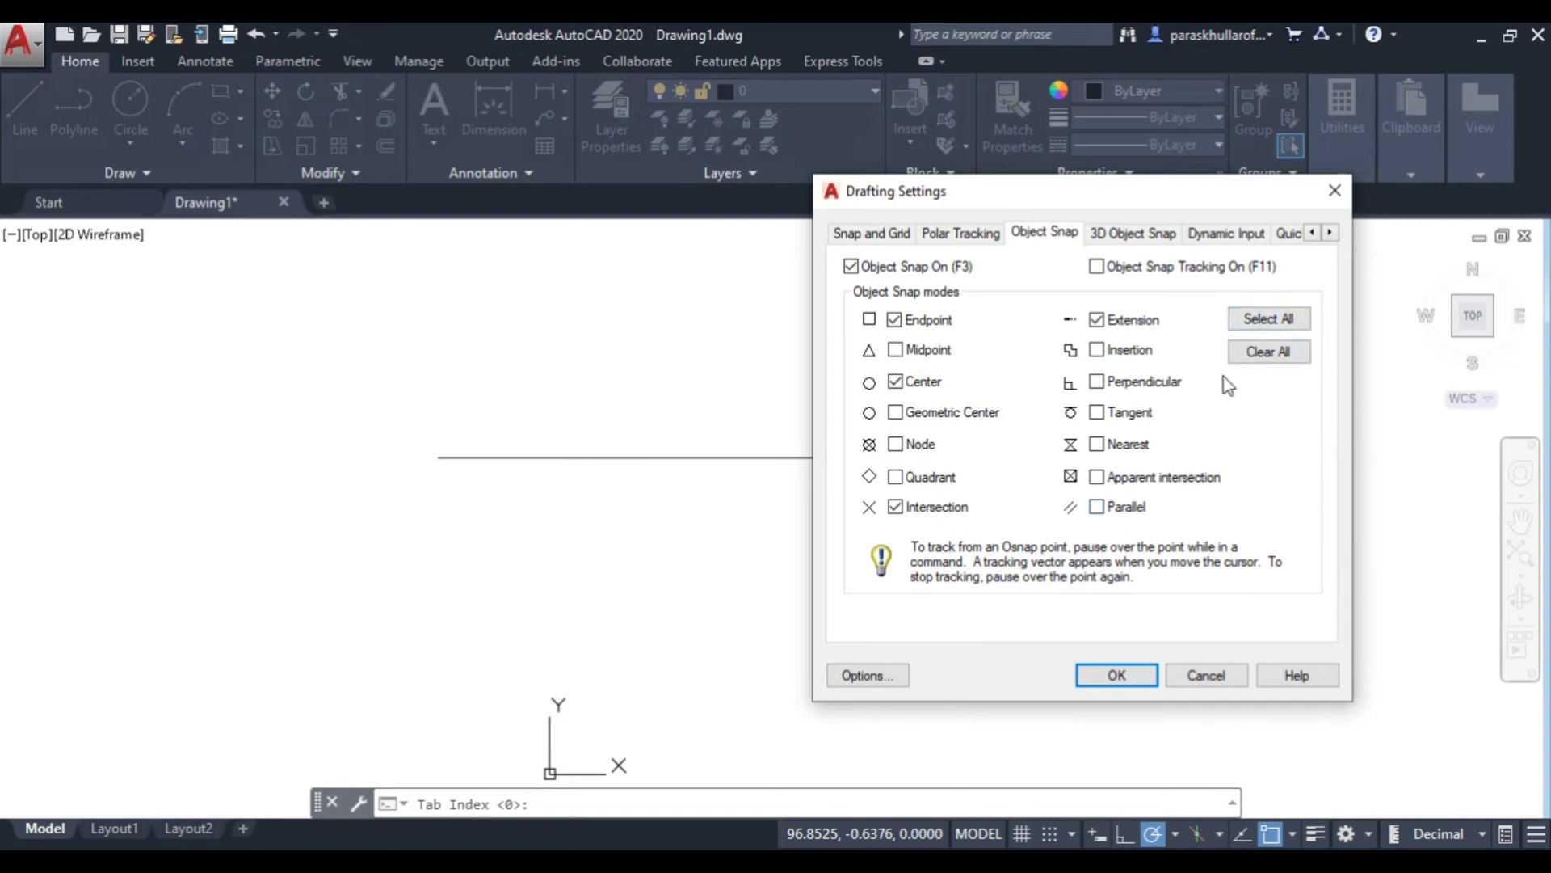
{"action": "left_click", "coordinate": [1270, 323]}
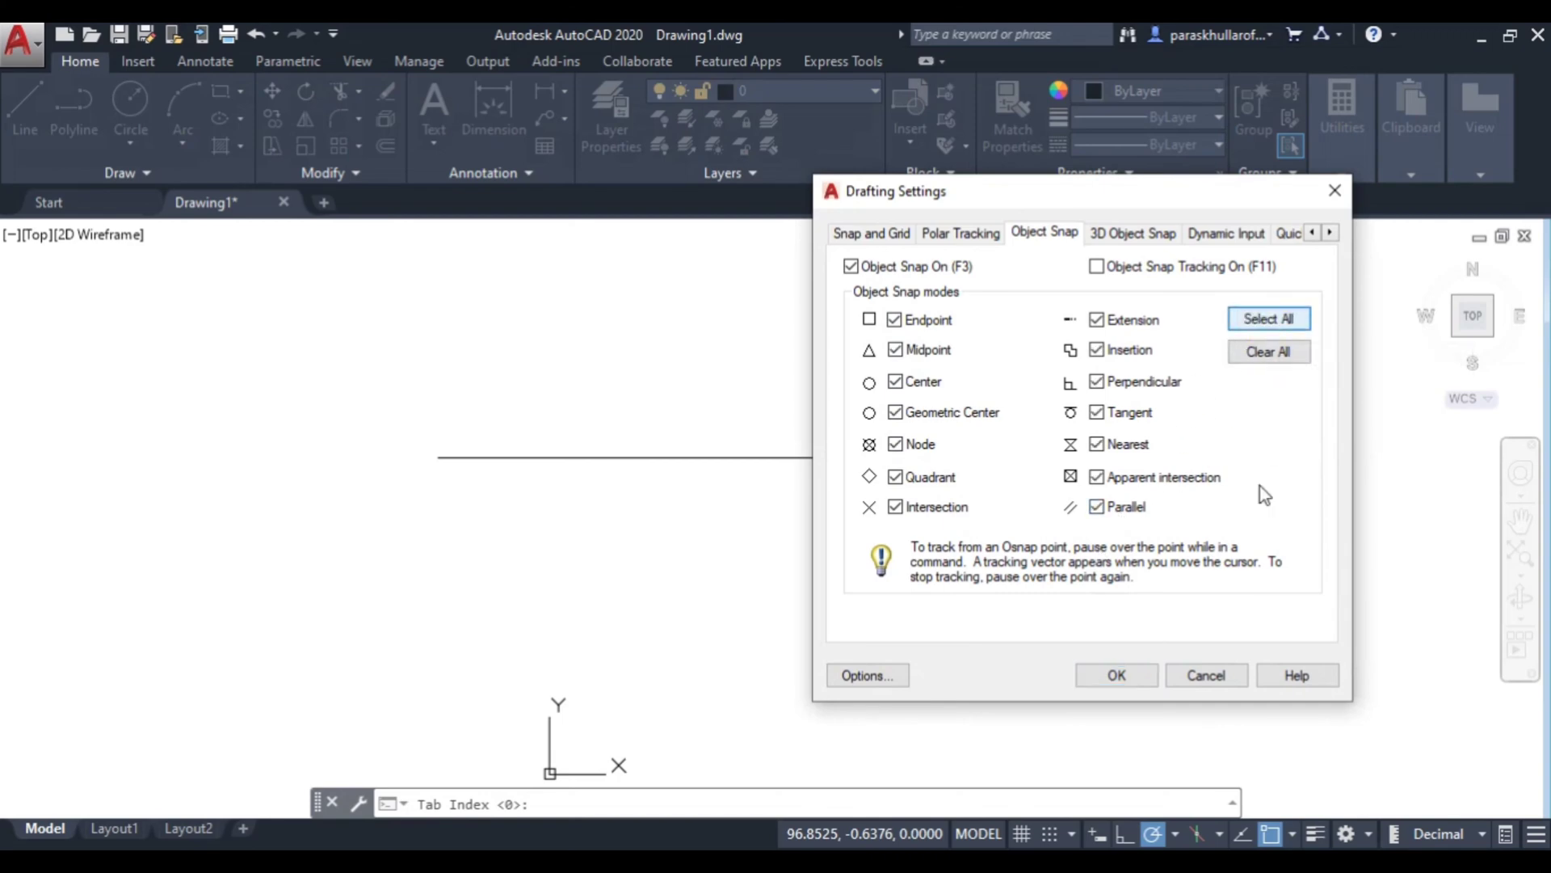
{"action": "left_click", "coordinate": [1124, 675]}
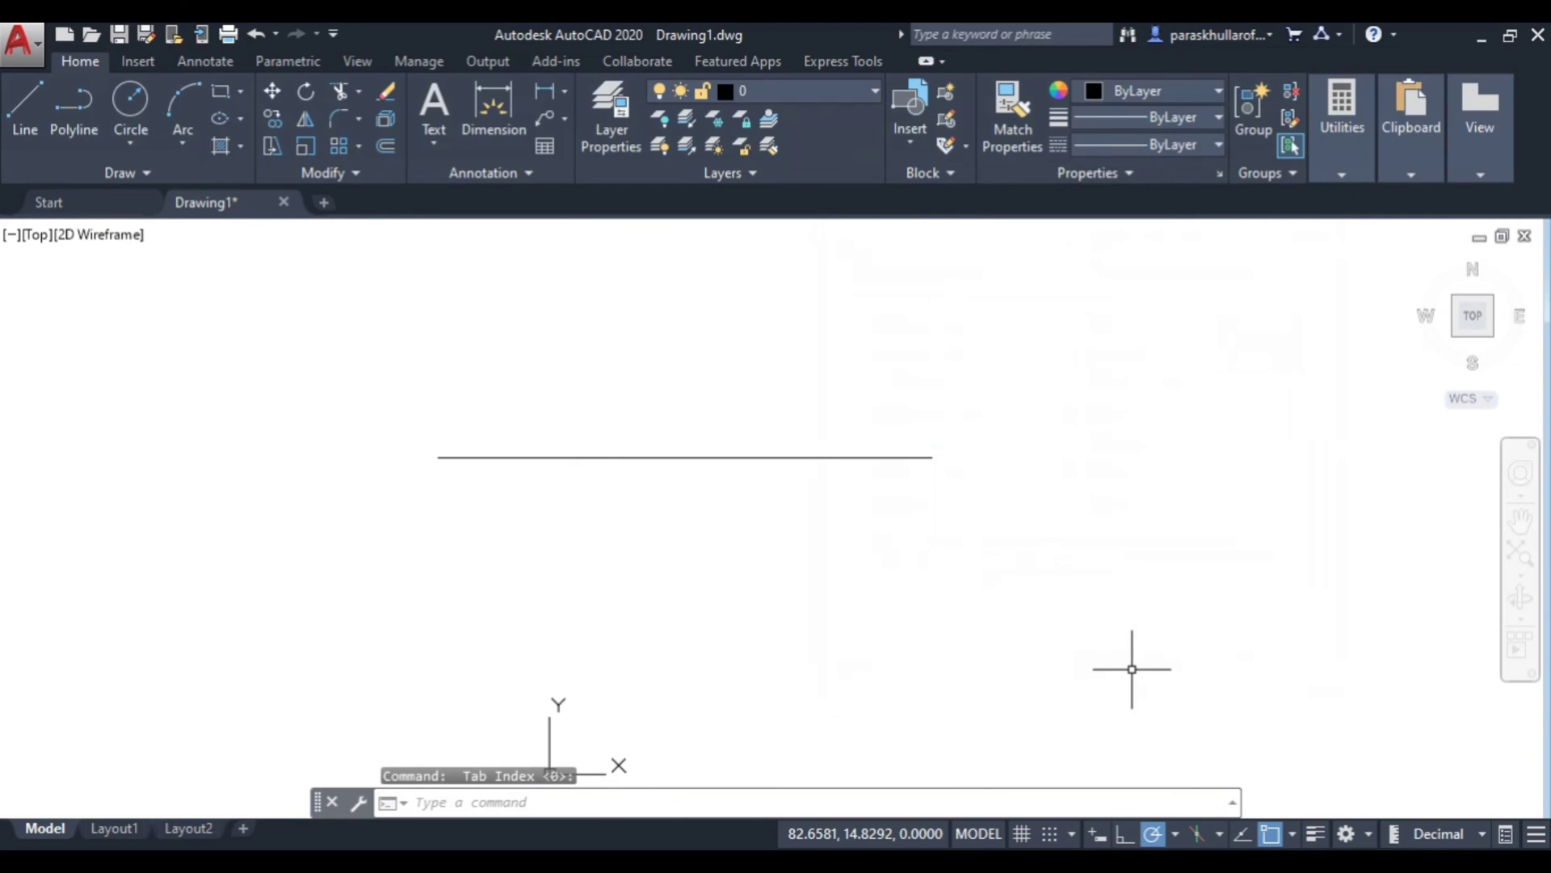
Step: Add a linear dimension just above the horizontal line, snapping its extension line origins to both endpoints
{"action": "left_click", "coordinate": [541, 87]}
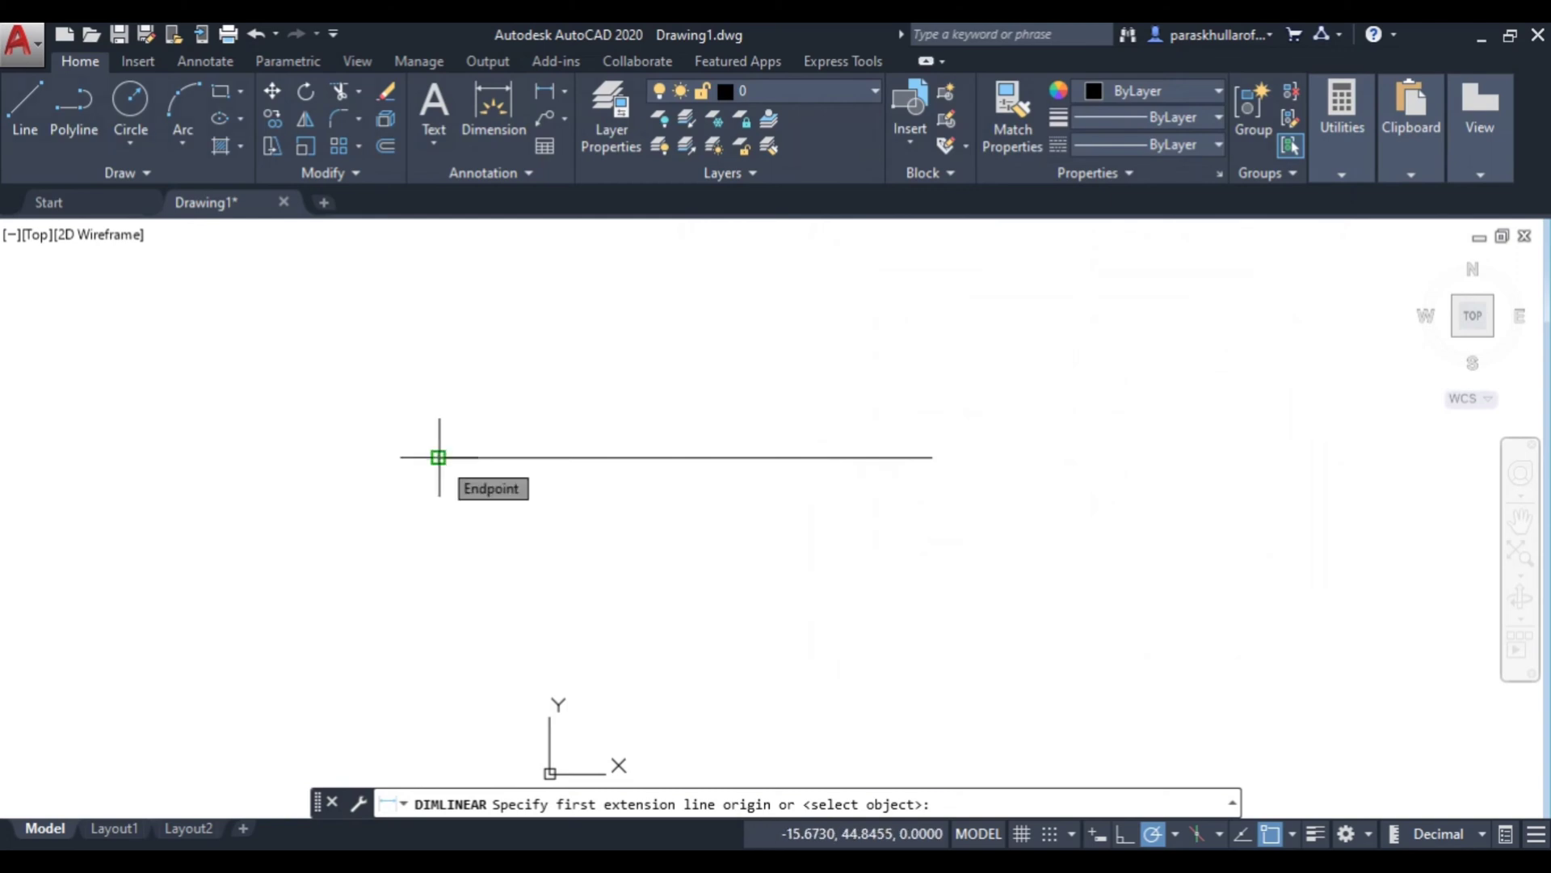
{"action": "scroll", "coordinate": [439, 457], "scroll_direction": "up", "scroll_amount": 3}
{"action": "scroll", "coordinate": [440, 458], "scroll_direction": "up", "scroll_amount": 2}
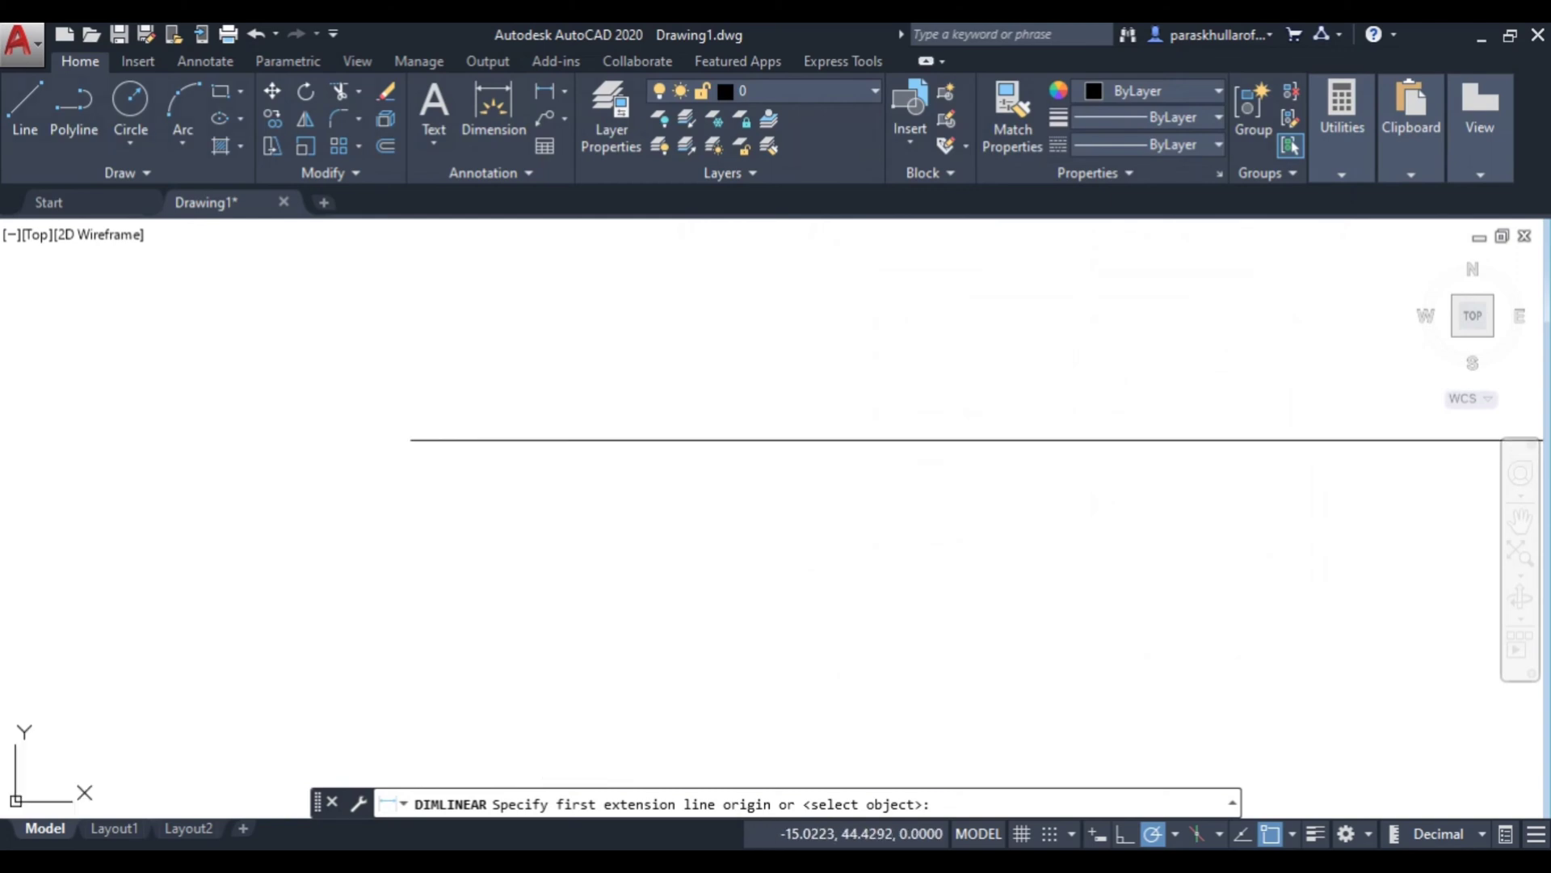
{"action": "left_click", "coordinate": [411, 439]}
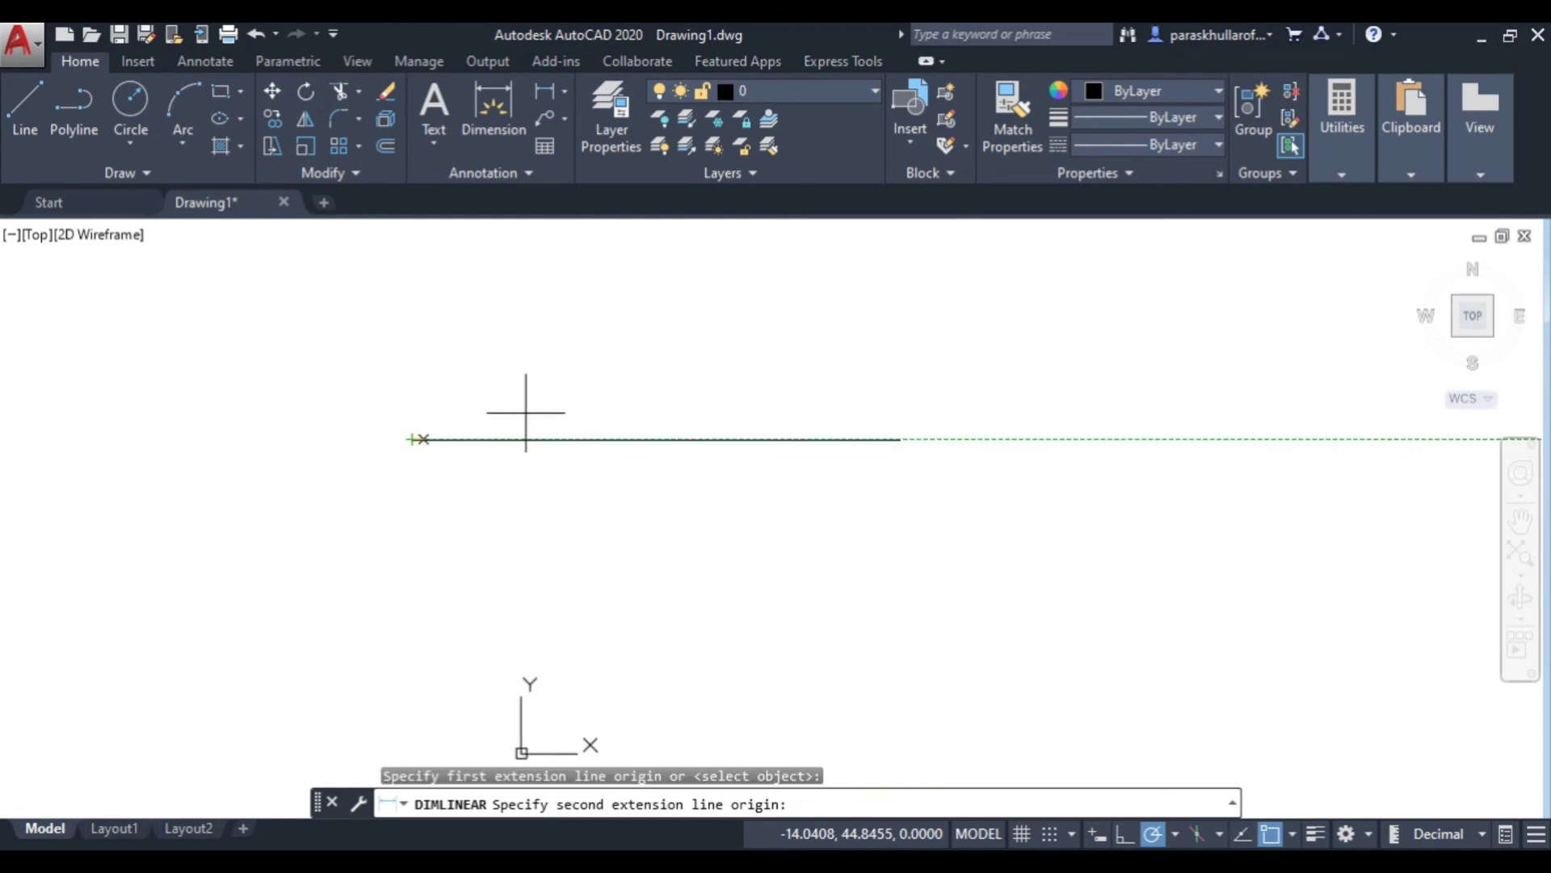
{"action": "left_click", "coordinate": [901, 439]}
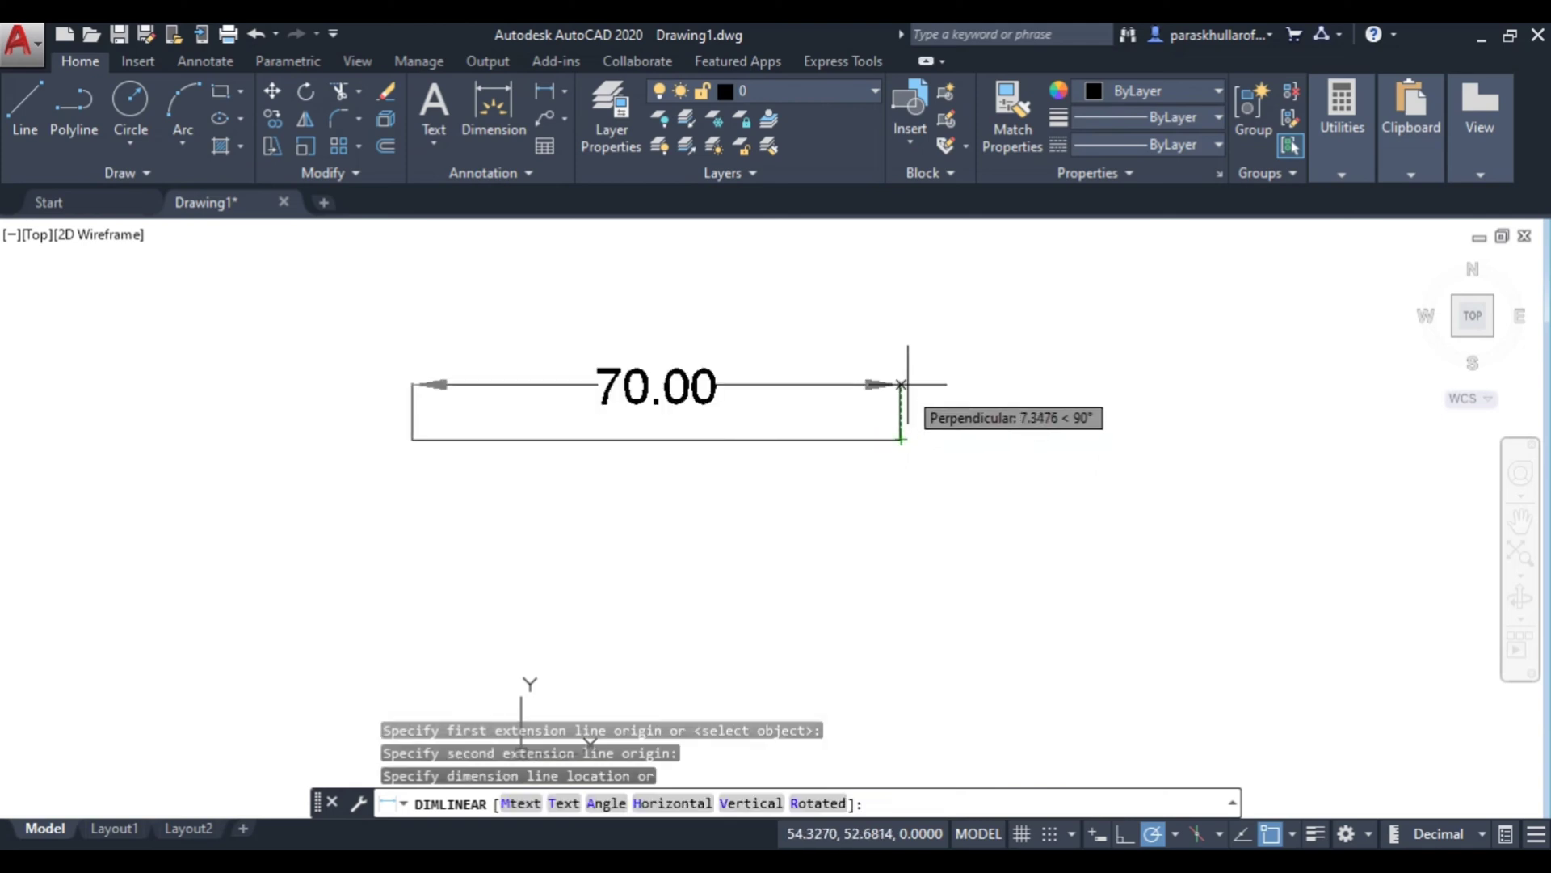
{"action": "left_click", "coordinate": [909, 385]}
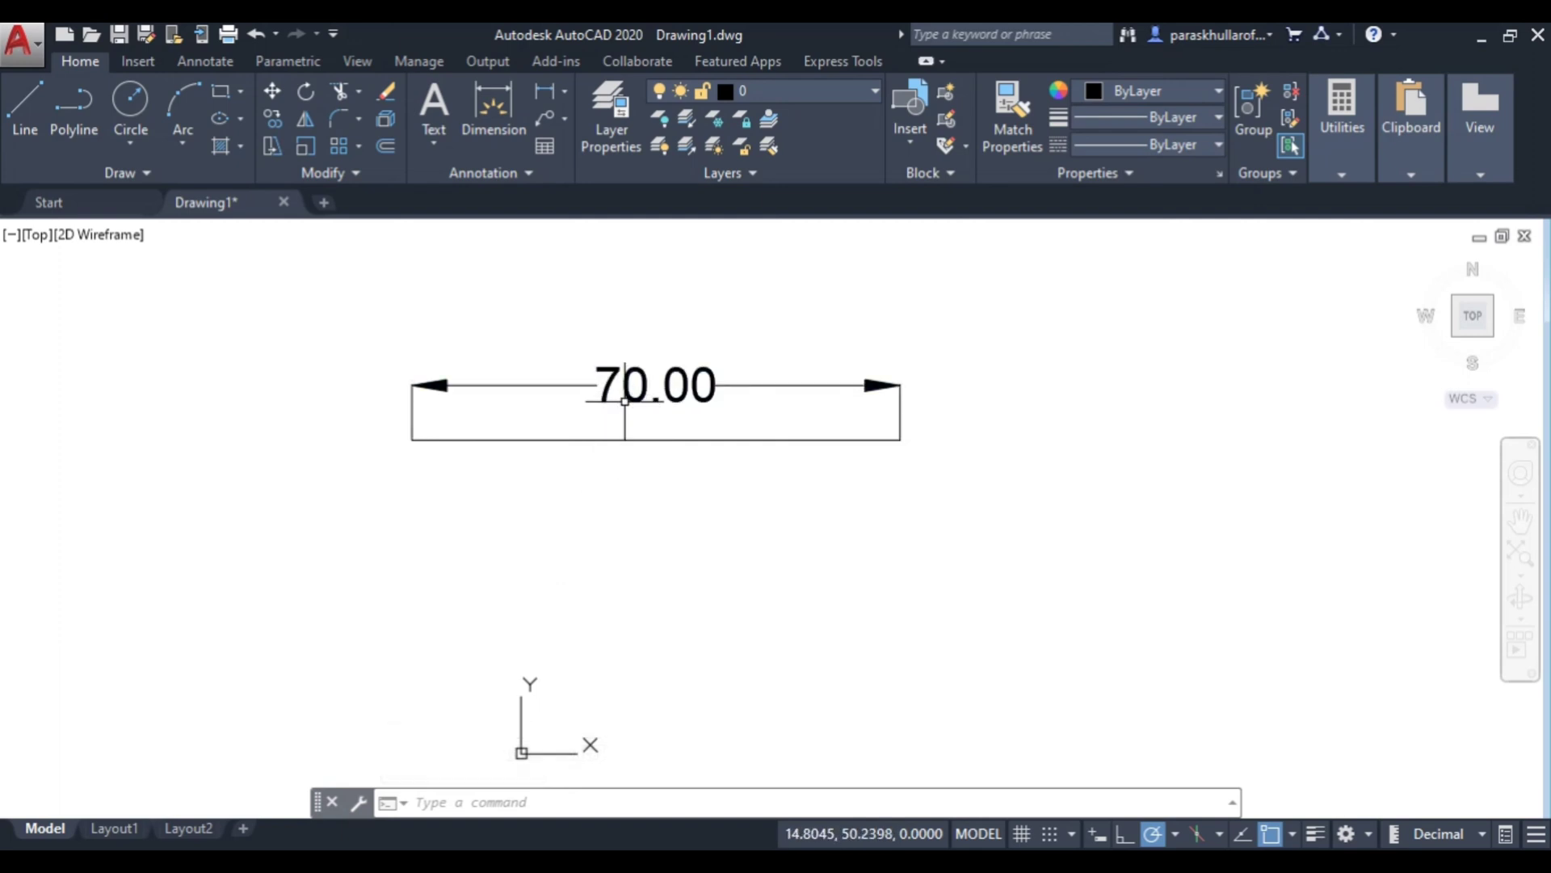
Step: Erase the snapped linear dimension above the horizontal line
{"action": "mouse_move", "coordinate": [634, 398]}
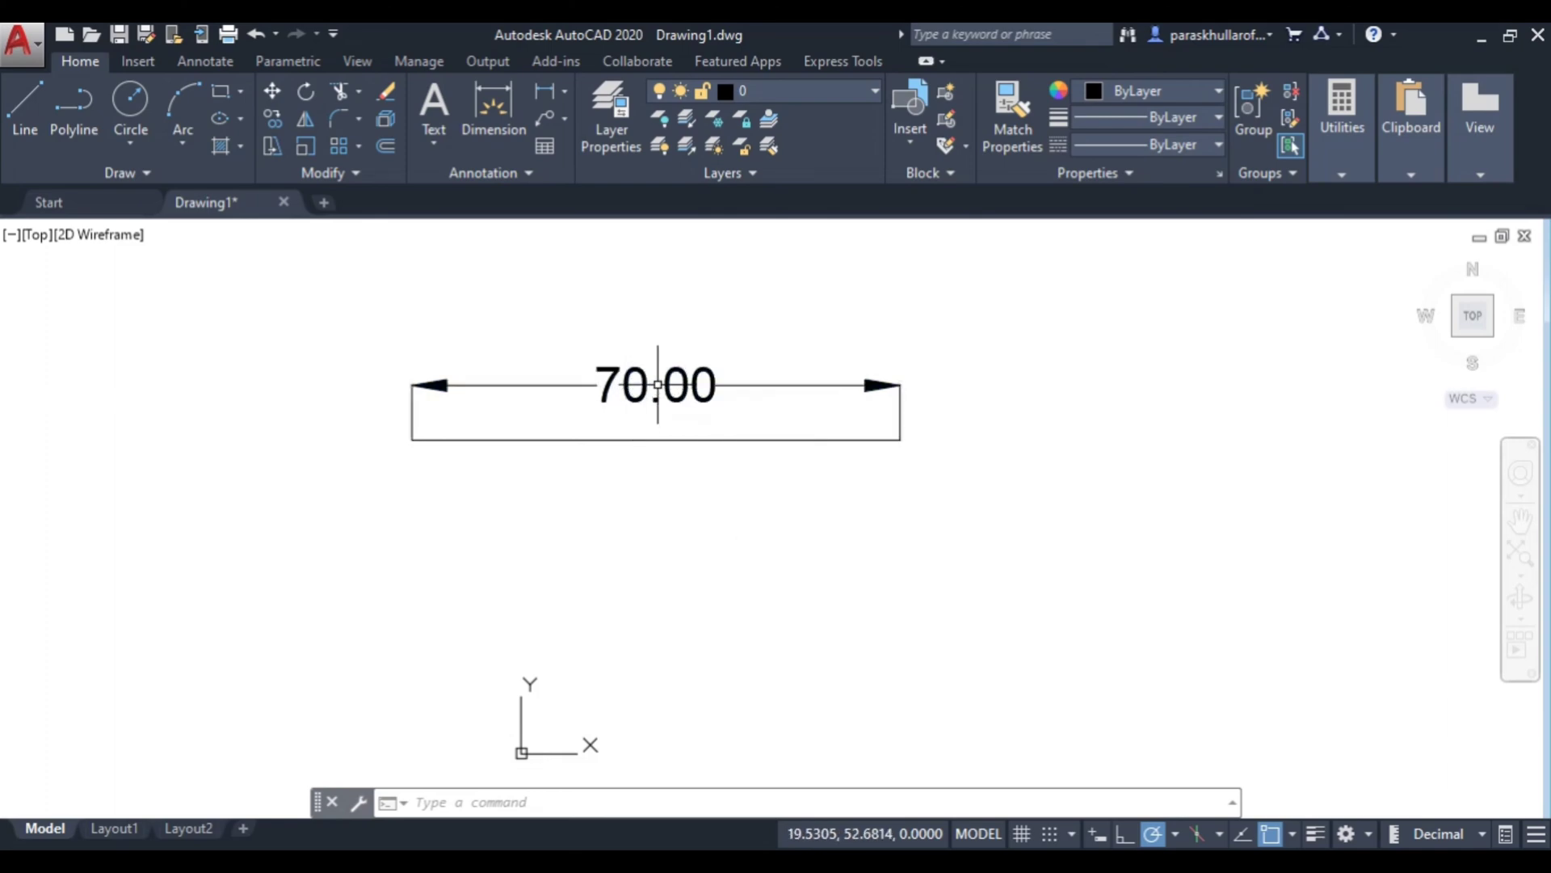
{"action": "left_click", "coordinate": [647, 384]}
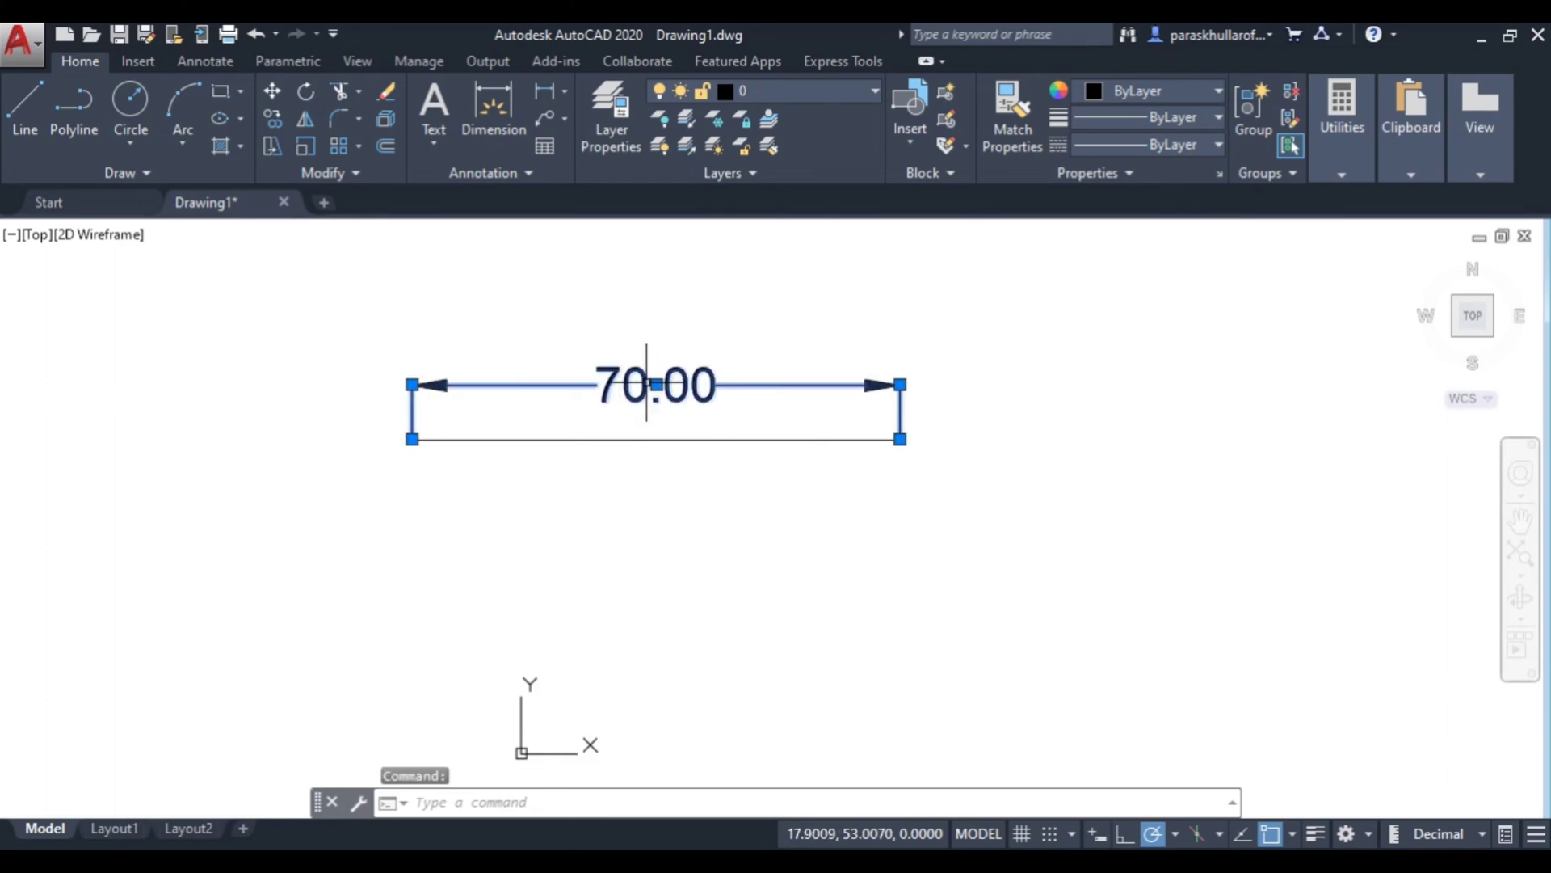
{"action": "key", "text": "Delete"}
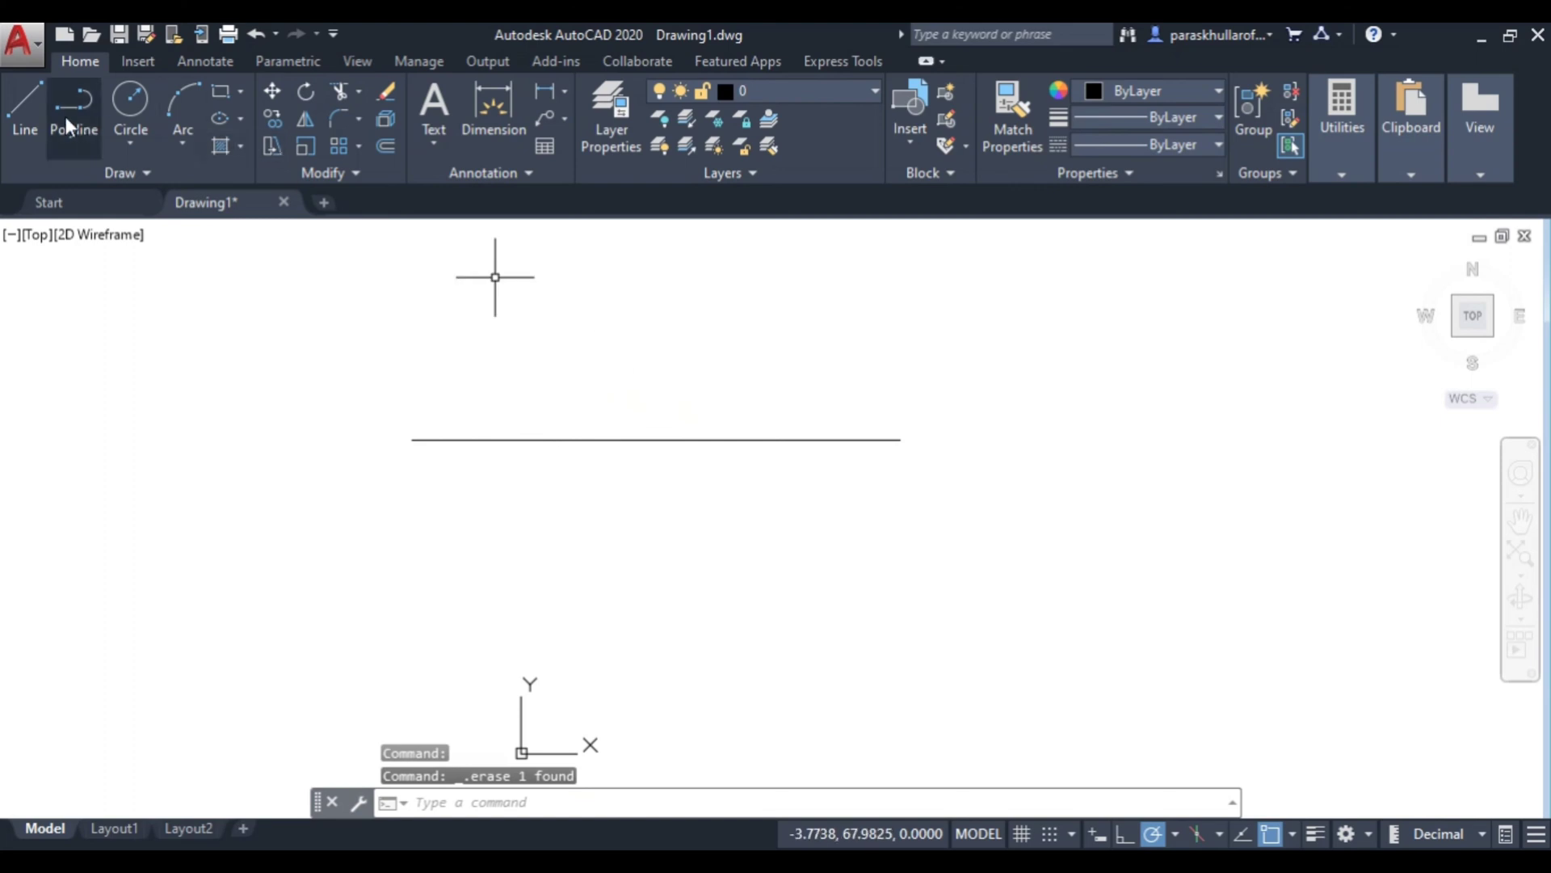
Step: Draw a horizontal line about 38 units long that continues to the right from the existing line's right endpoint
{"action": "left_click", "coordinate": [29, 96]}
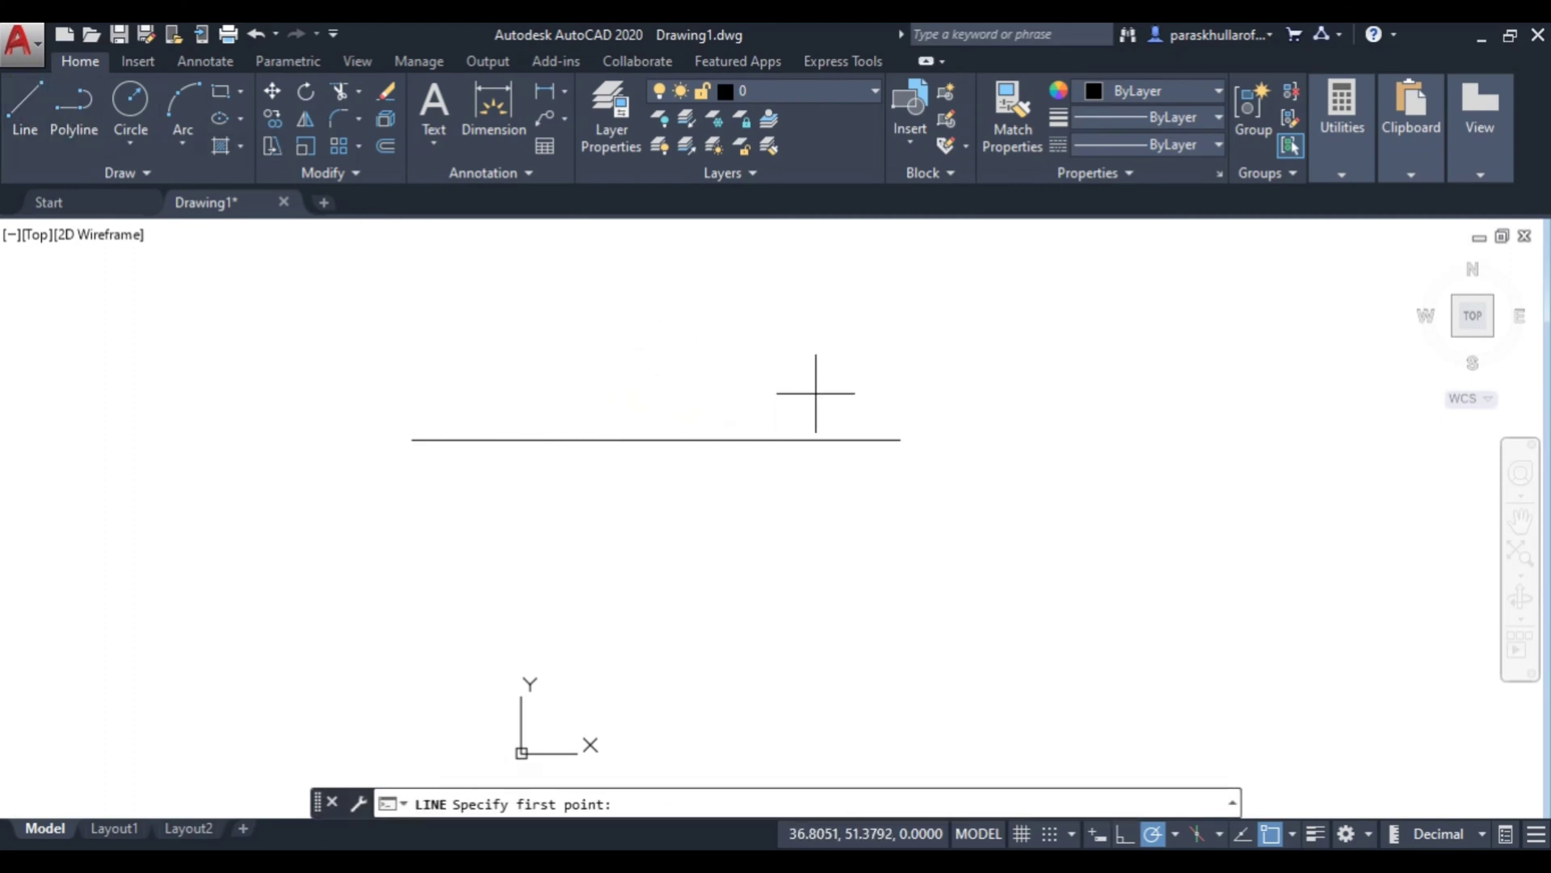
{"action": "left_click", "coordinate": [900, 438]}
{"action": "left_click", "coordinate": [1161, 439]}
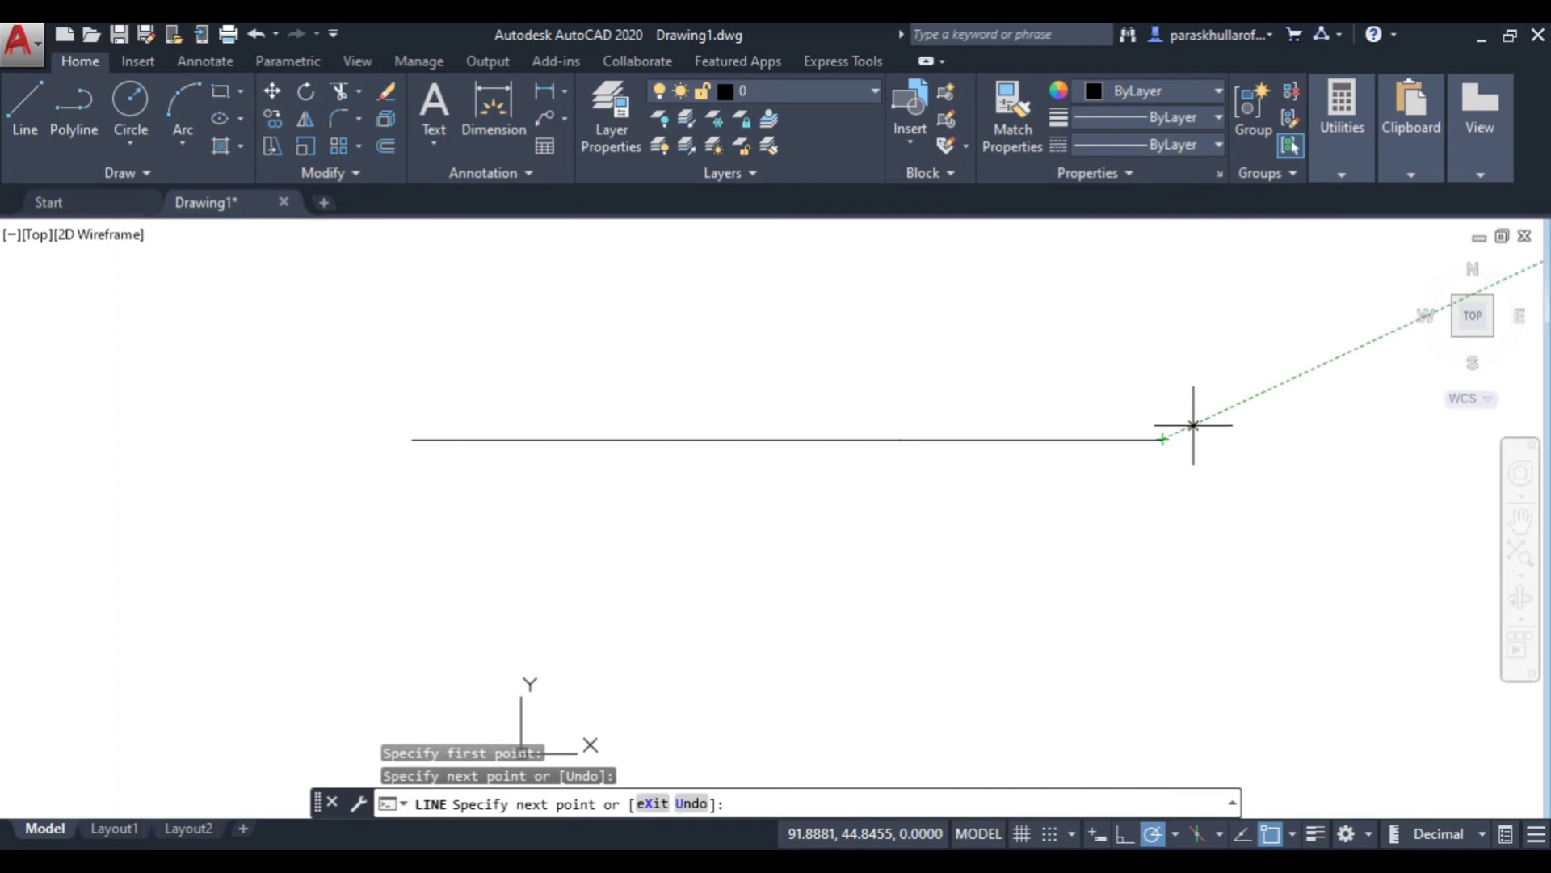
{"action": "right_click", "coordinate": [1241, 366]}
{"action": "left_click", "coordinate": [1285, 375]}
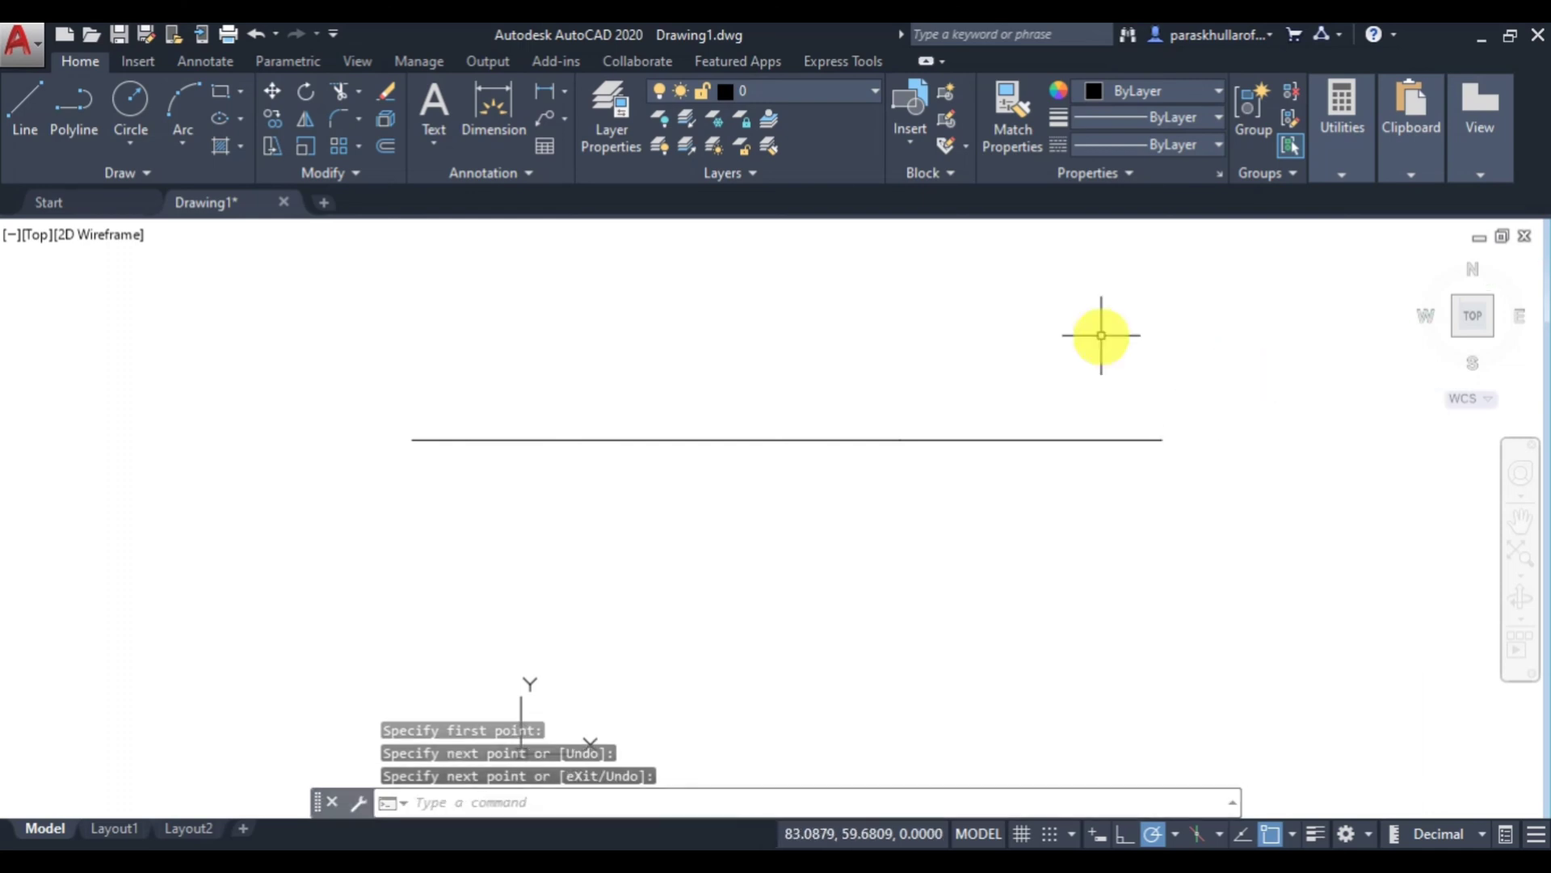
Step: Draw a vertical line downward from the midpoint of the original 70-unit line
{"action": "right_click", "coordinate": [1100, 335]}
{"action": "left_click", "coordinate": [1154, 352]}
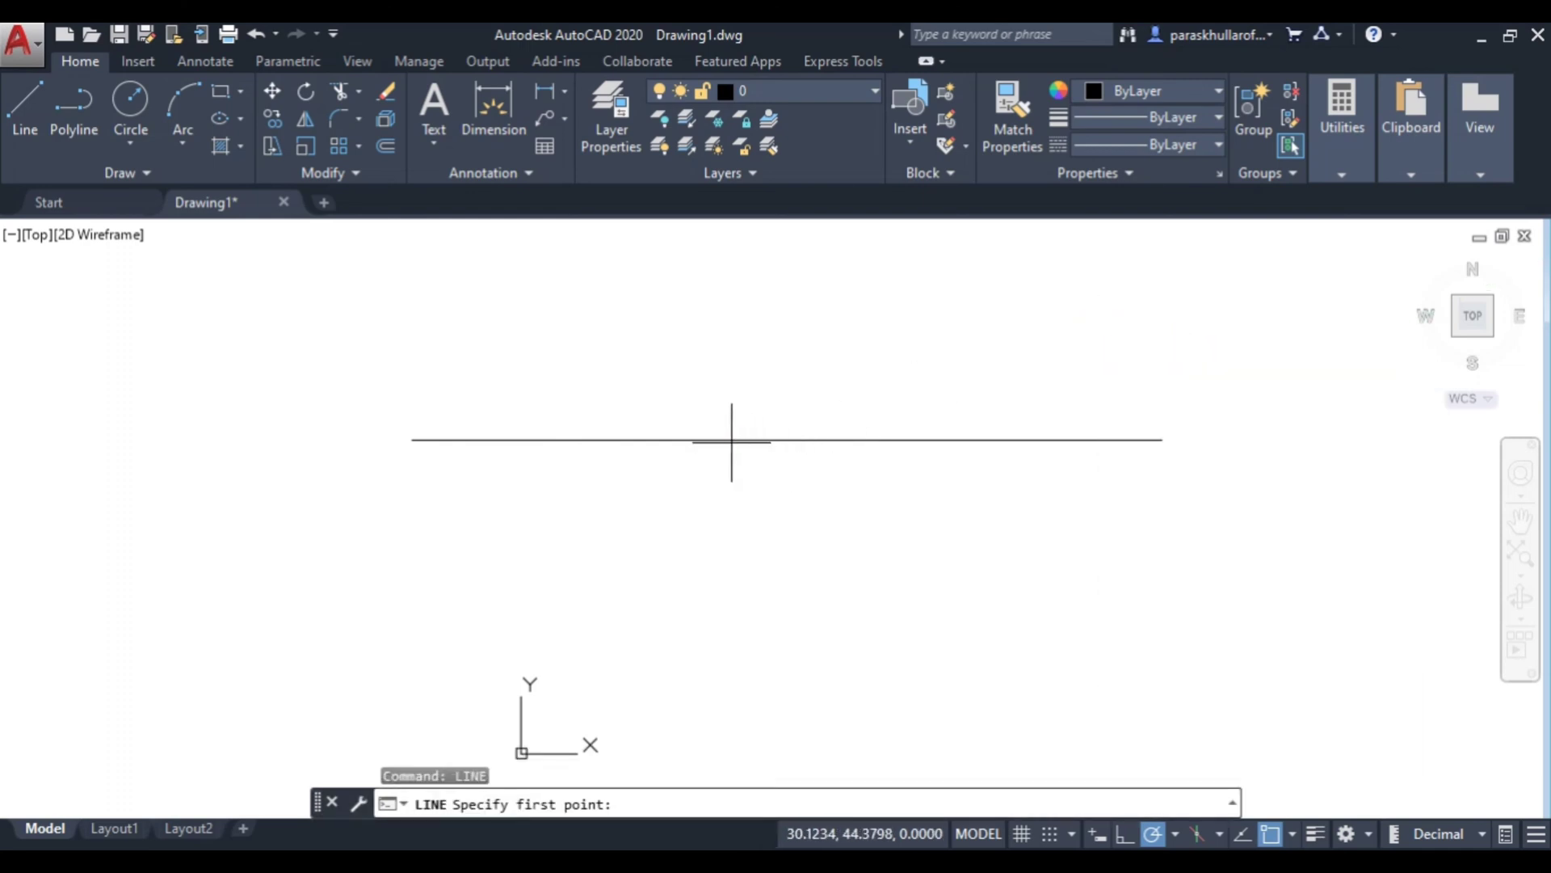
{"action": "left_click", "coordinate": [657, 440]}
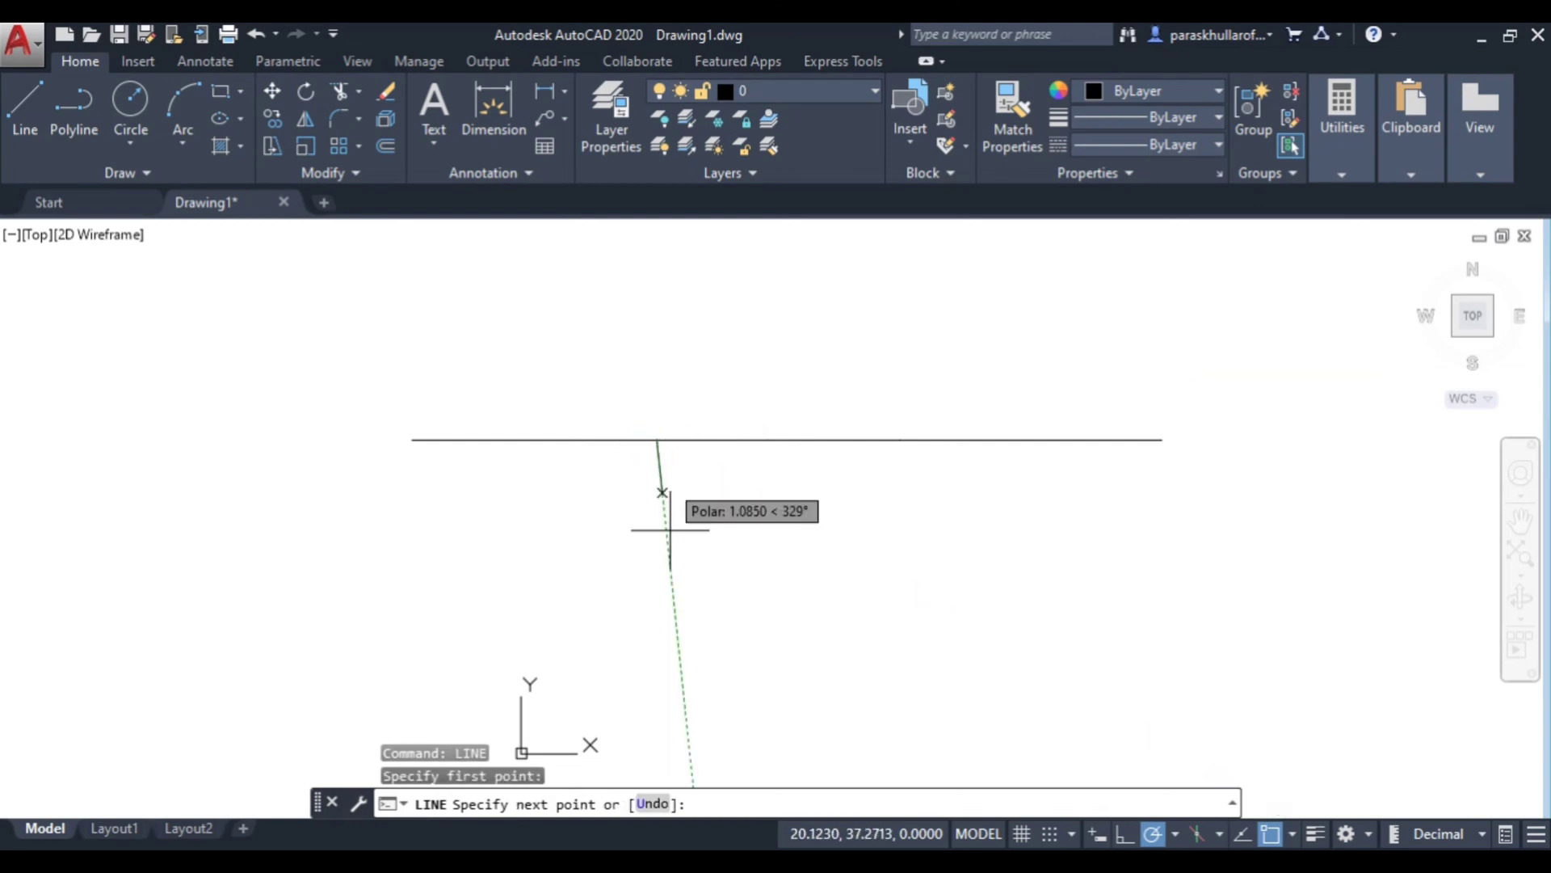
{"action": "left_click", "coordinate": [647, 626]}
{"action": "right_click", "coordinate": [738, 568]}
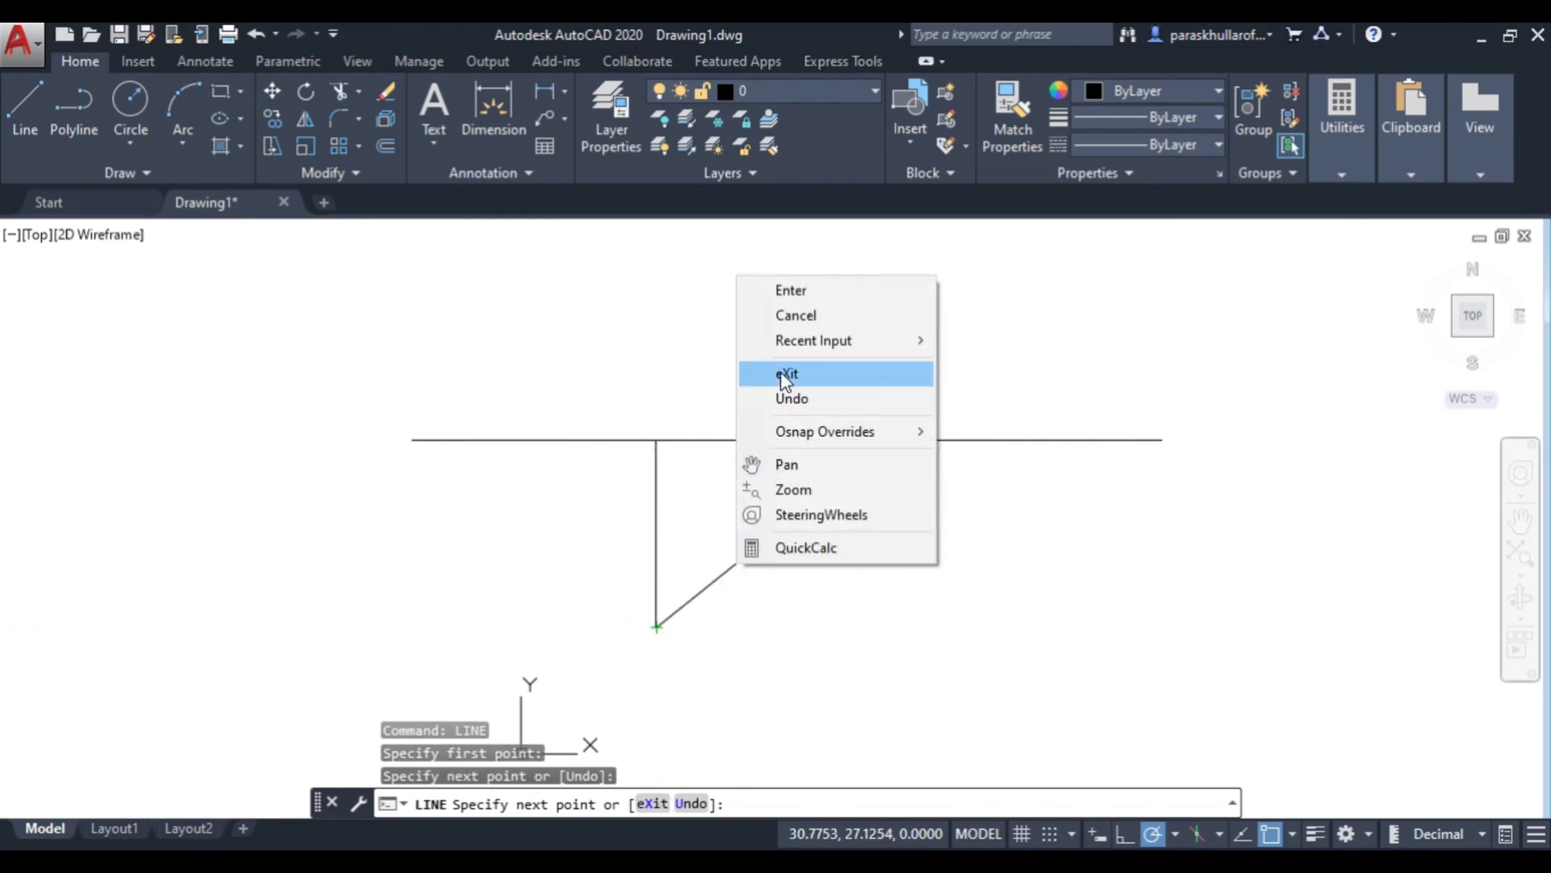
{"action": "left_click", "coordinate": [814, 292]}
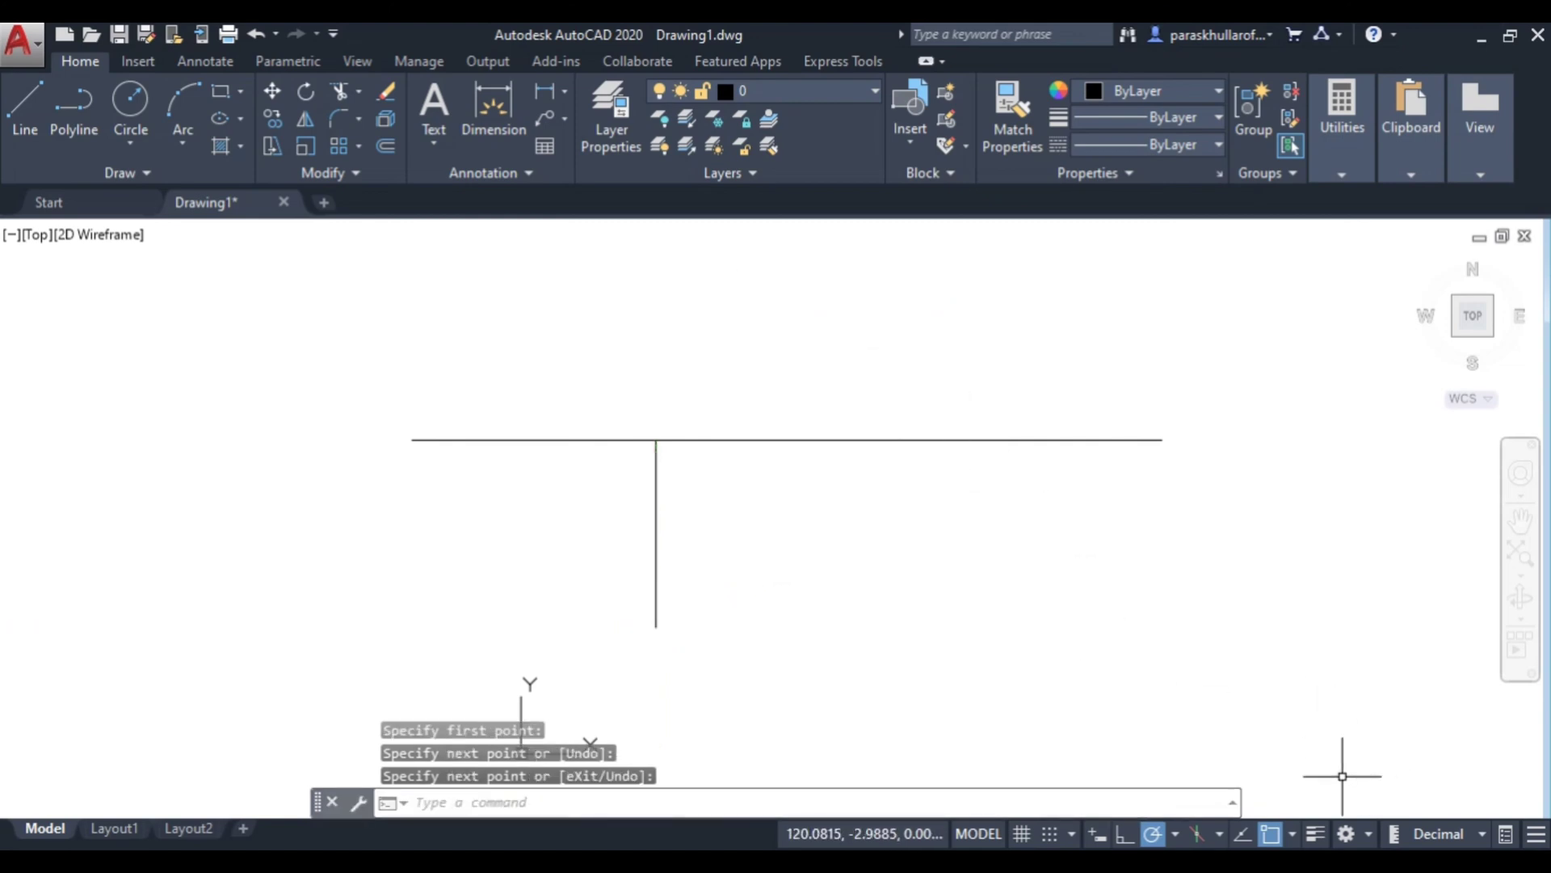
Step: Review the list of enabled object snap modes in the object snap settings and leave without changing them
{"action": "right_click", "coordinate": [1274, 837]}
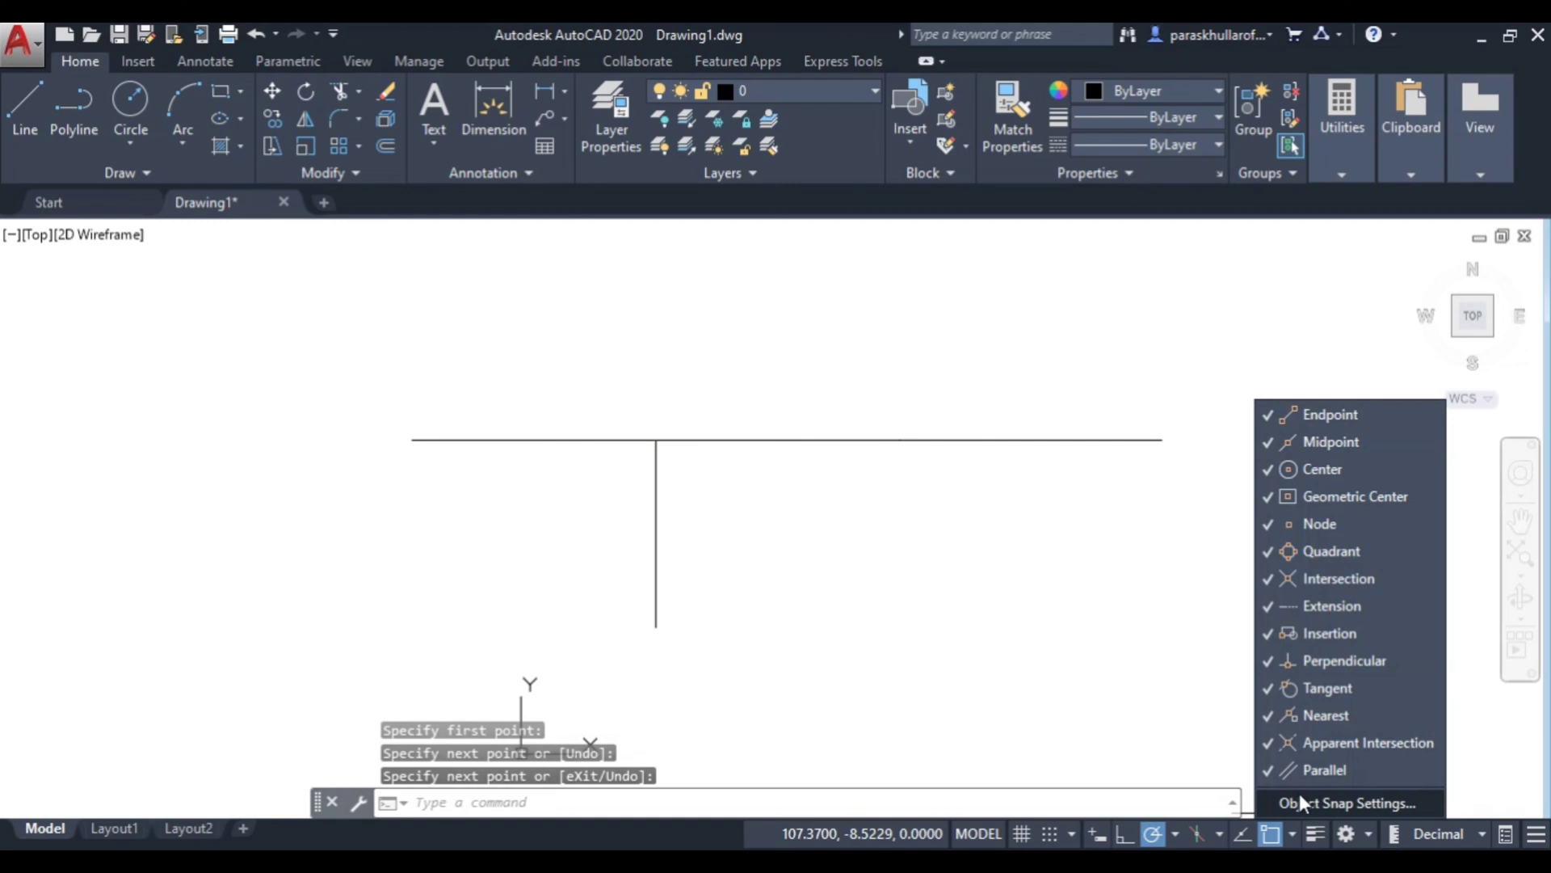
{"action": "left_click", "coordinate": [1293, 804]}
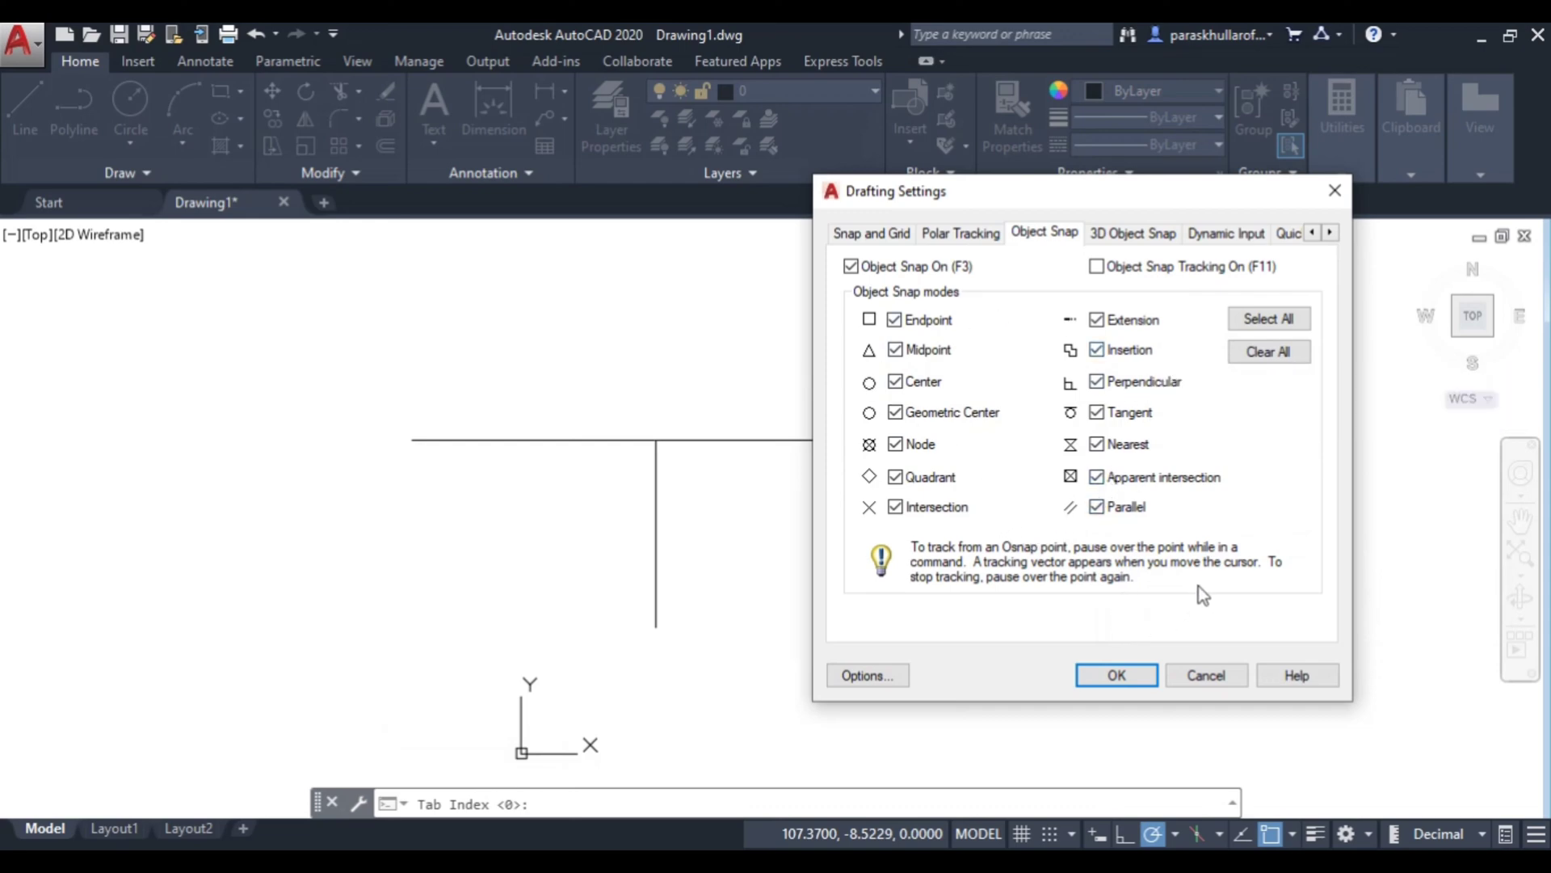
{"action": "left_click", "coordinate": [1204, 677]}
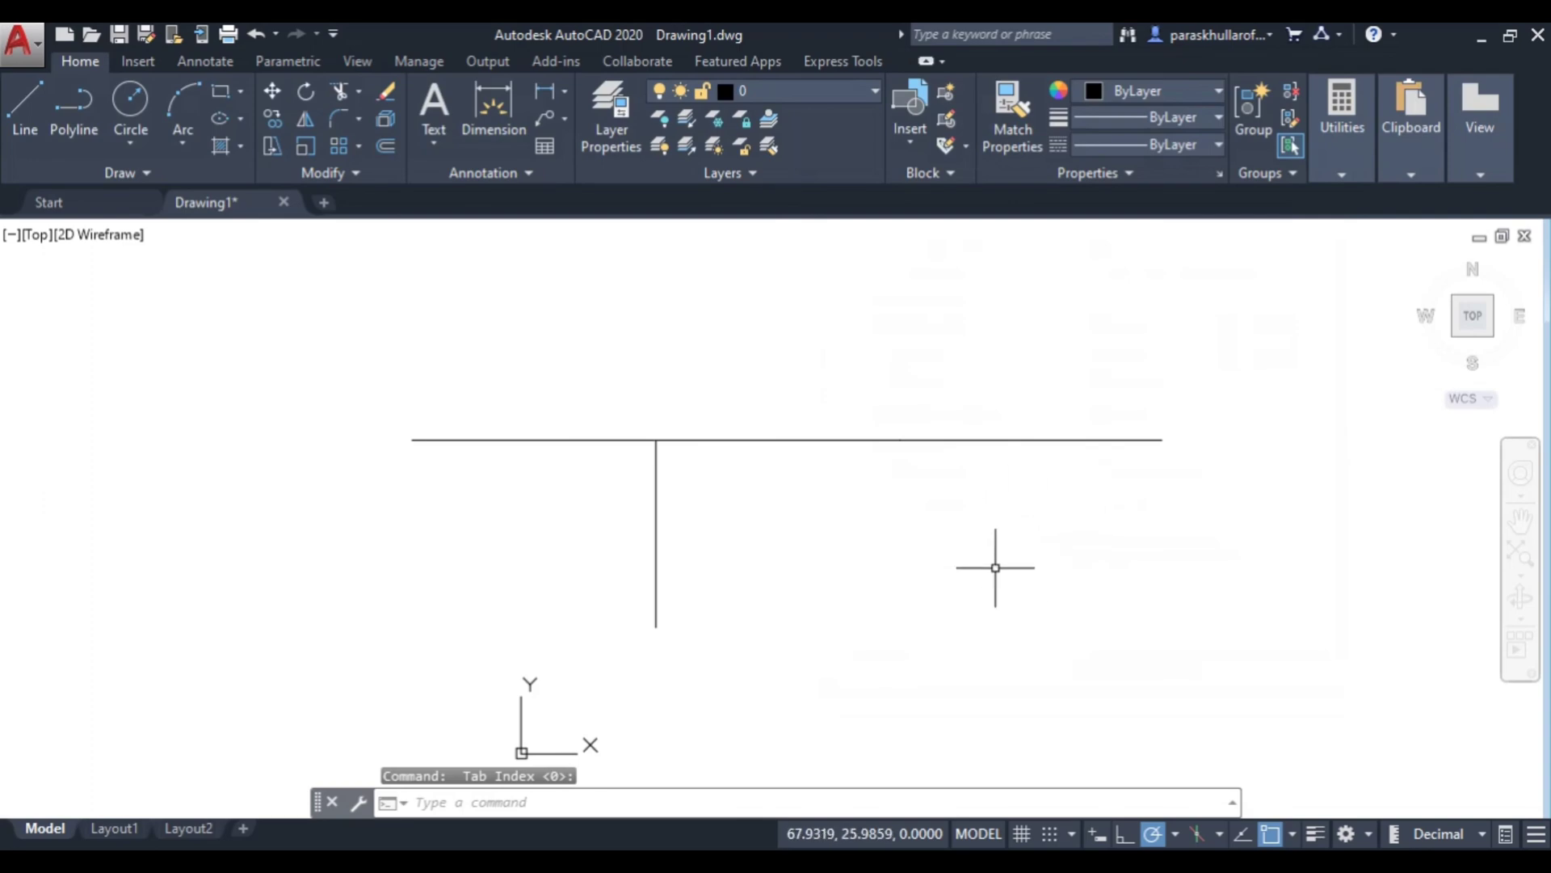
Step: Erase the horizontal extension line to the right of the original 70-unit line
{"action": "middle_click_drag", "start_coordinate": [997, 565], "coordinate": [725, 583]}
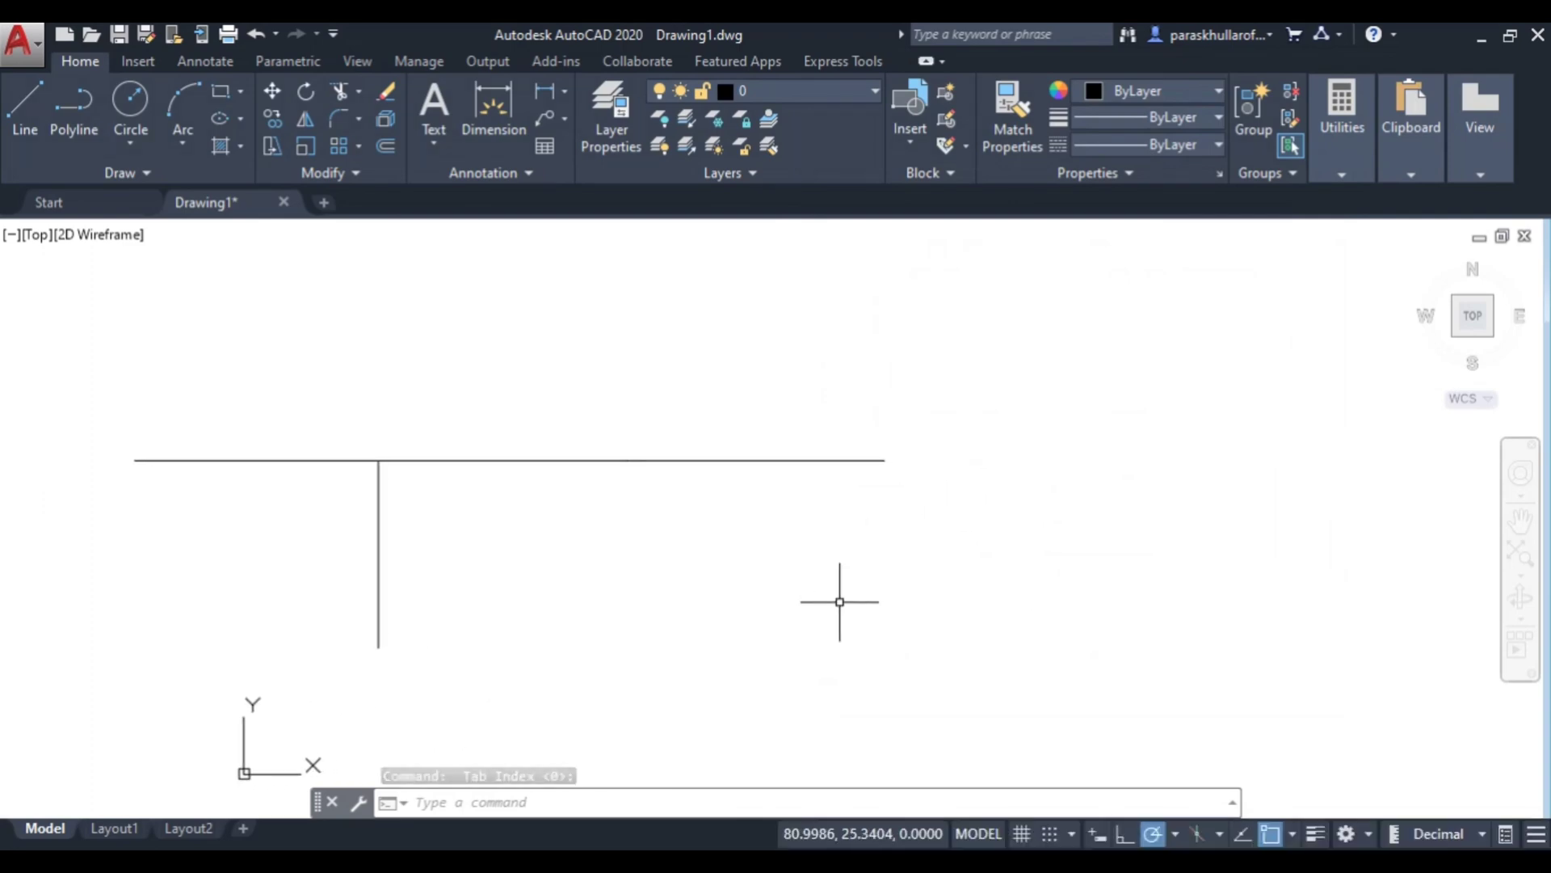
{"action": "left_click", "coordinate": [975, 614]}
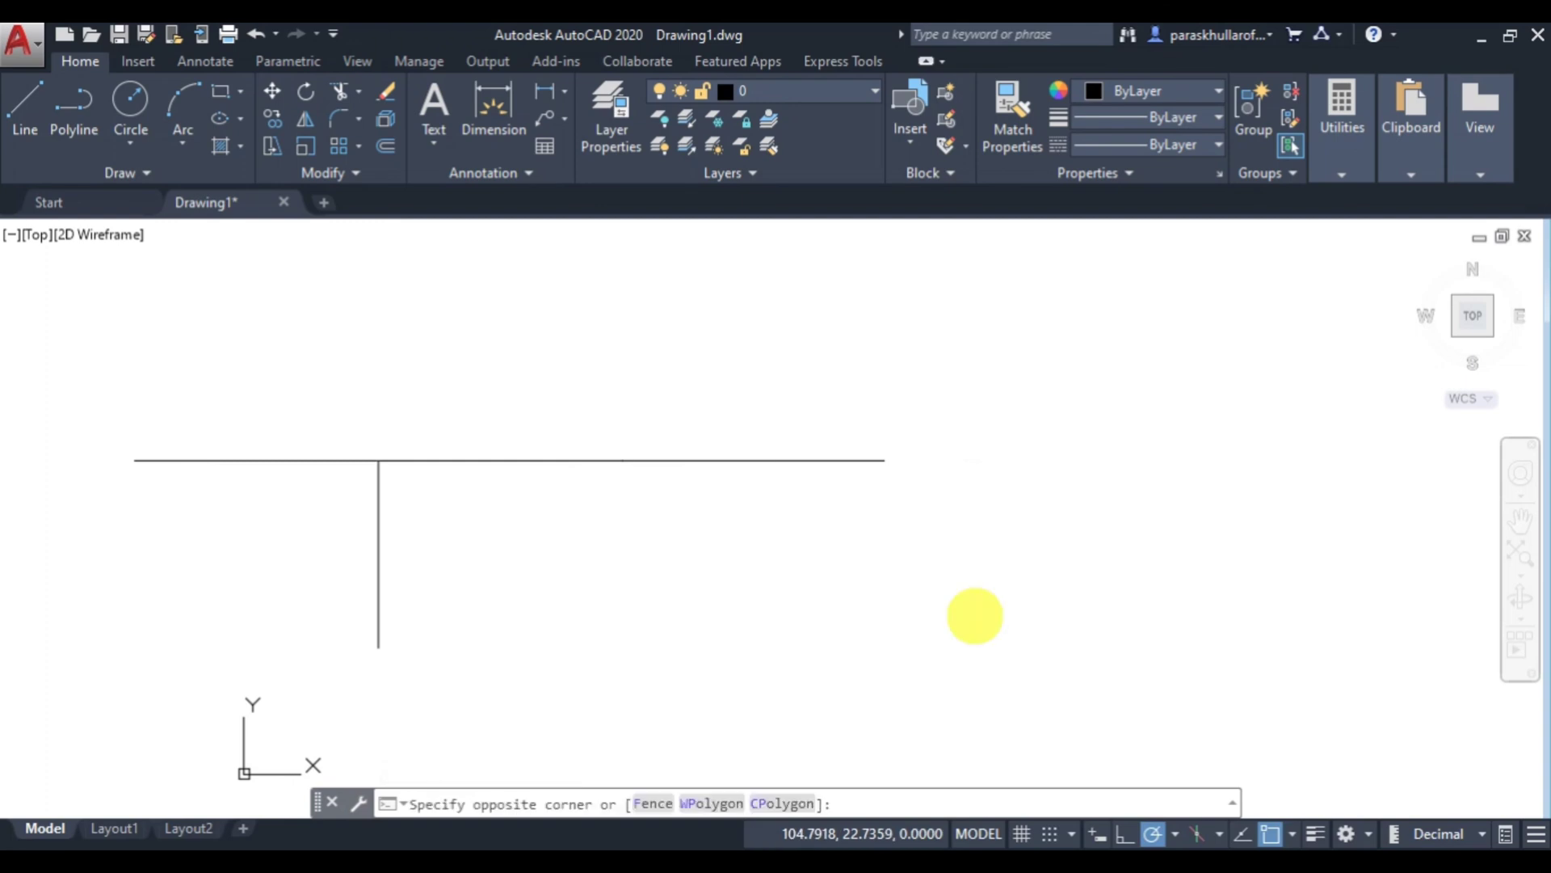
{"action": "left_click", "coordinate": [800, 416]}
{"action": "key", "text": "Delete"}
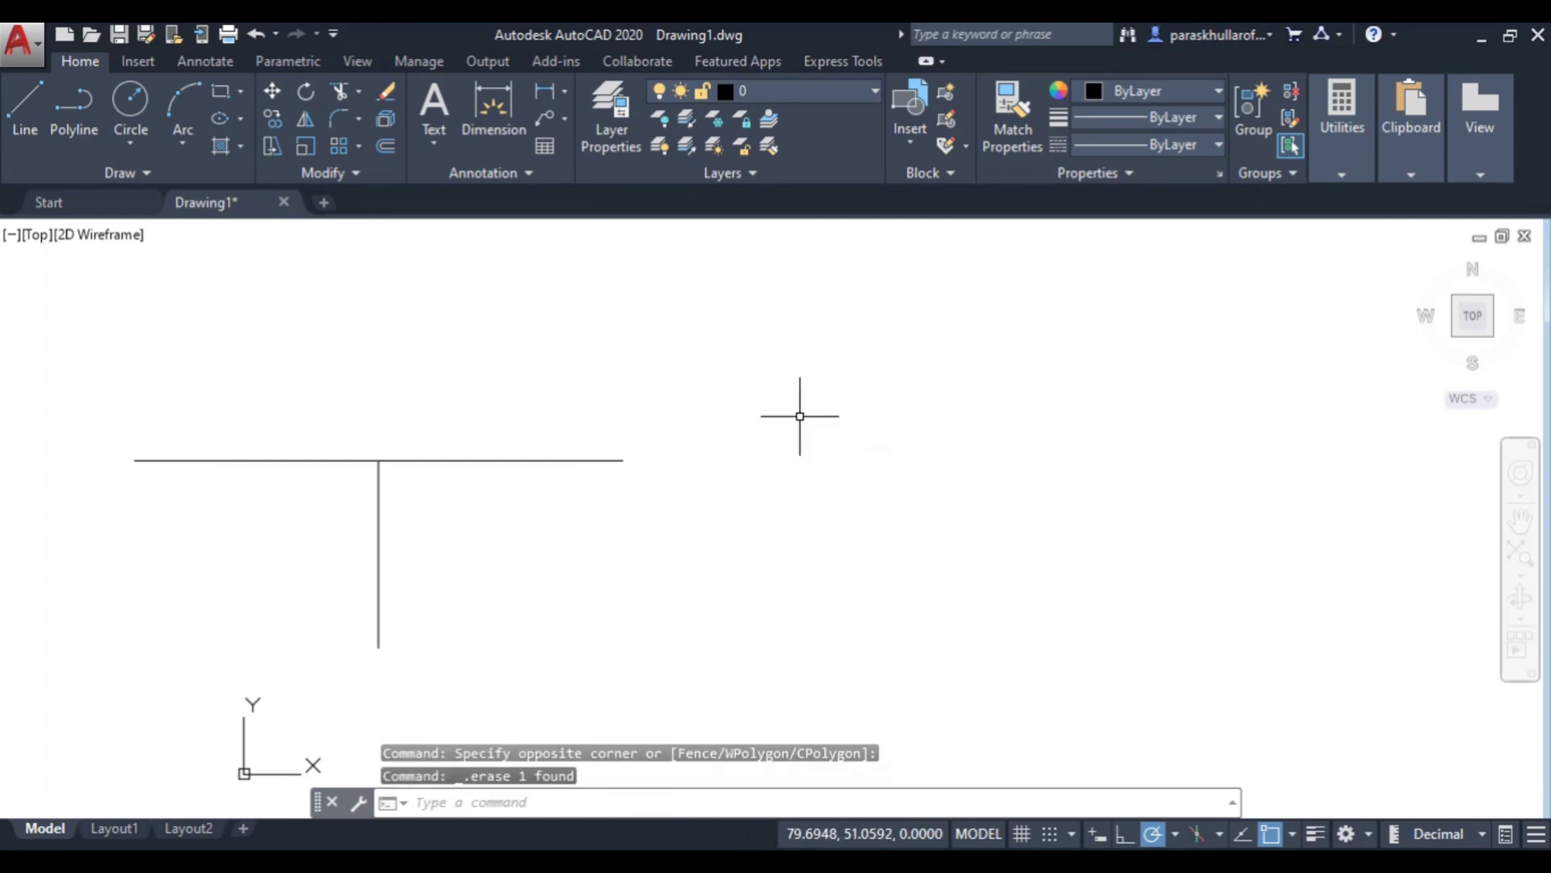
Step: Draw a separate vertical line downward from about (82, 59), to the right of the T-shaped lines
{"action": "left_click", "coordinate": [14, 105]}
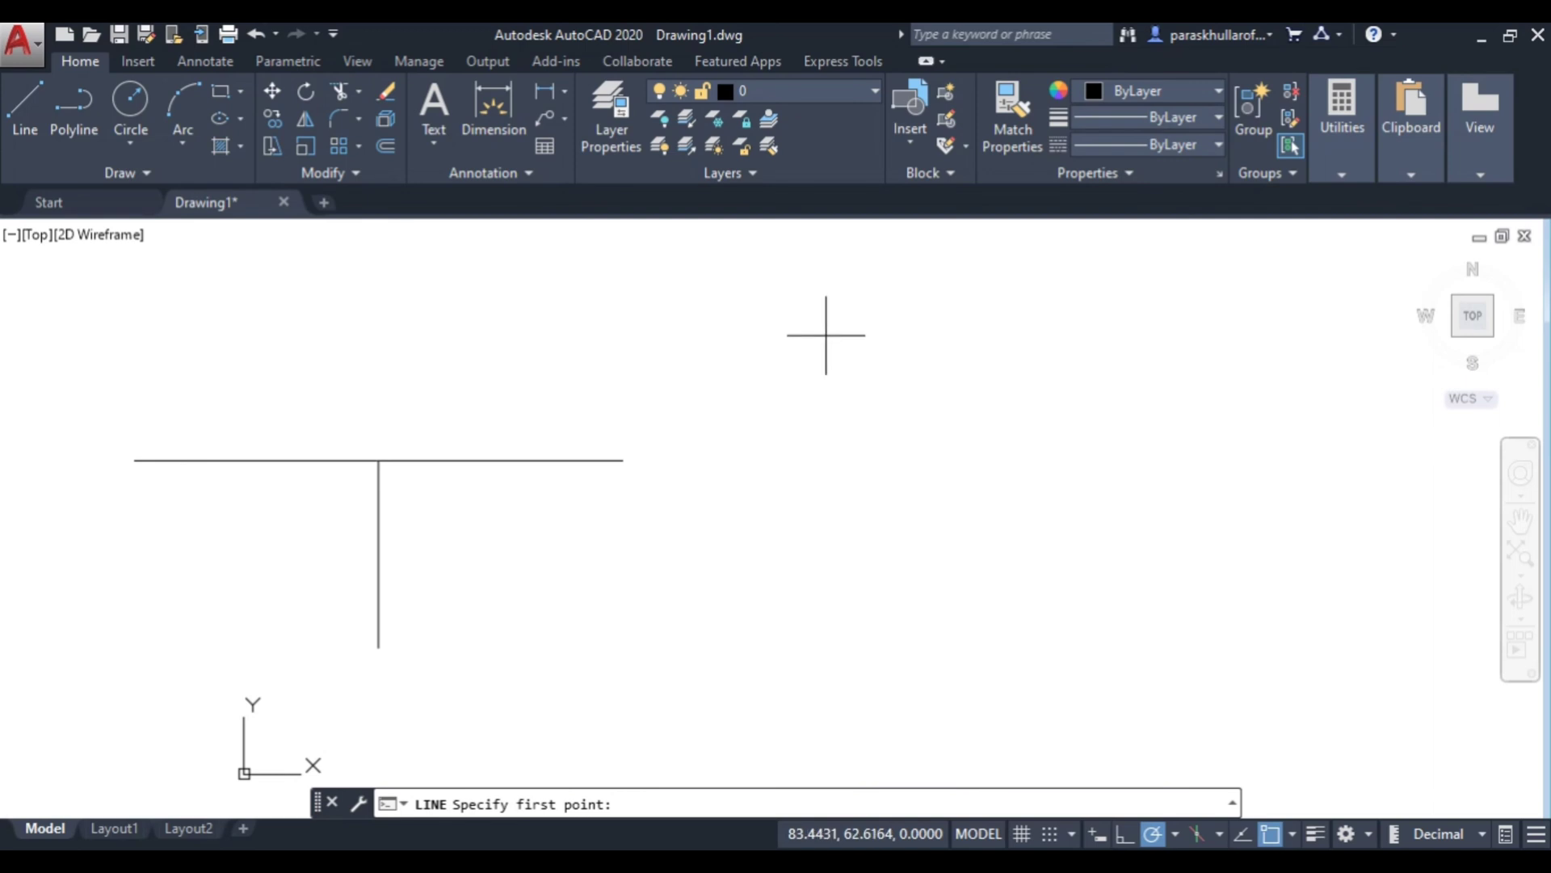
{"action": "left_click", "coordinate": [817, 364]}
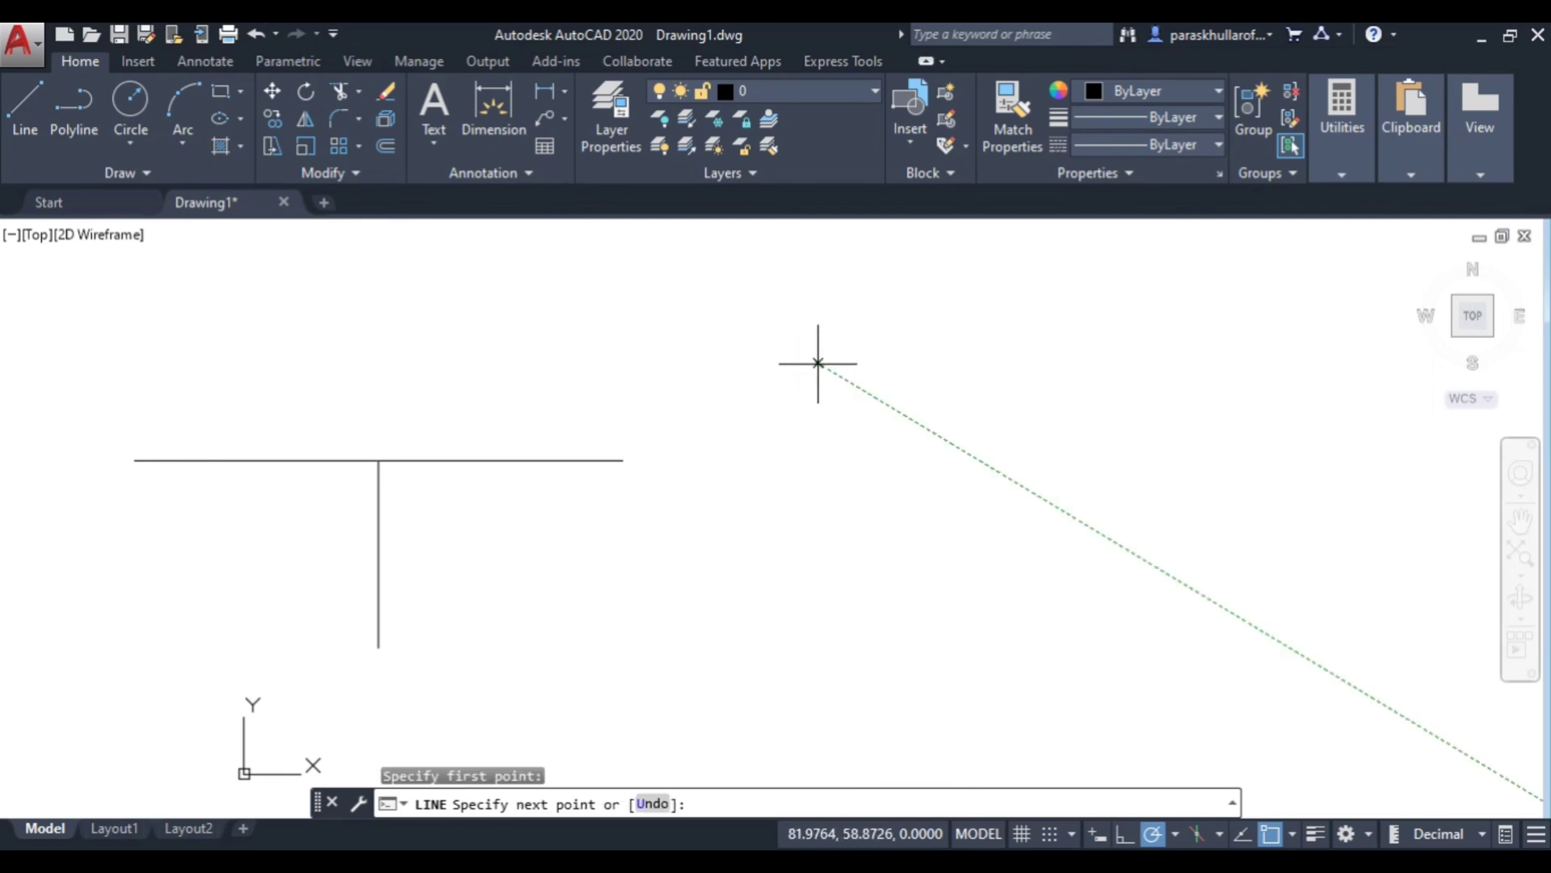
{"action": "left_click", "coordinate": [816, 611]}
{"action": "right_click", "coordinate": [929, 504]}
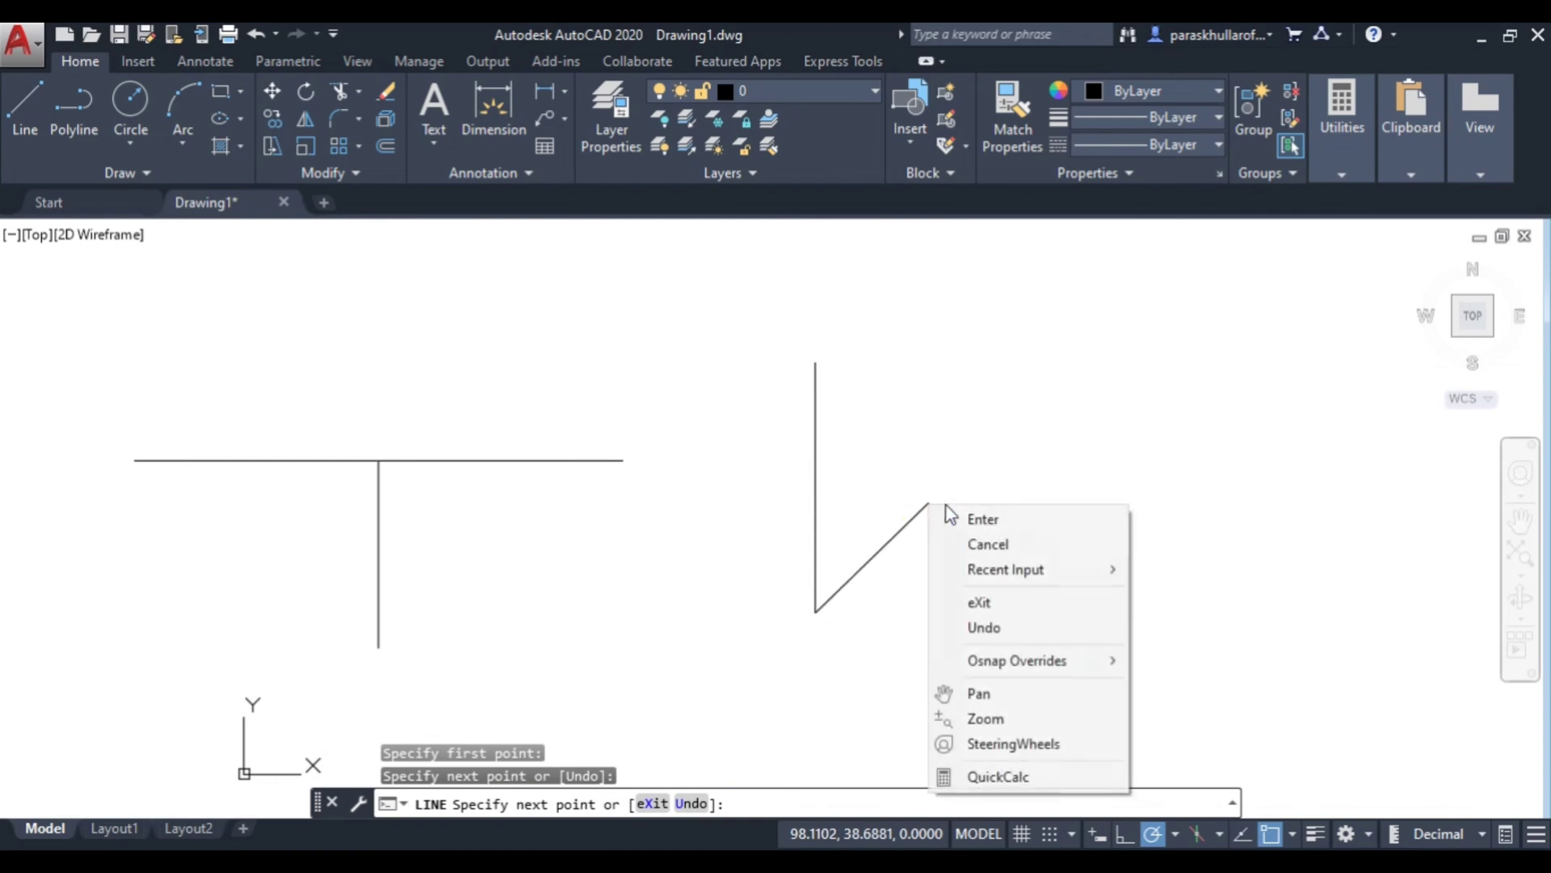
{"action": "left_click", "coordinate": [984, 520]}
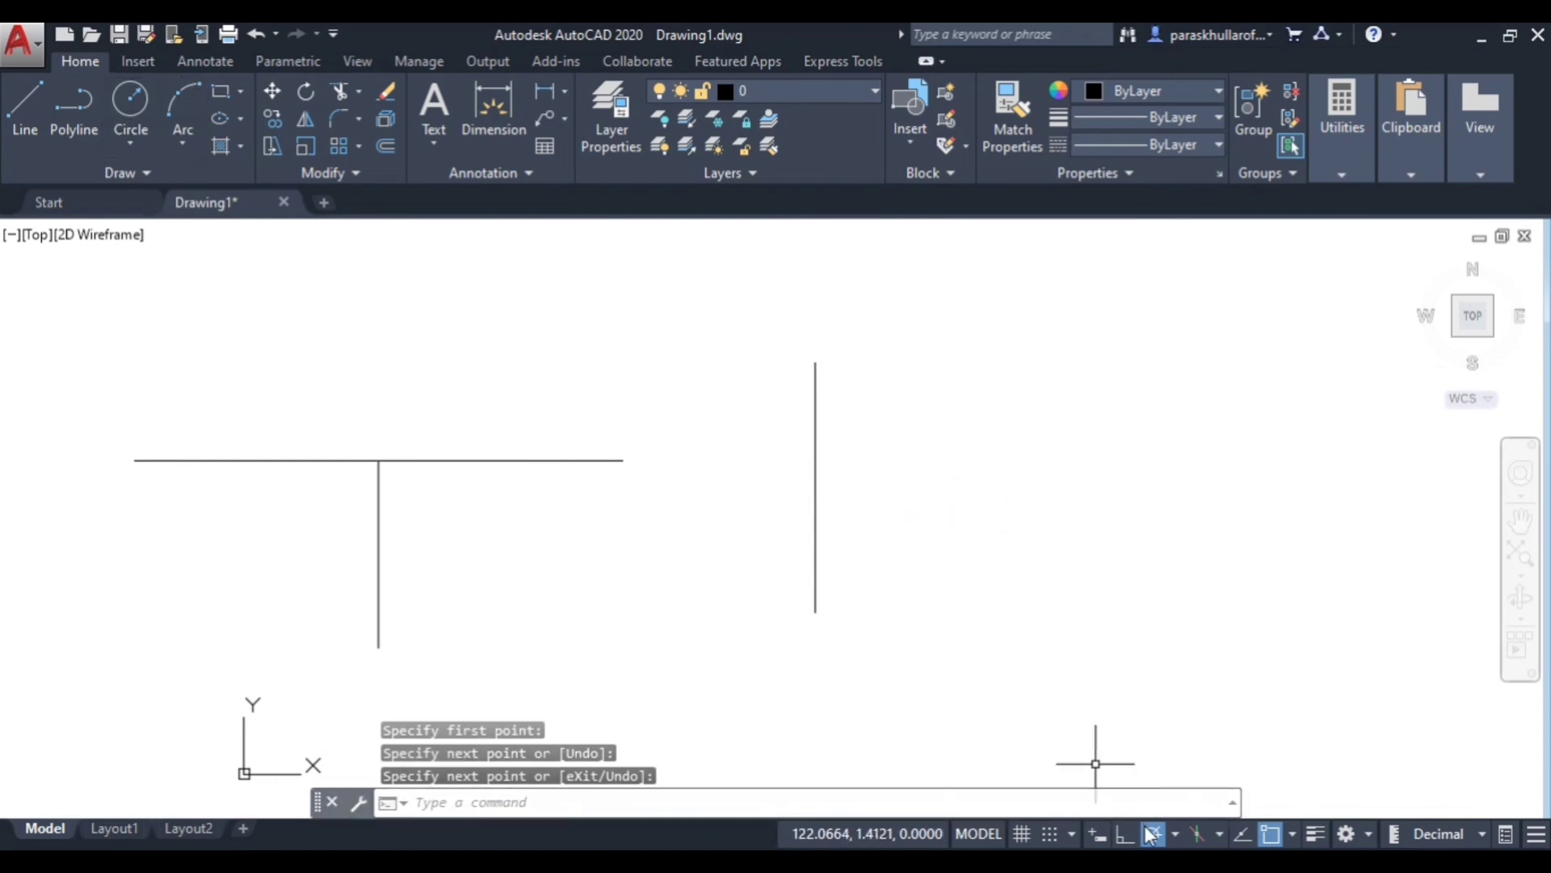
Step: Draw a diagonal line from about (124, 34) up to about (92, 66), right of the separate vertical line
{"action": "left_click", "coordinate": [34, 97]}
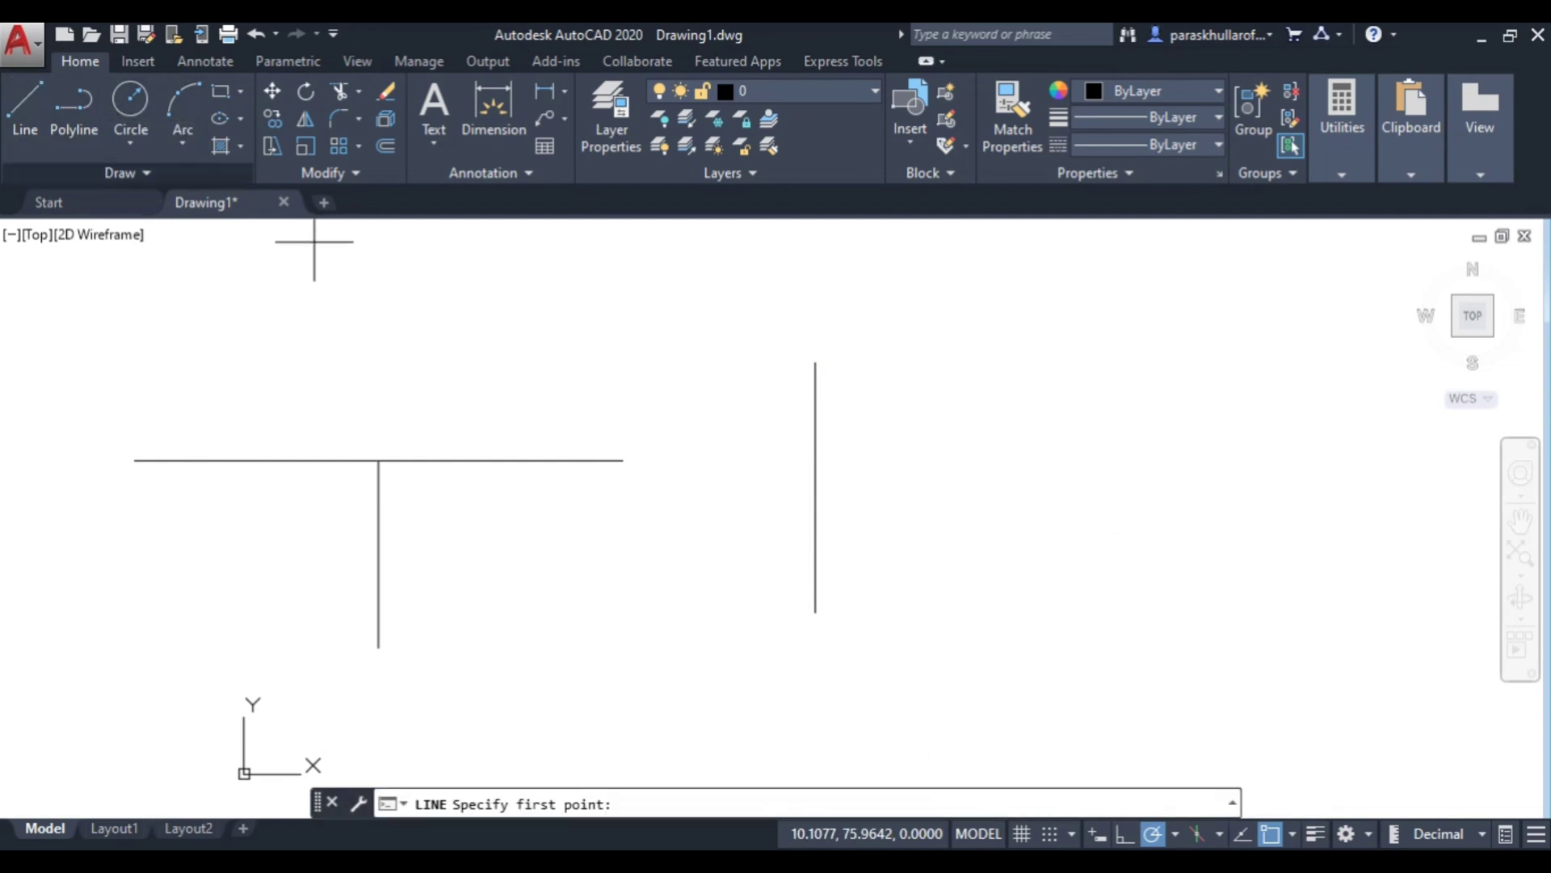
{"action": "left_click", "coordinate": [1105, 533]}
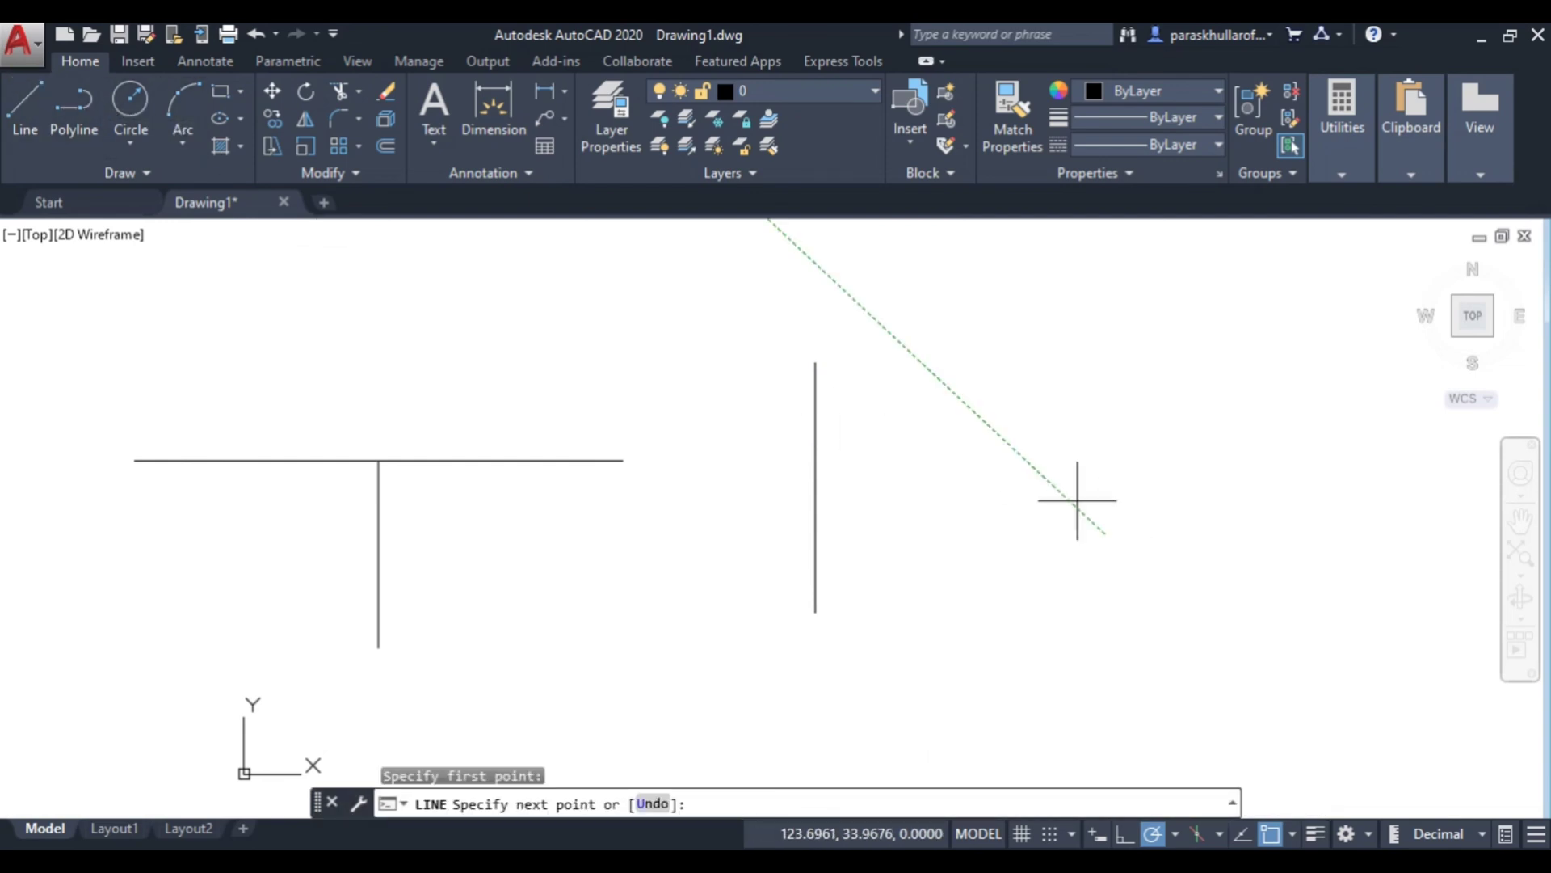
{"action": "left_click", "coordinate": [889, 312]}
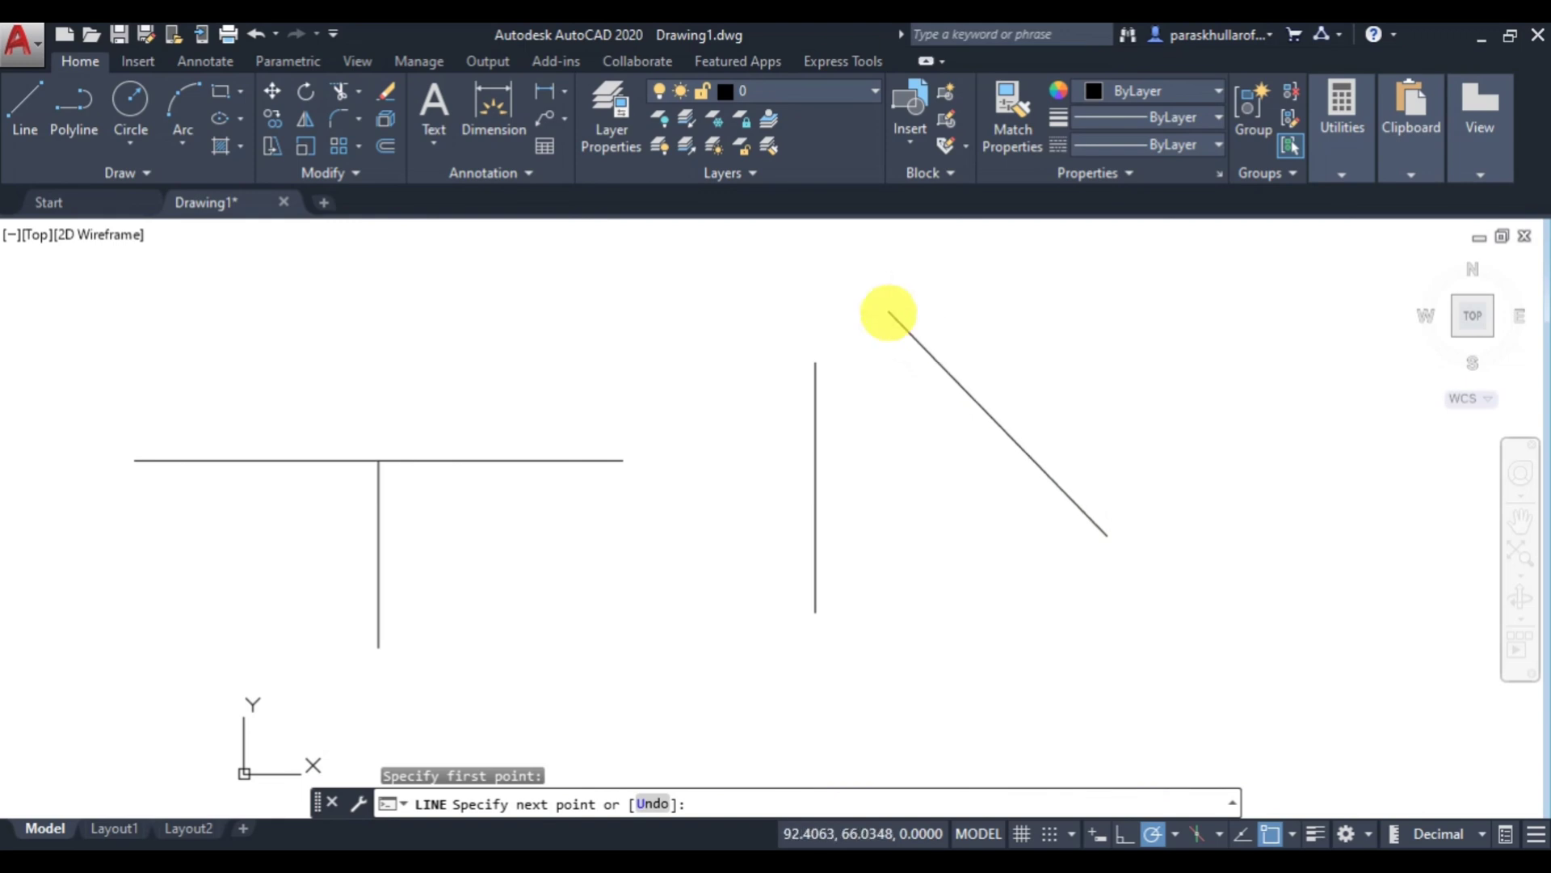
{"action": "right_click", "coordinate": [1068, 346]}
{"action": "left_click", "coordinate": [1109, 358]}
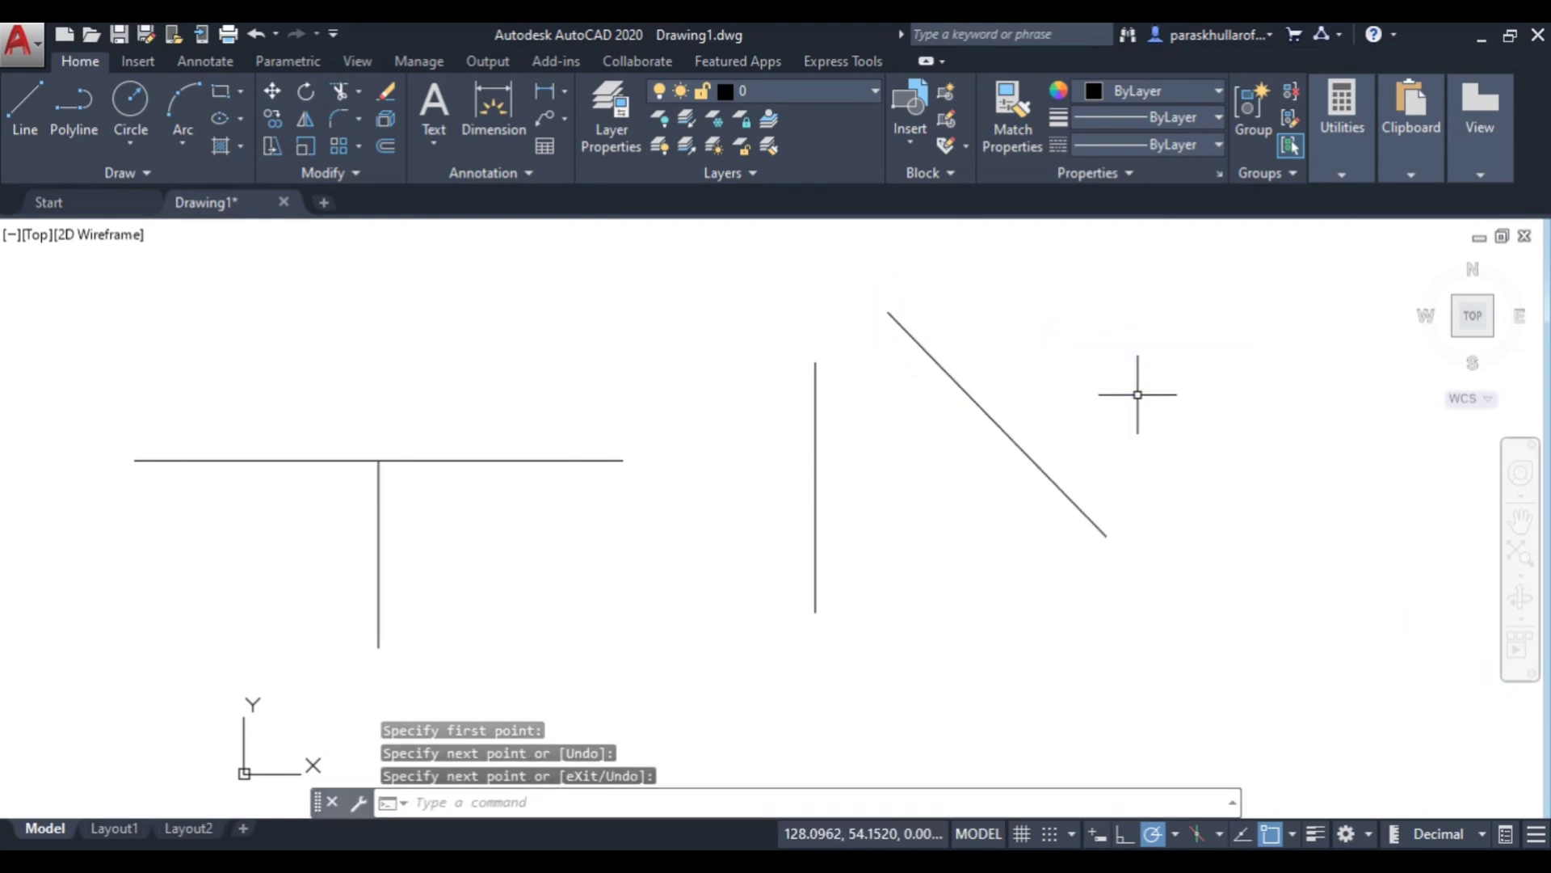
Step: Turn on object snap tracking
{"action": "left_click", "coordinate": [1242, 835]}
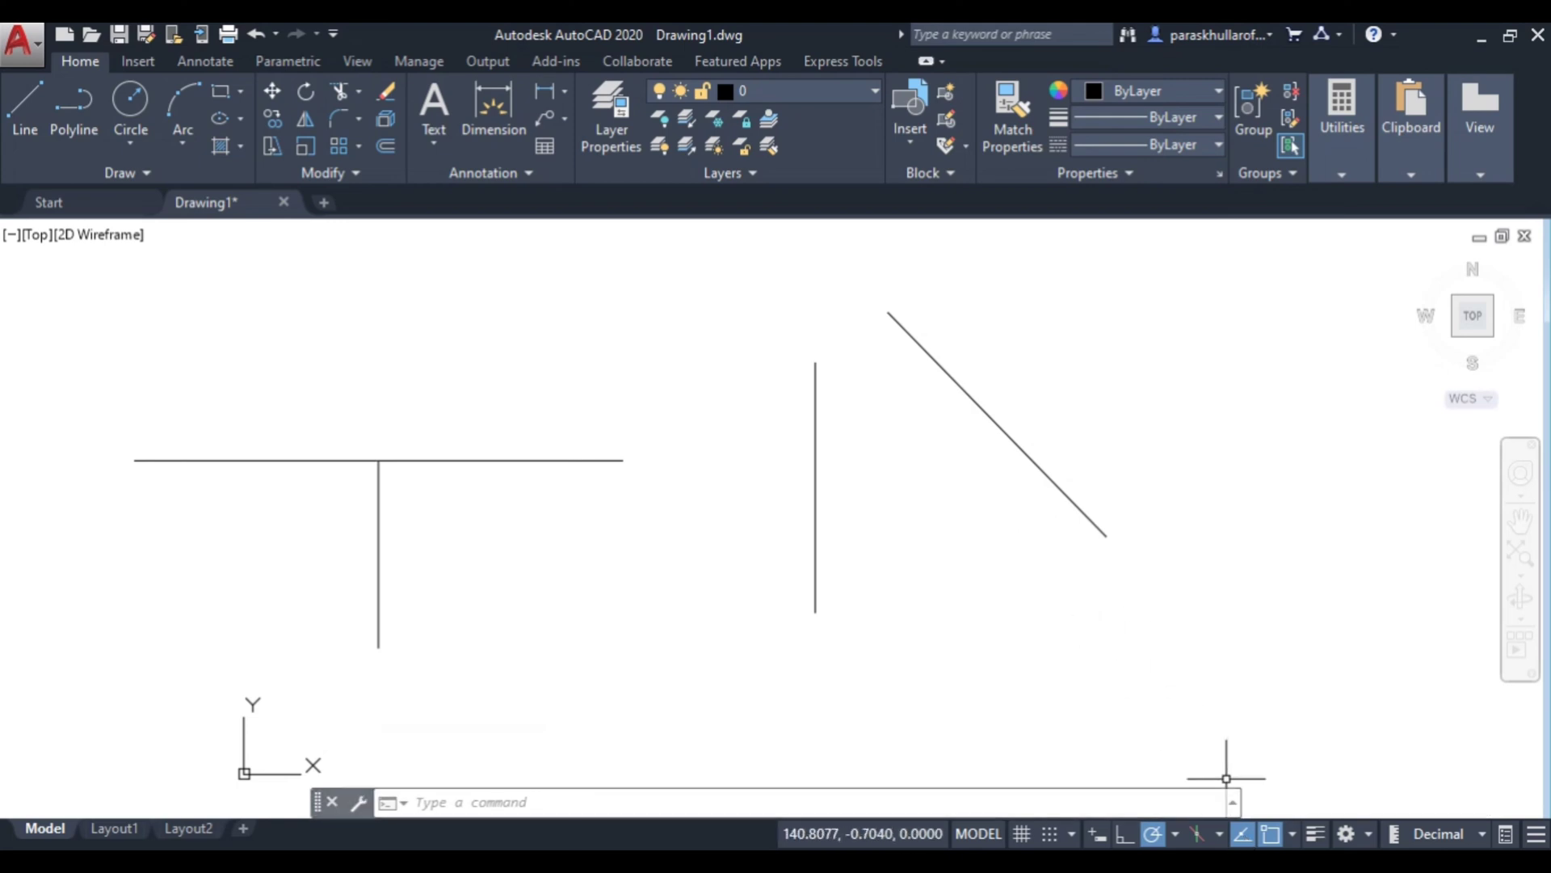
Step: Draw a line from the tracked intersection of the separate vertical and diagonal lines' extensions to the diagonal line's upper endpoint
{"action": "left_click", "coordinate": [26, 100]}
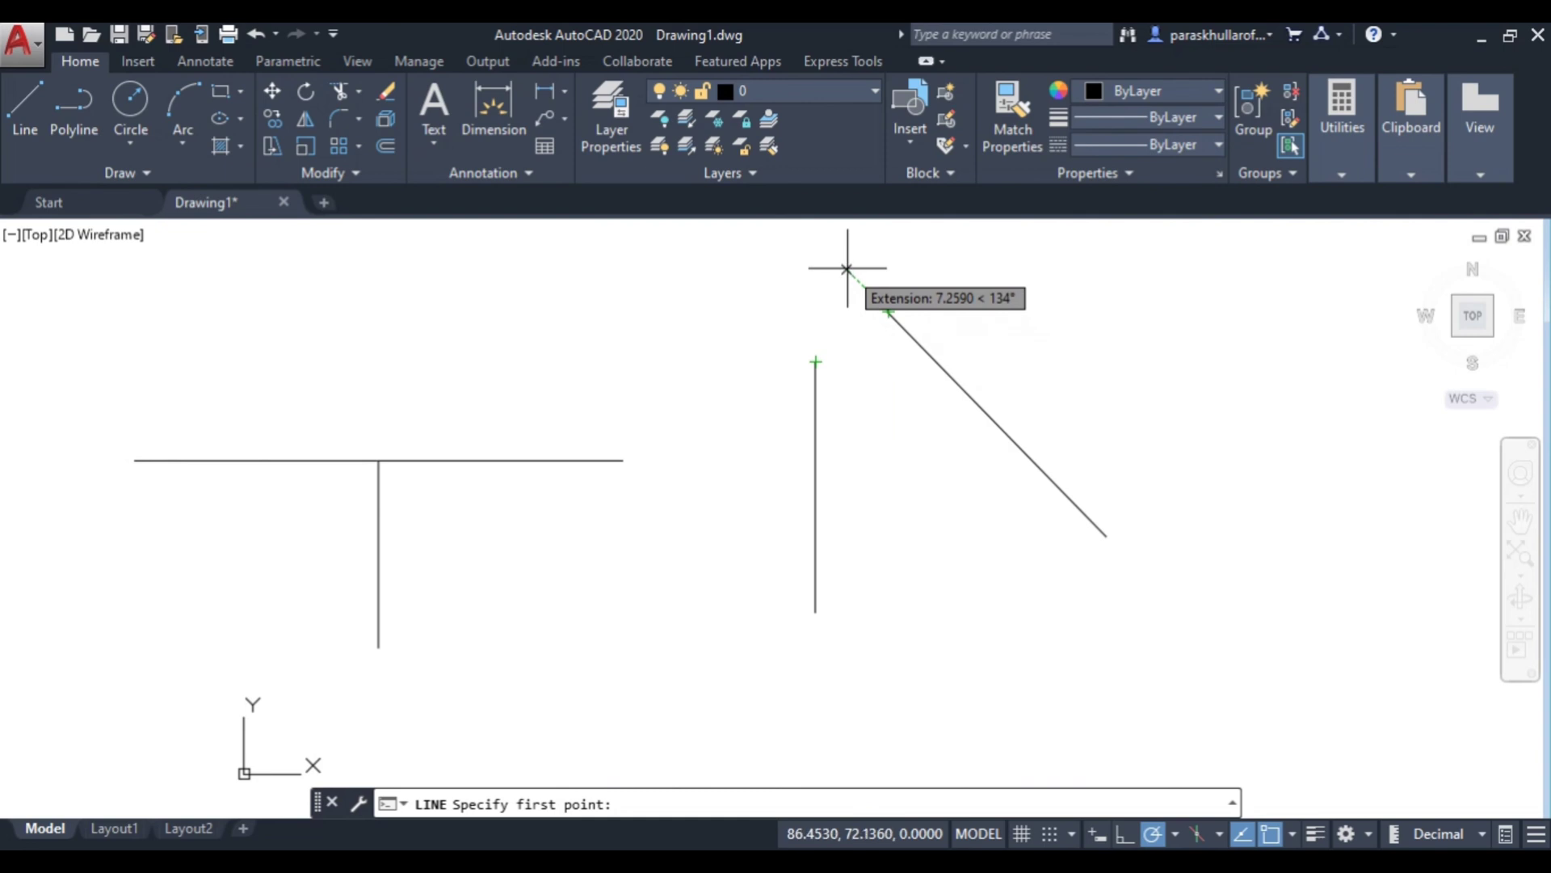
{"action": "middle_click_drag", "start_coordinate": [848, 267], "coordinate": [841, 347]}
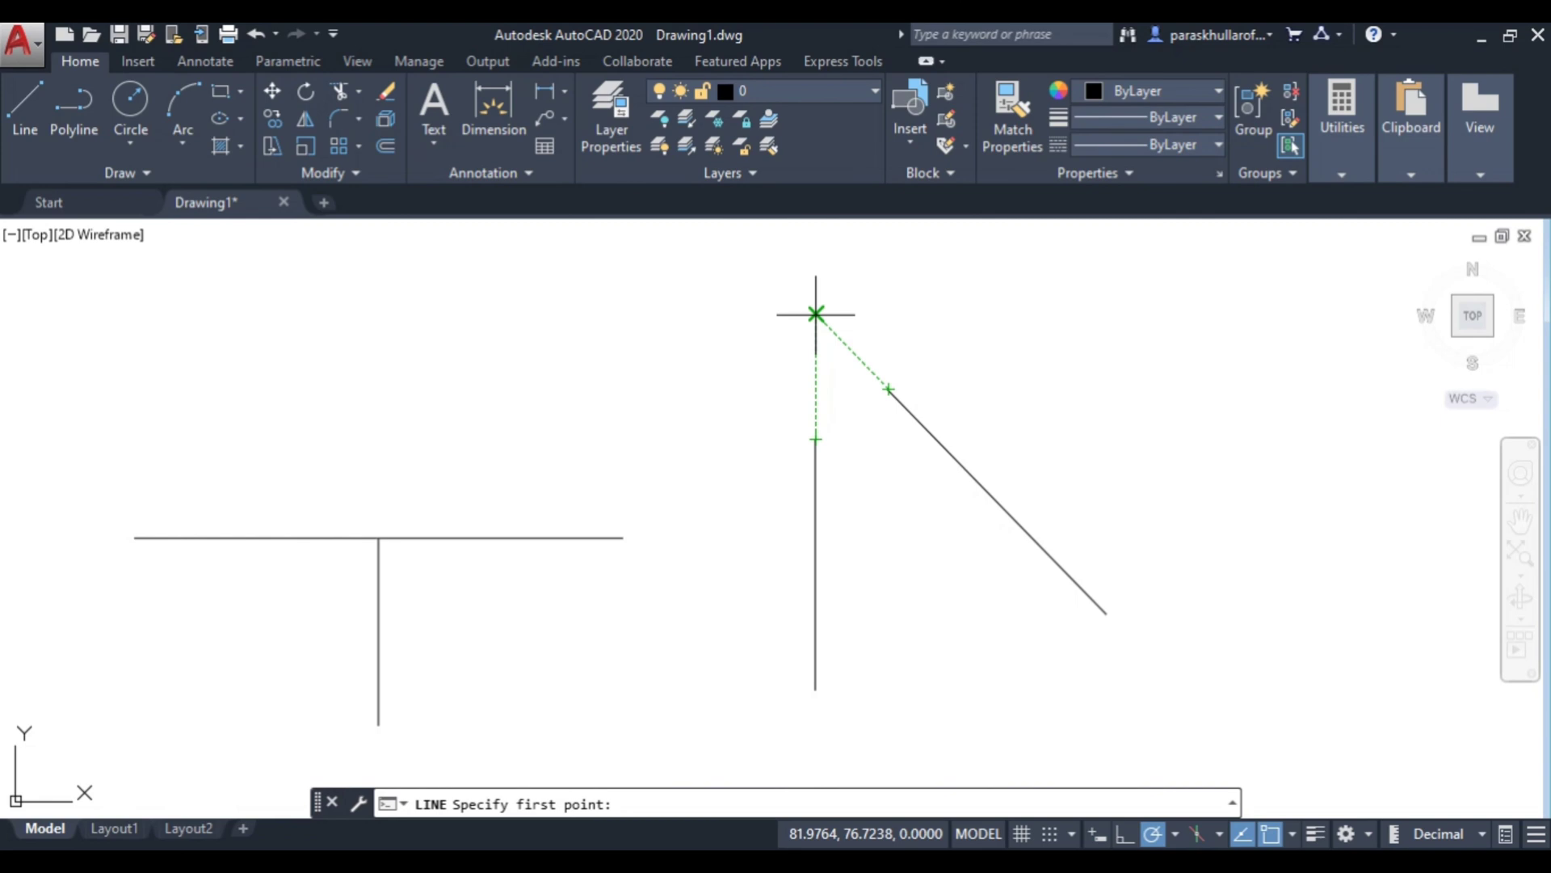
{"action": "left_click", "coordinate": [816, 314]}
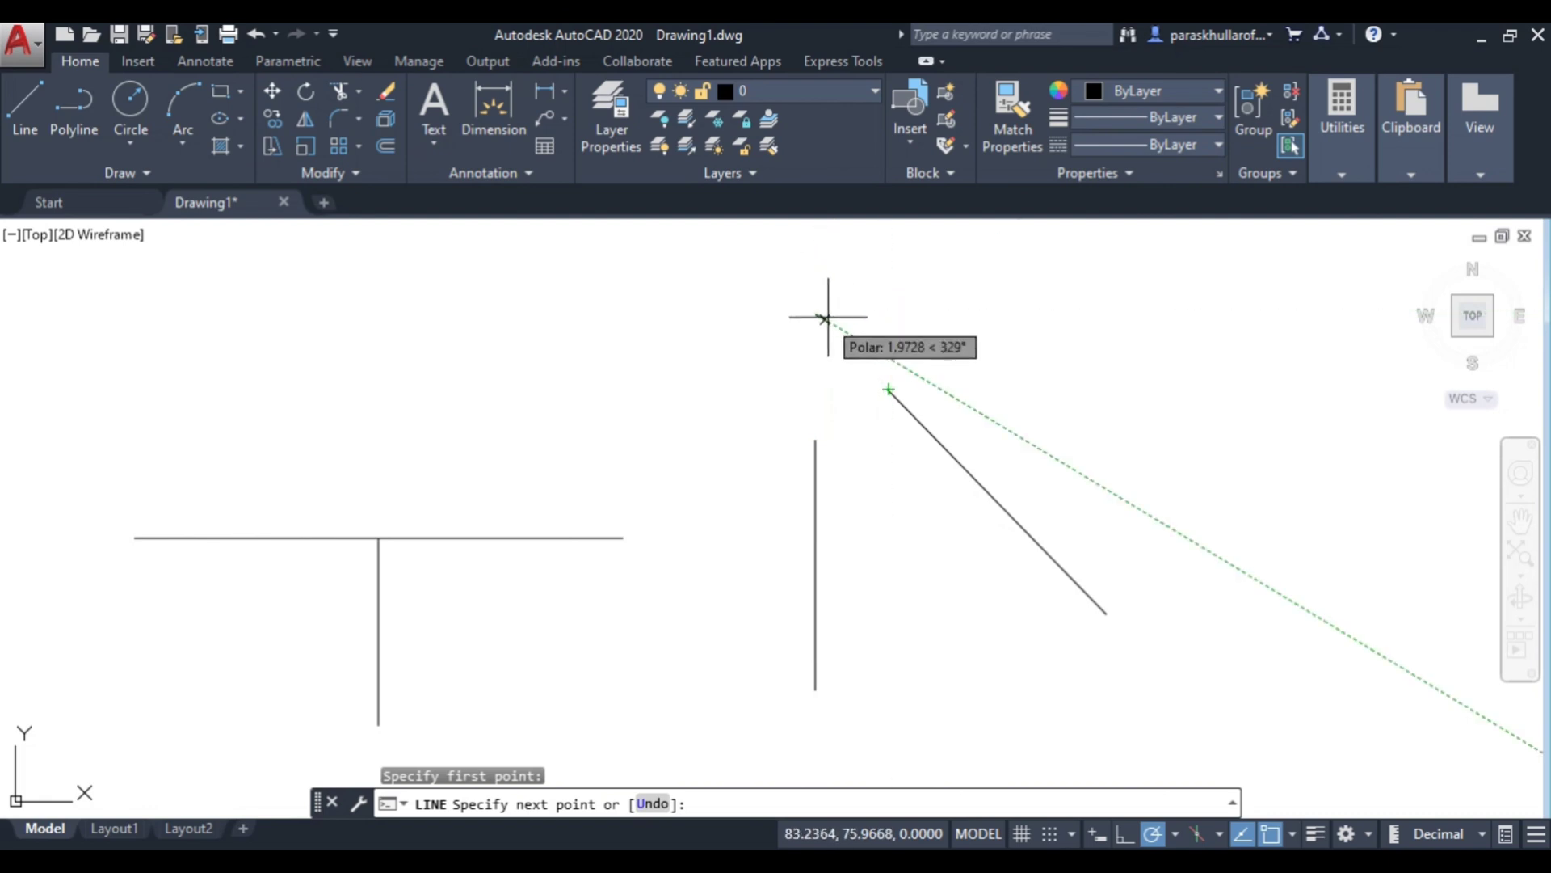
{"action": "left_click", "coordinate": [890, 387]}
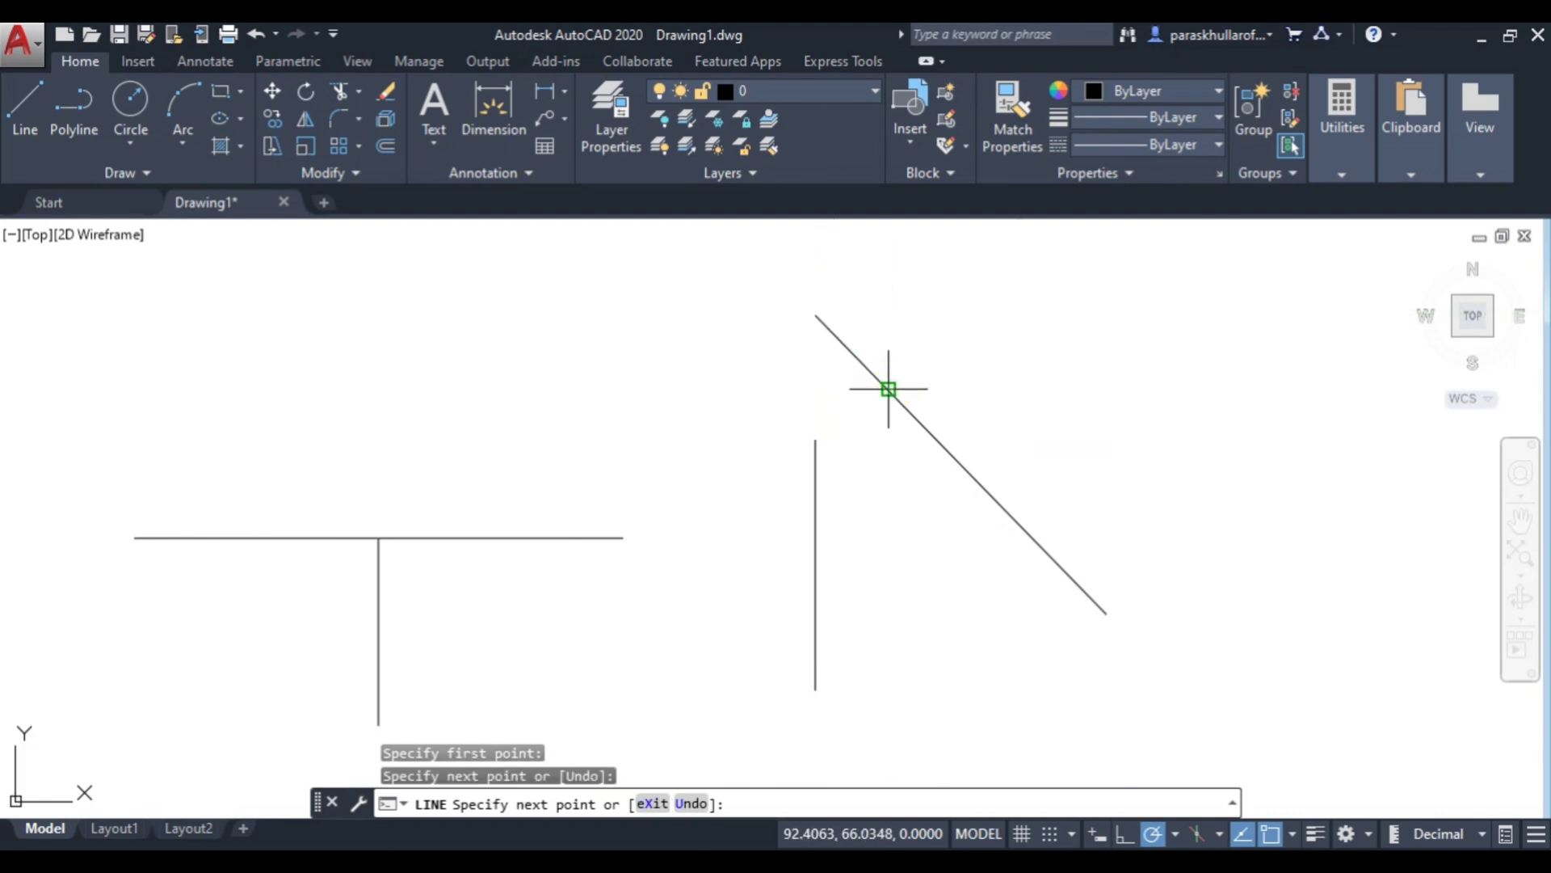
{"action": "right_click", "coordinate": [925, 340]}
{"action": "left_click", "coordinate": [975, 352]}
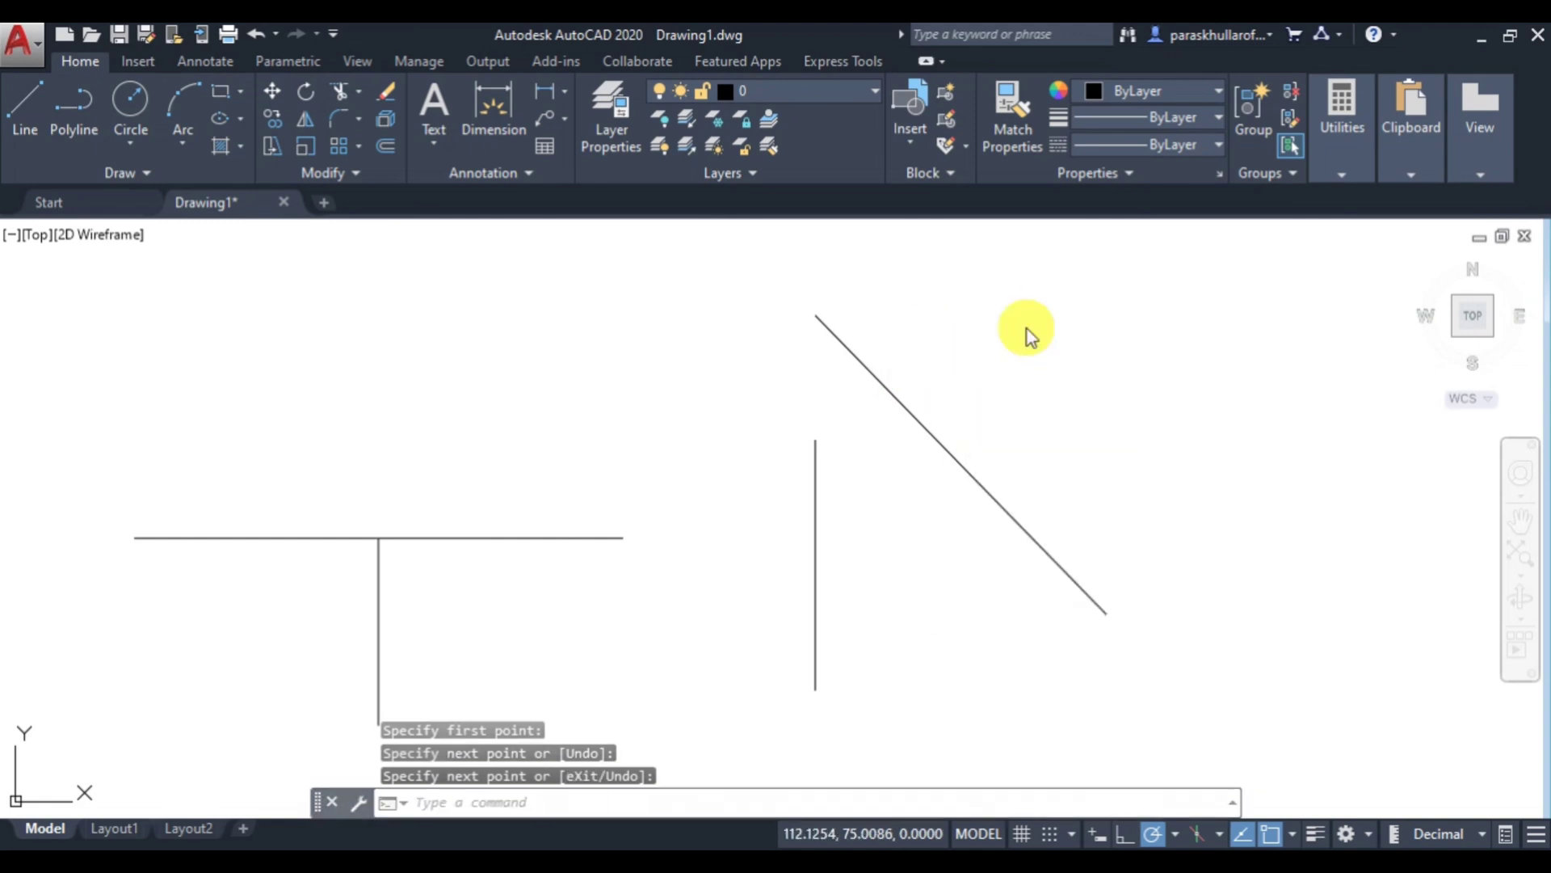
Step: Draw a vertical line from the extended diagonal's upper end down to the top endpoint of the separate vertical line
{"action": "right_click", "coordinate": [1026, 329]}
{"action": "left_click", "coordinate": [1064, 342]}
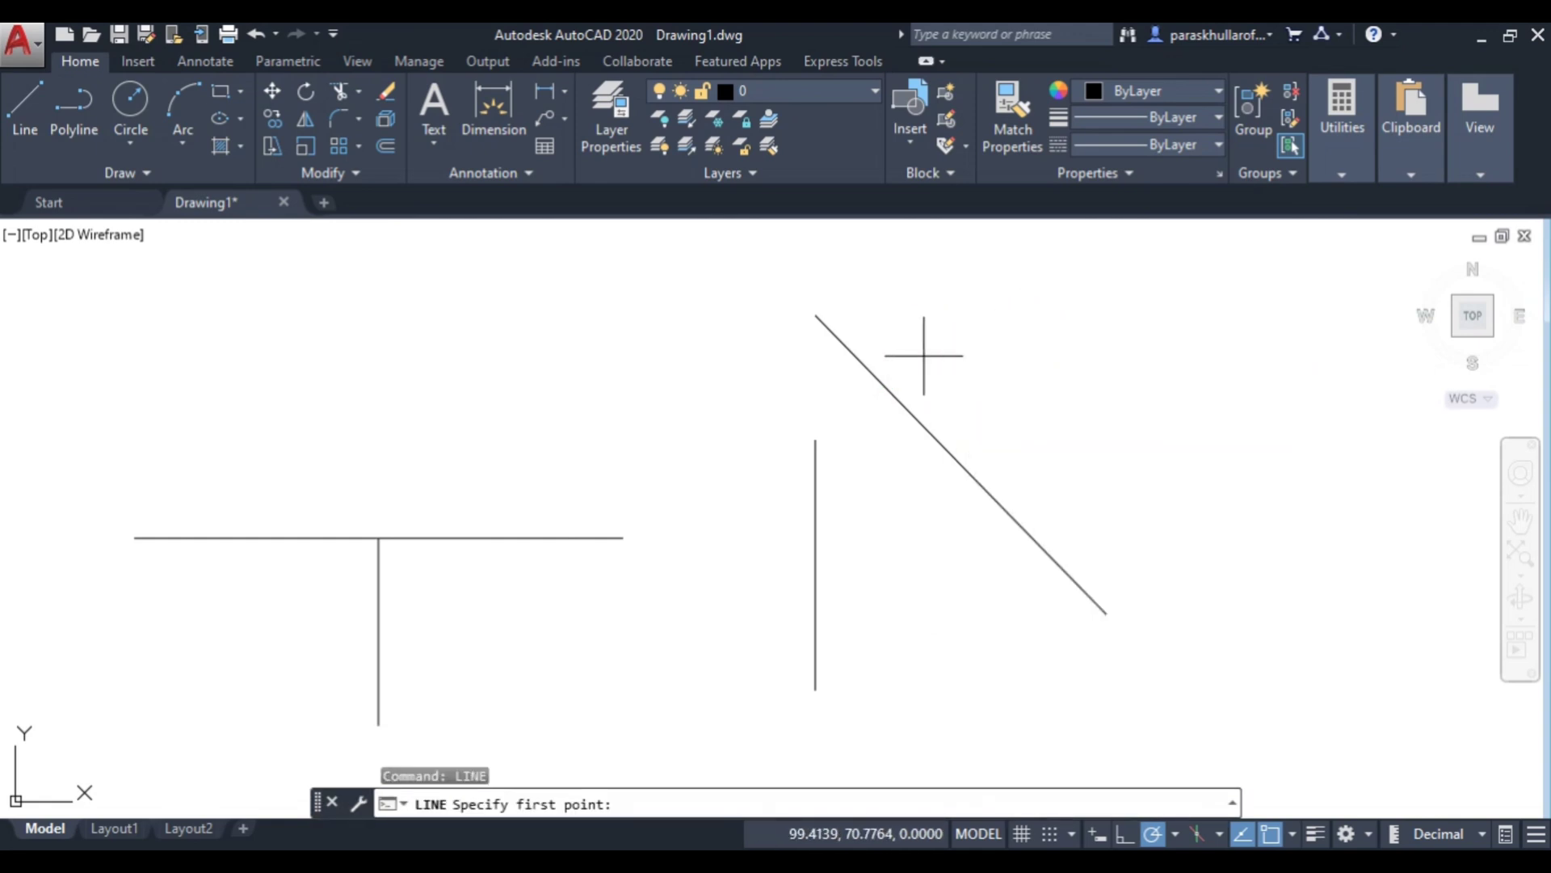
{"action": "left_click", "coordinate": [814, 314]}
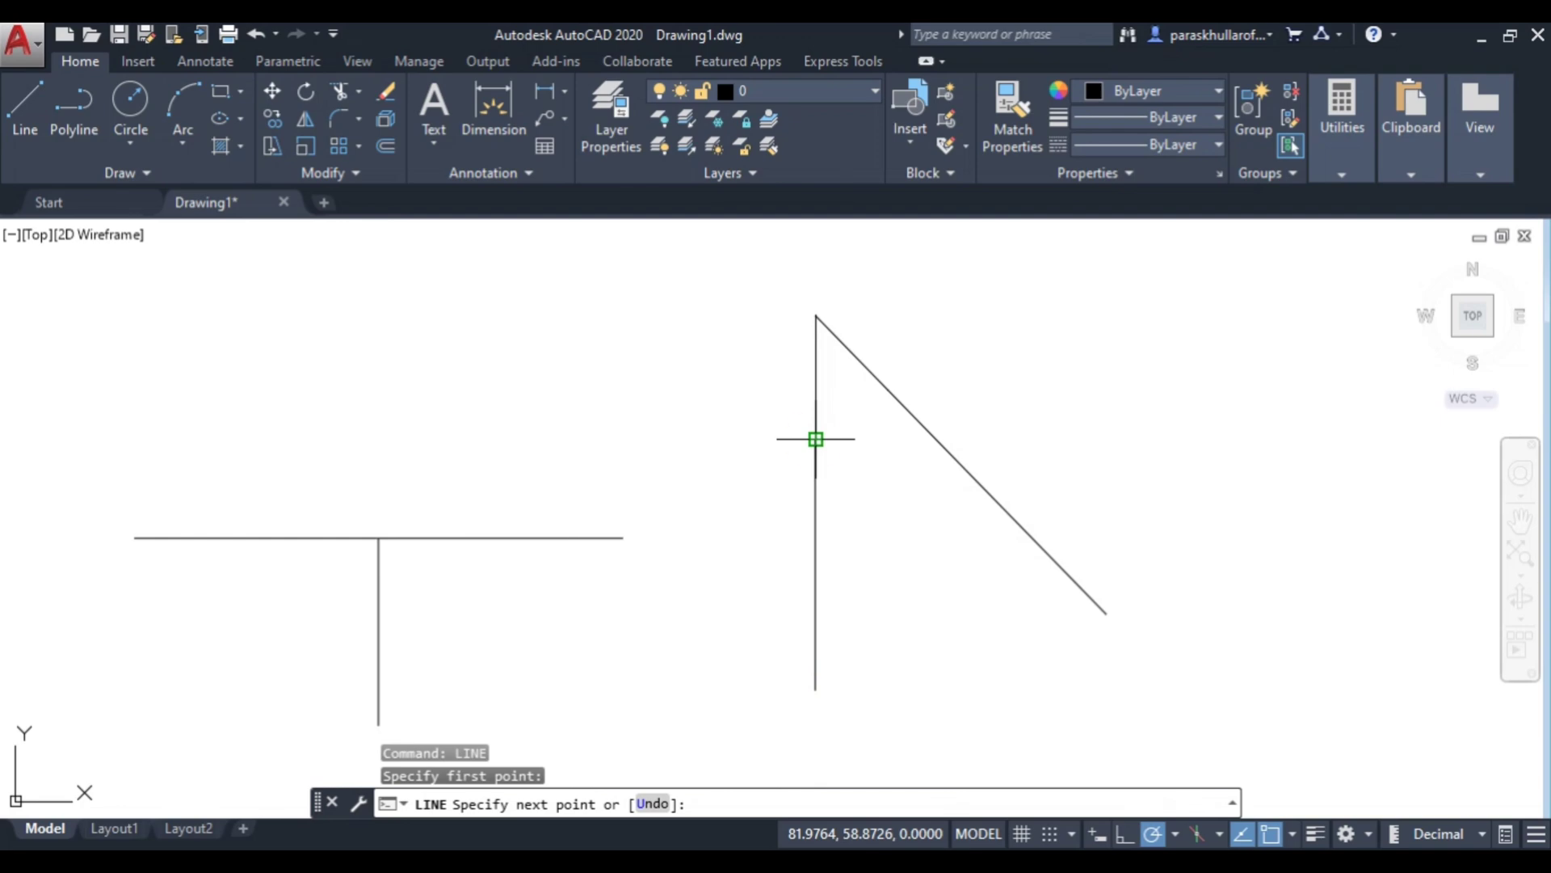
{"action": "left_click", "coordinate": [816, 439]}
{"action": "right_click", "coordinate": [1000, 379]}
{"action": "left_click", "coordinate": [1009, 389]}
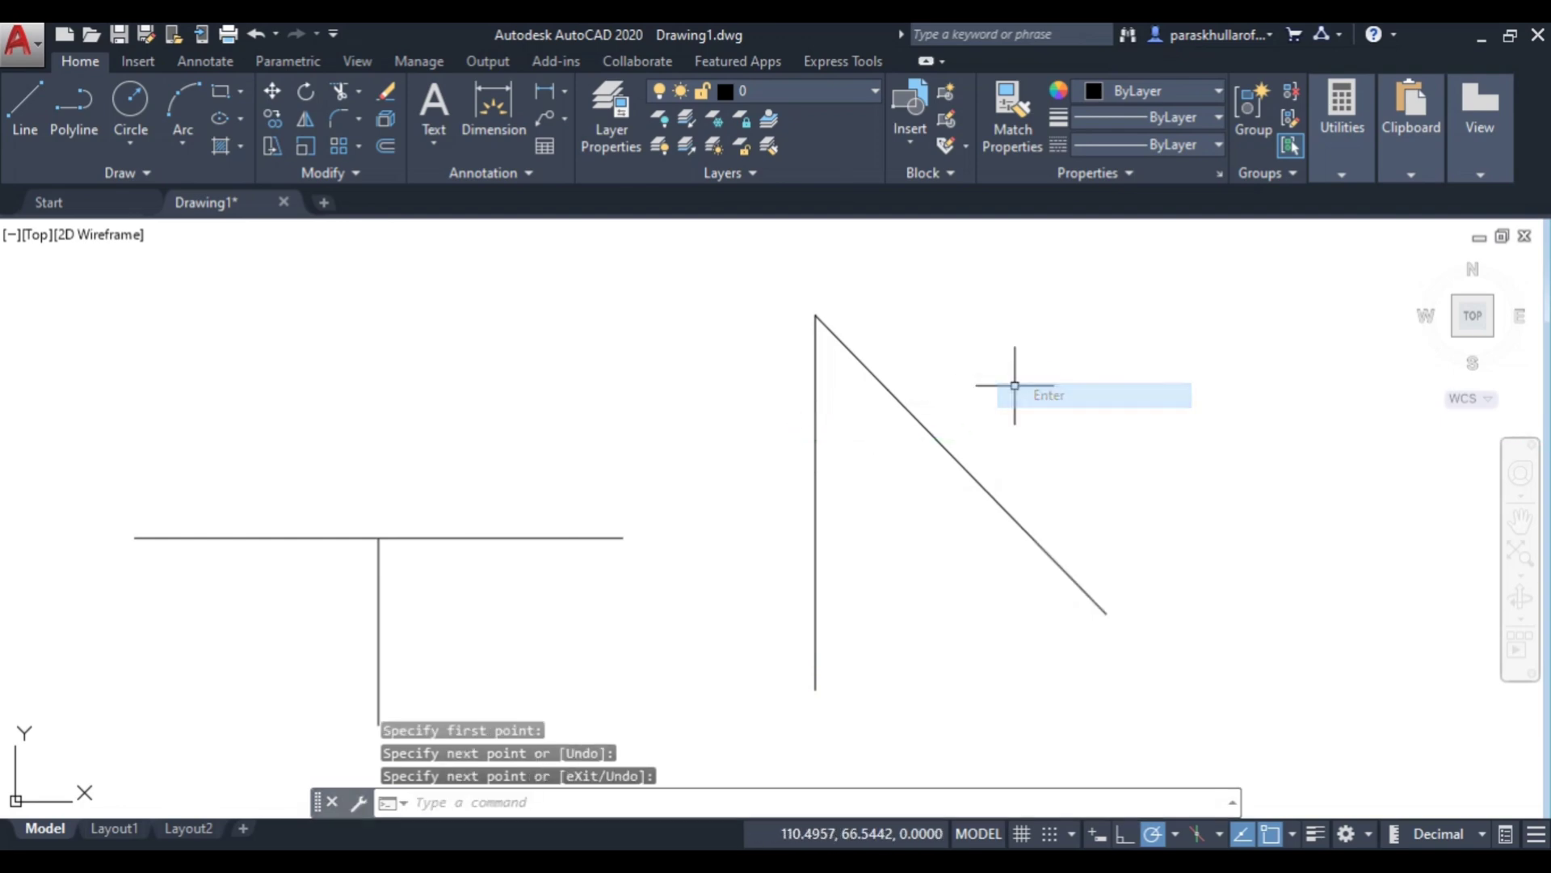
Step: Draw a vertical line up to the horizontal line's right endpoint, starting at the tracked point level with the T stem's lower end
{"action": "middle_click_drag", "start_coordinate": [647, 444], "coordinate": [603, 350]}
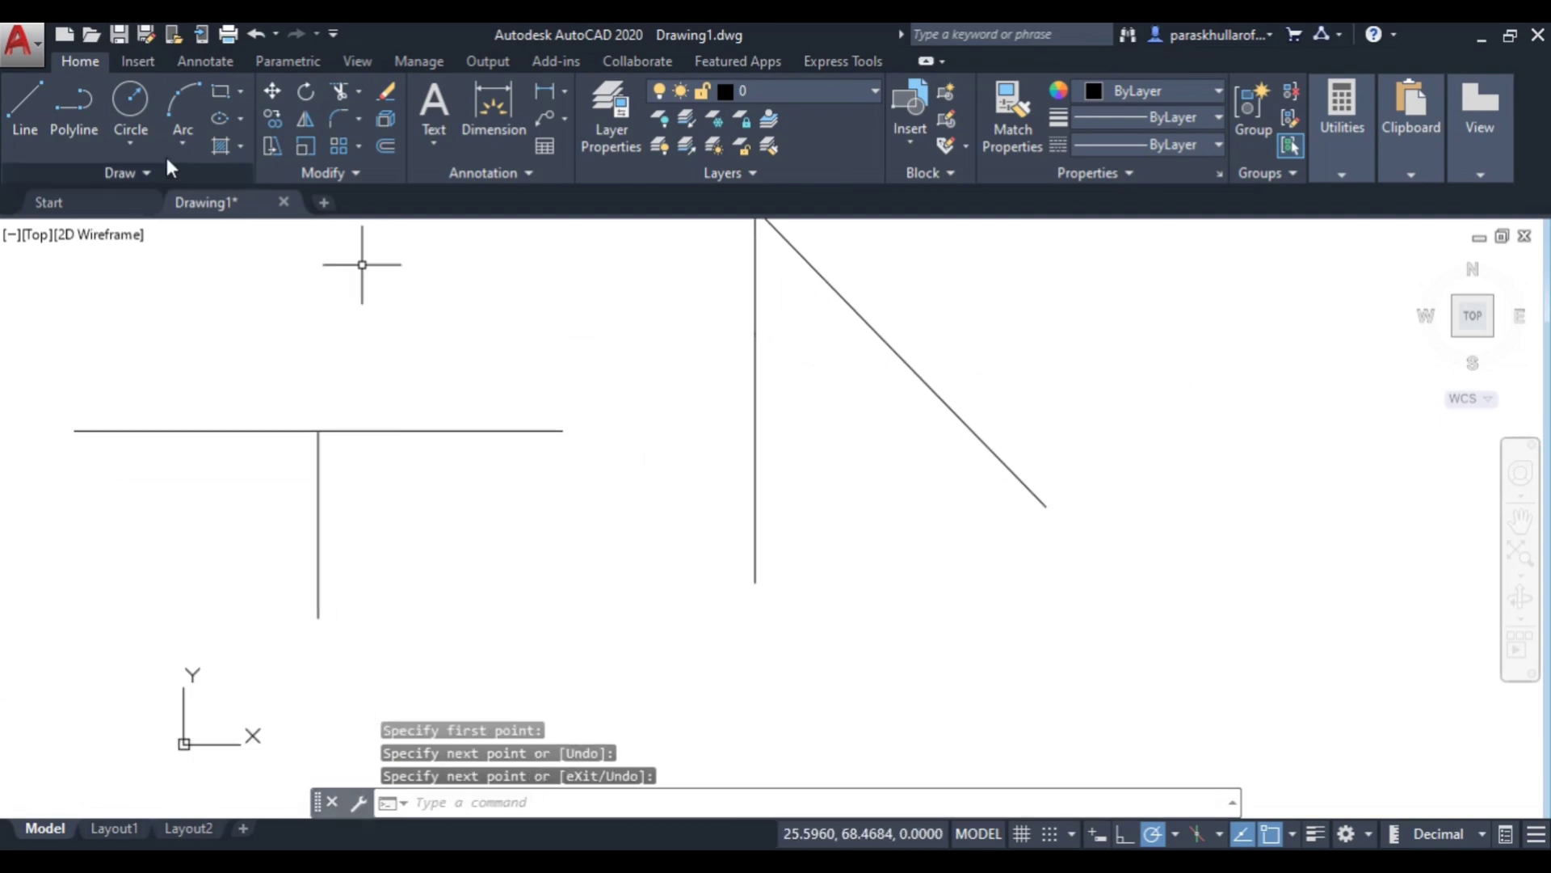
{"action": "left_click", "coordinate": [46, 99]}
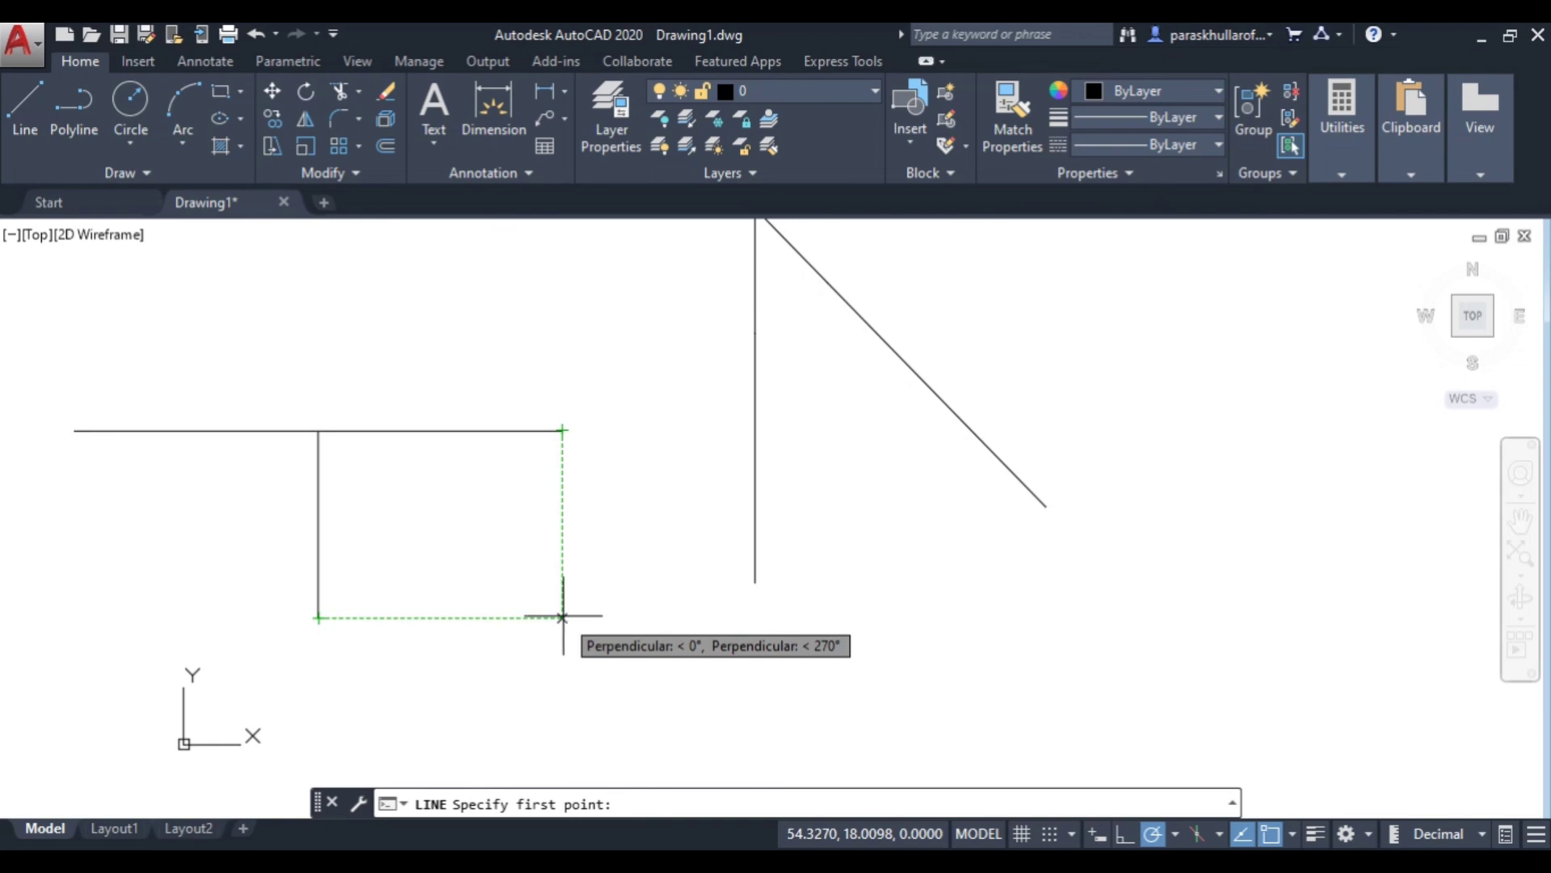
{"action": "left_click", "coordinate": [562, 616]}
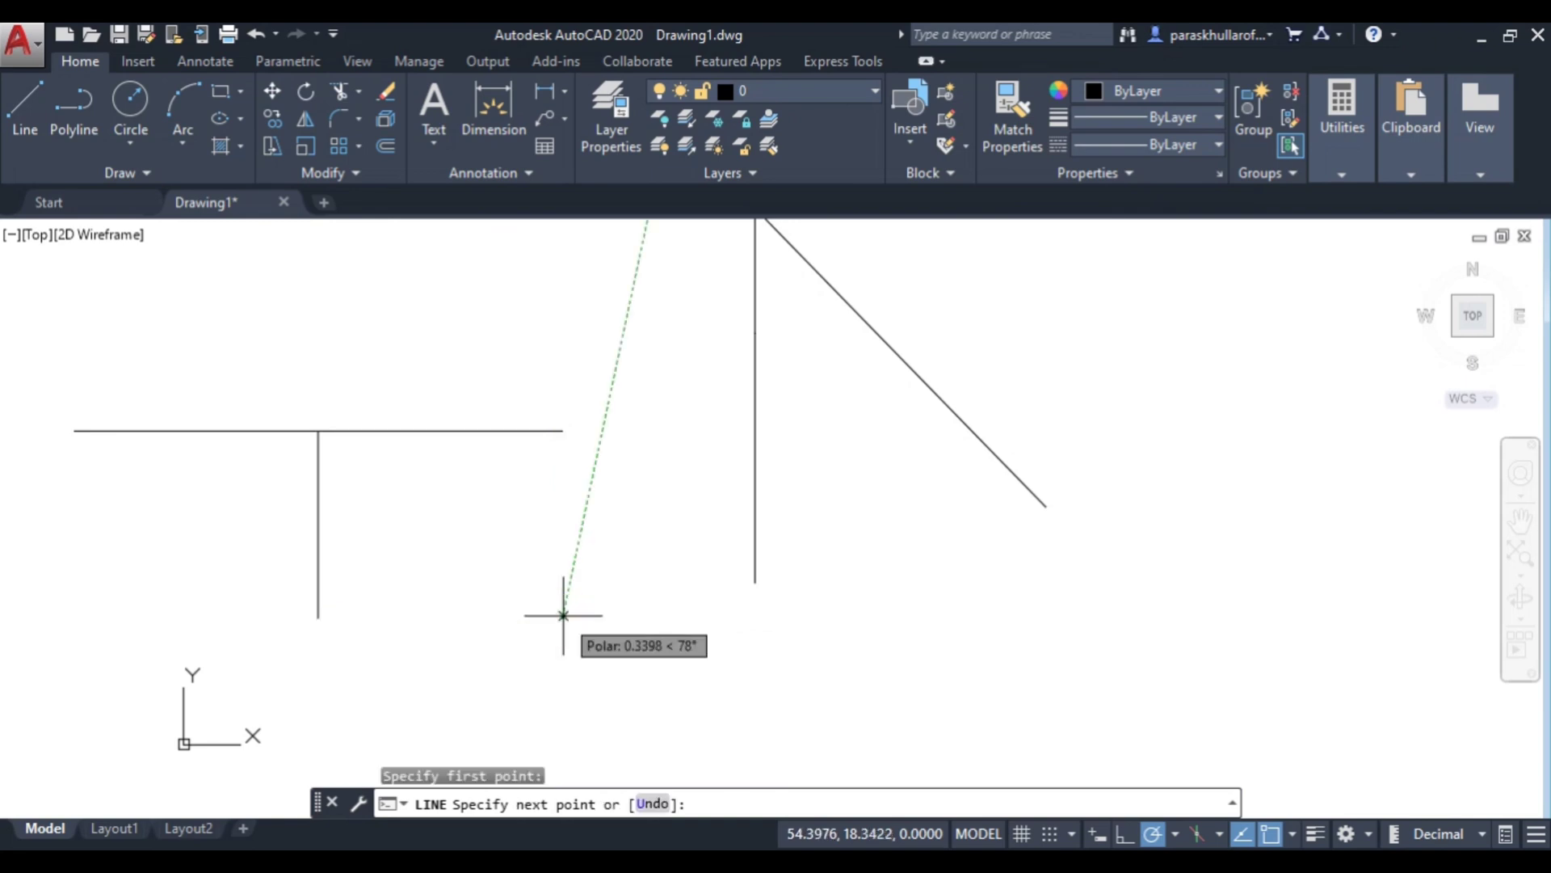
{"action": "left_click", "coordinate": [563, 431]}
{"action": "right_click", "coordinate": [653, 338]}
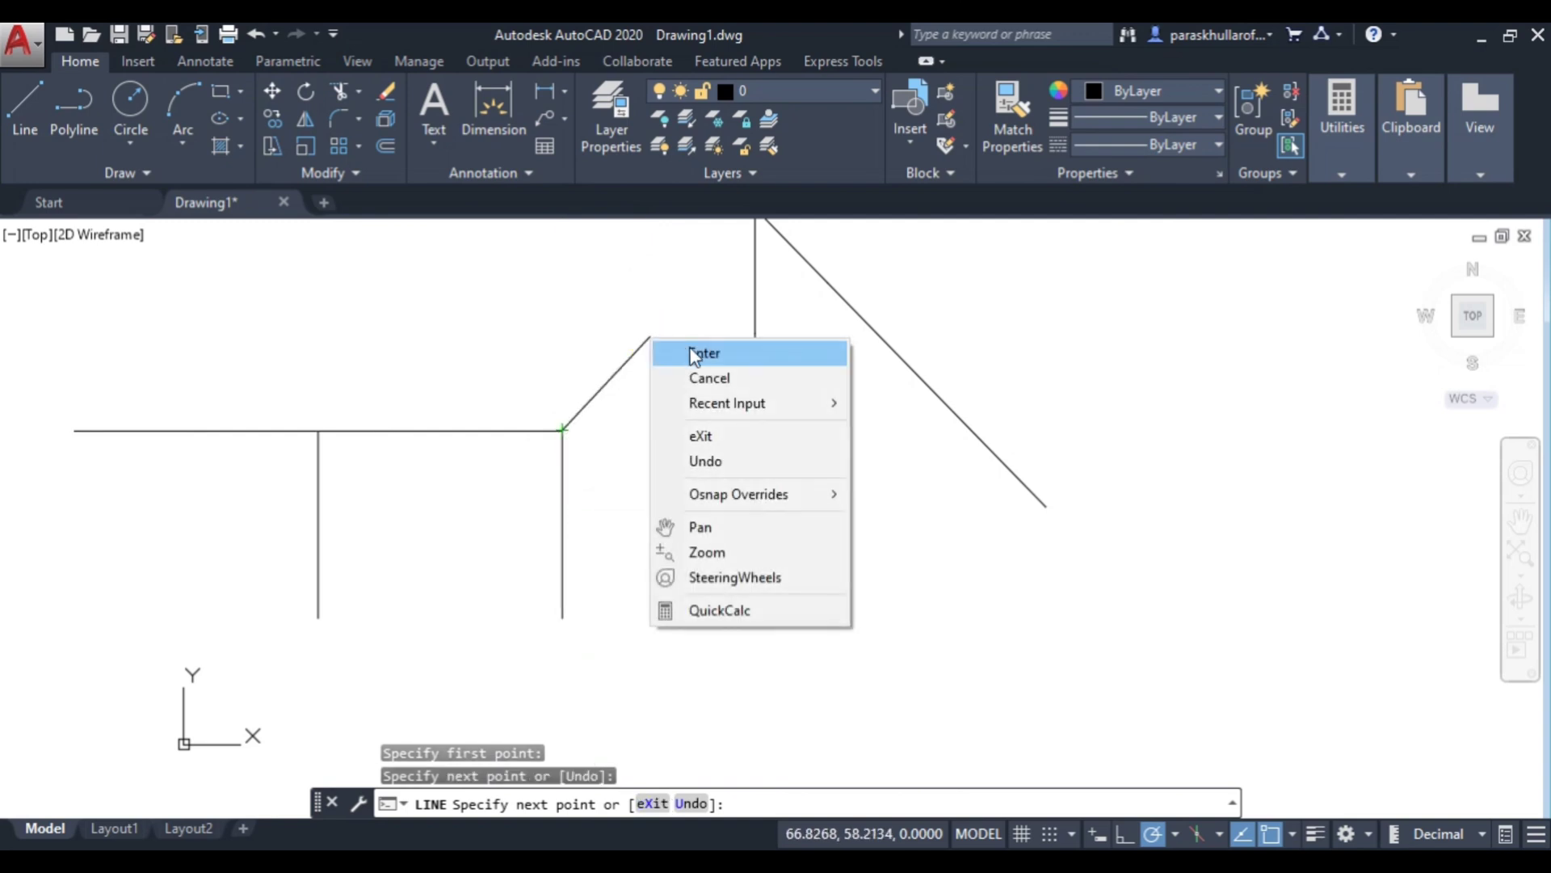
{"action": "left_click", "coordinate": [683, 350]}
Step: Close the rectangle with a horizontal line from the T stem's lower end to the lower end of the parallel vertical line
{"action": "left_click", "coordinate": [37, 93]}
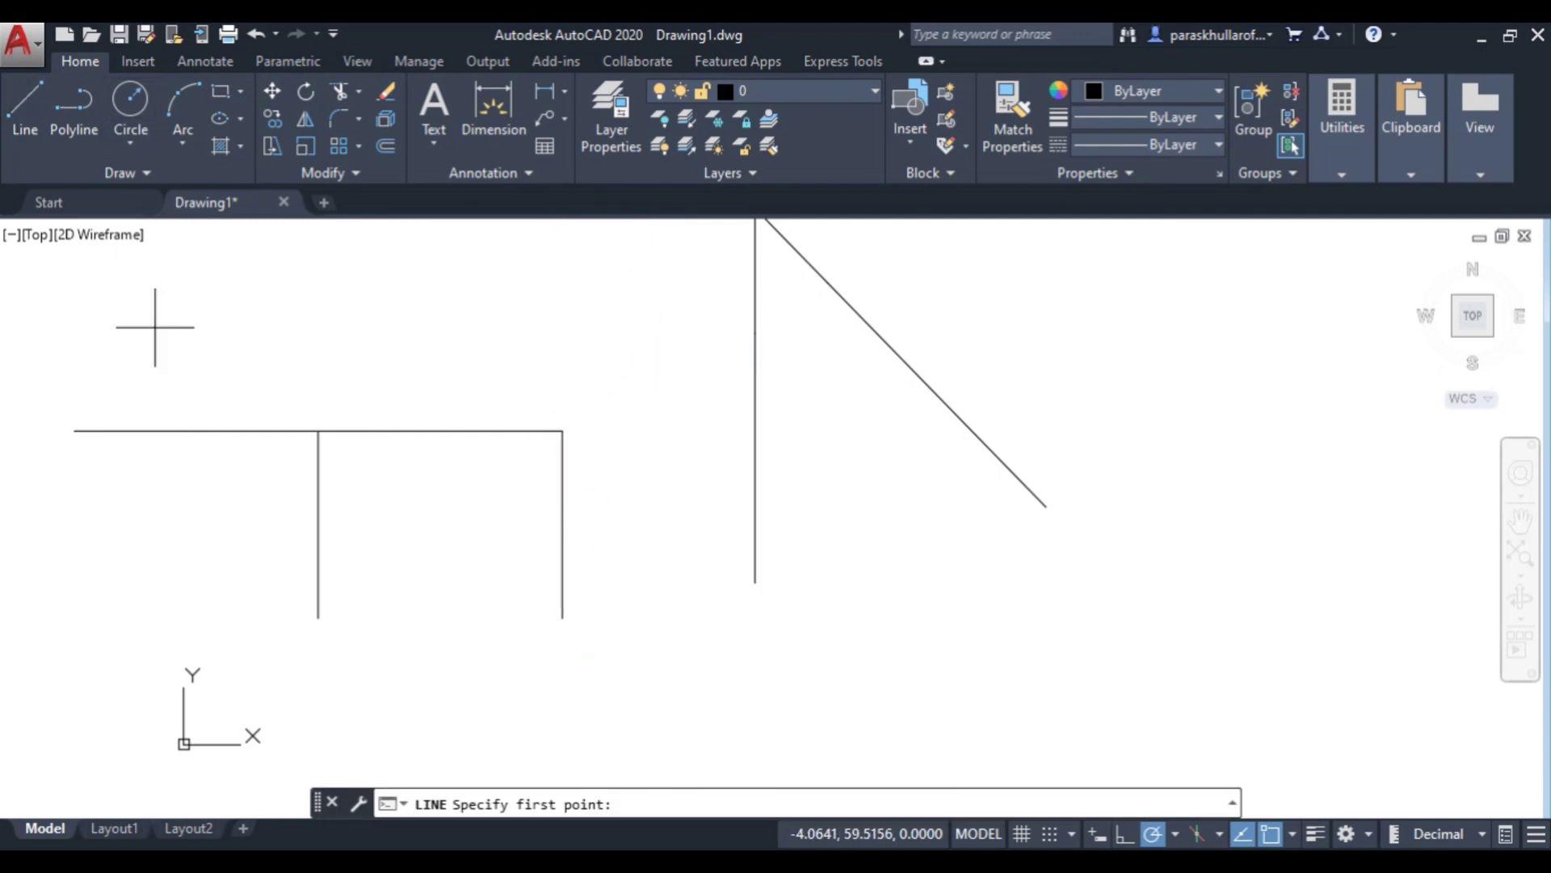
{"action": "left_click", "coordinate": [318, 617]}
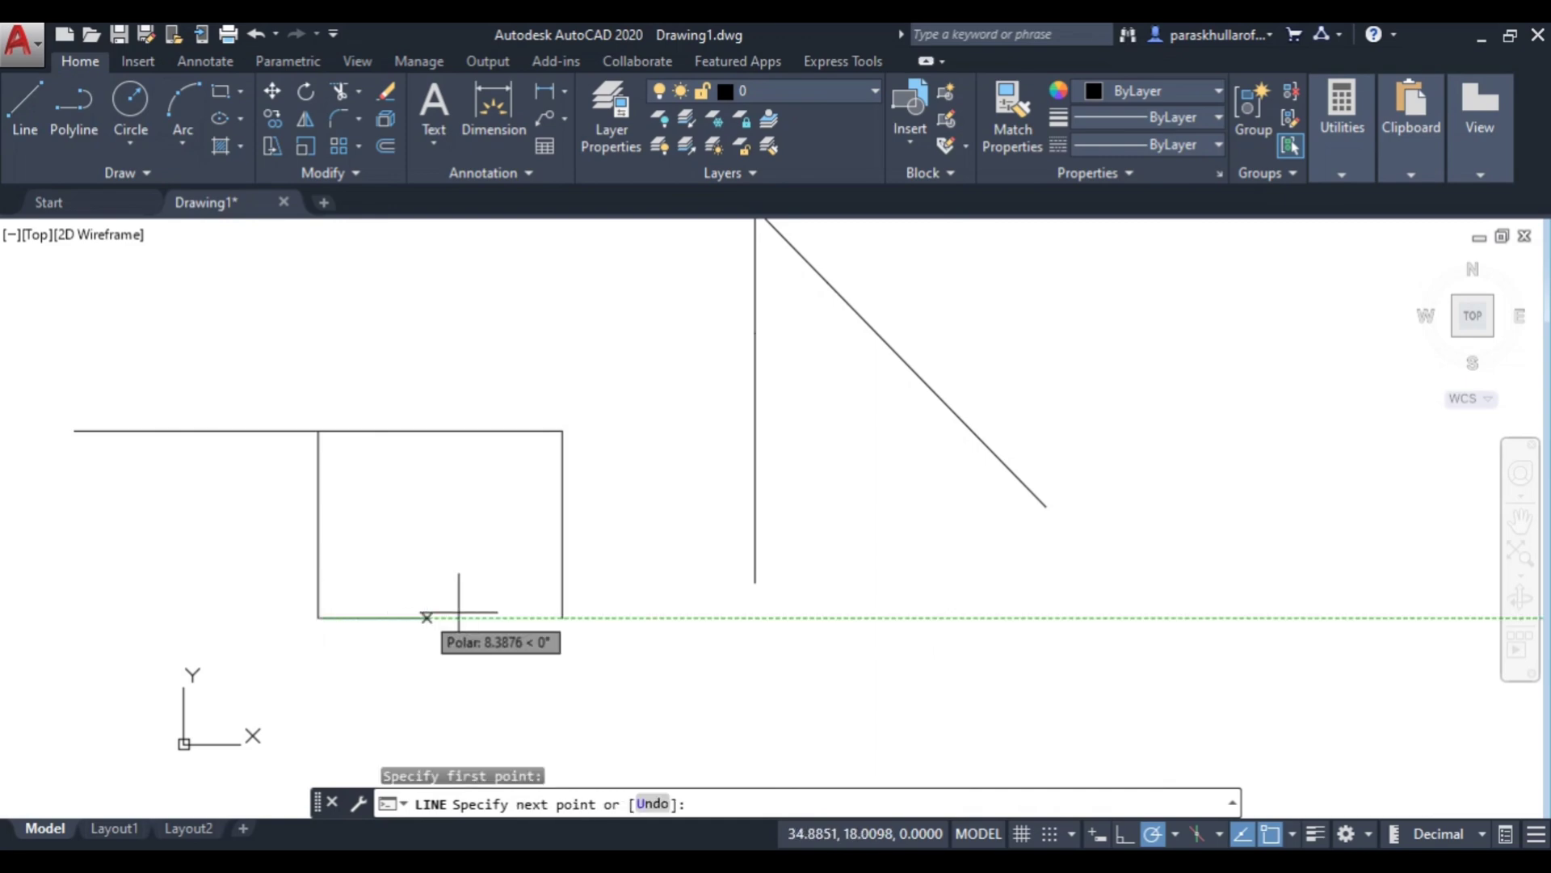
{"action": "left_click", "coordinate": [561, 618]}
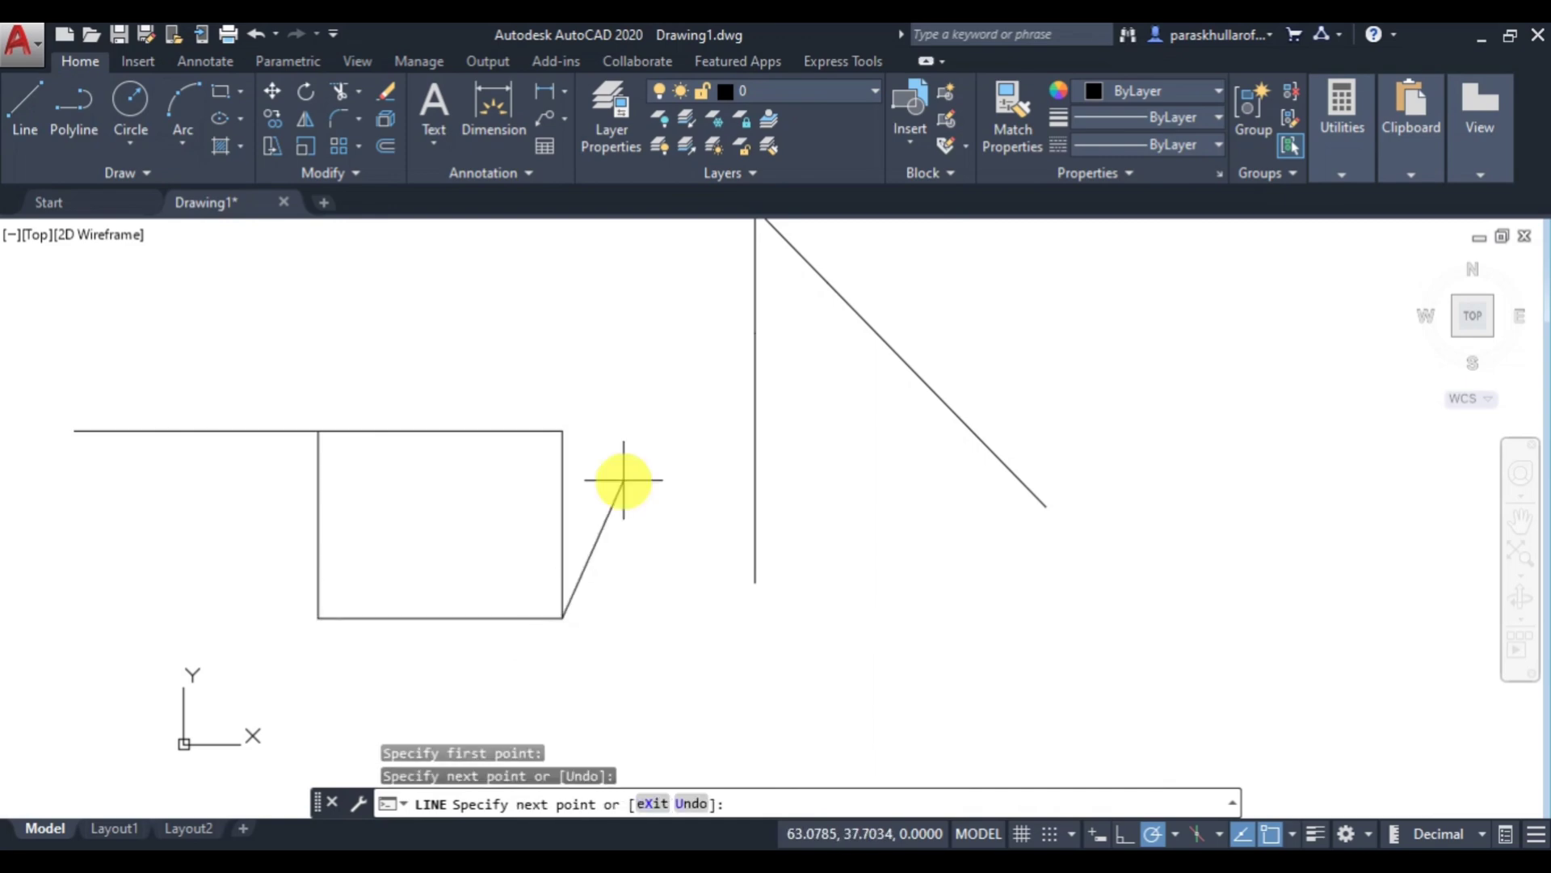
{"action": "right_click", "coordinate": [620, 483]}
{"action": "left_click", "coordinate": [664, 494]}
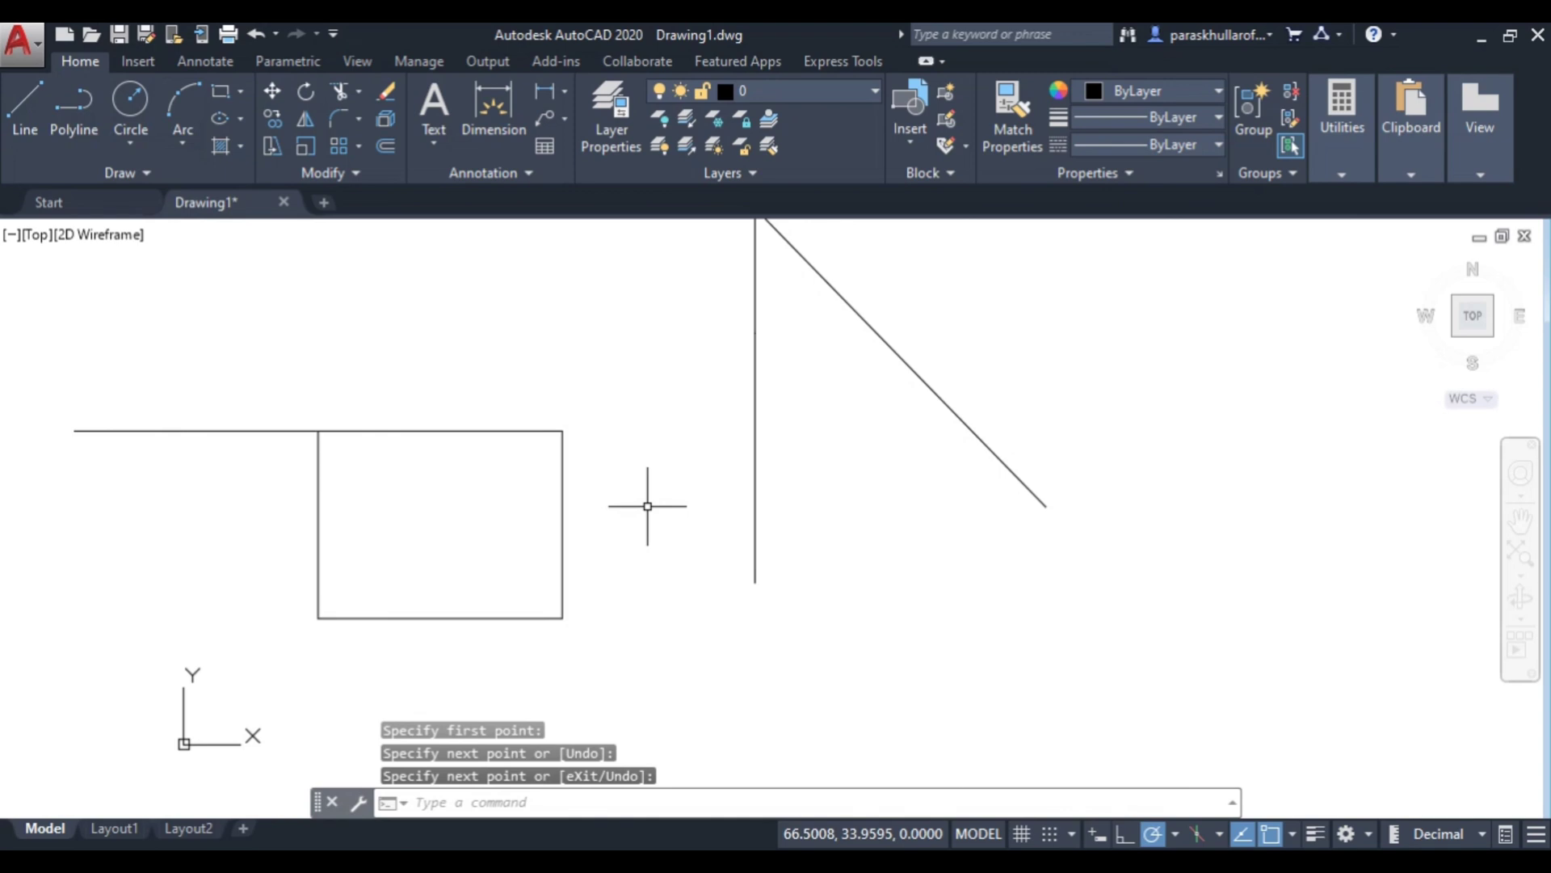